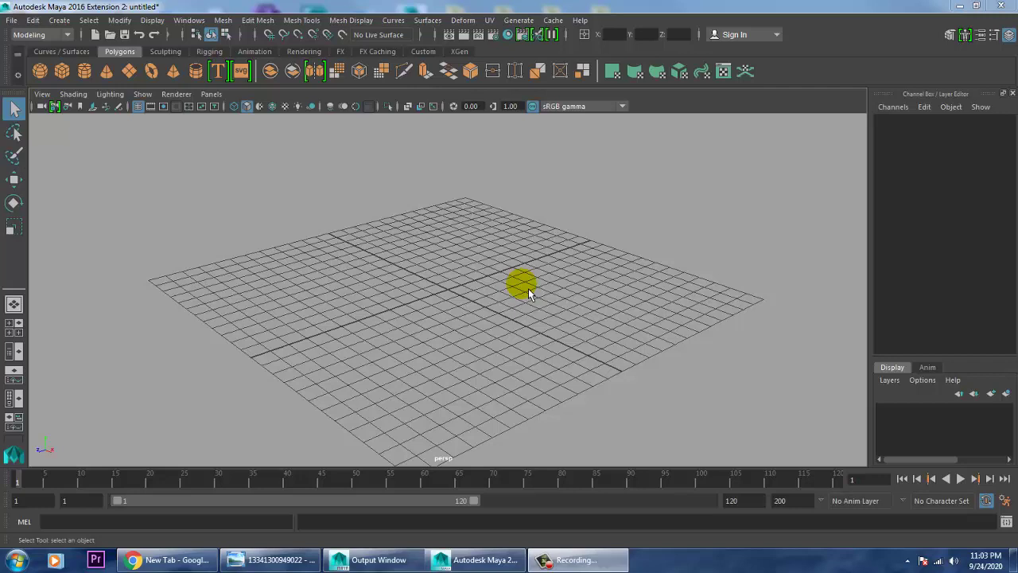
# Import 13341300949022.jpg from the Desktop folder as a reference image plane in the side view
pyautogui.press('space')
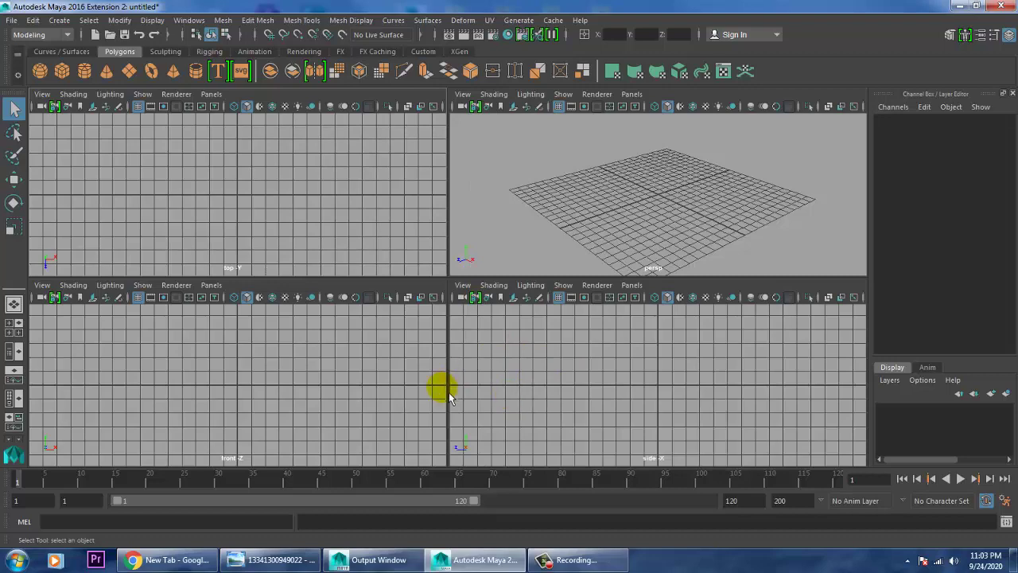
pyautogui.click(463, 285)
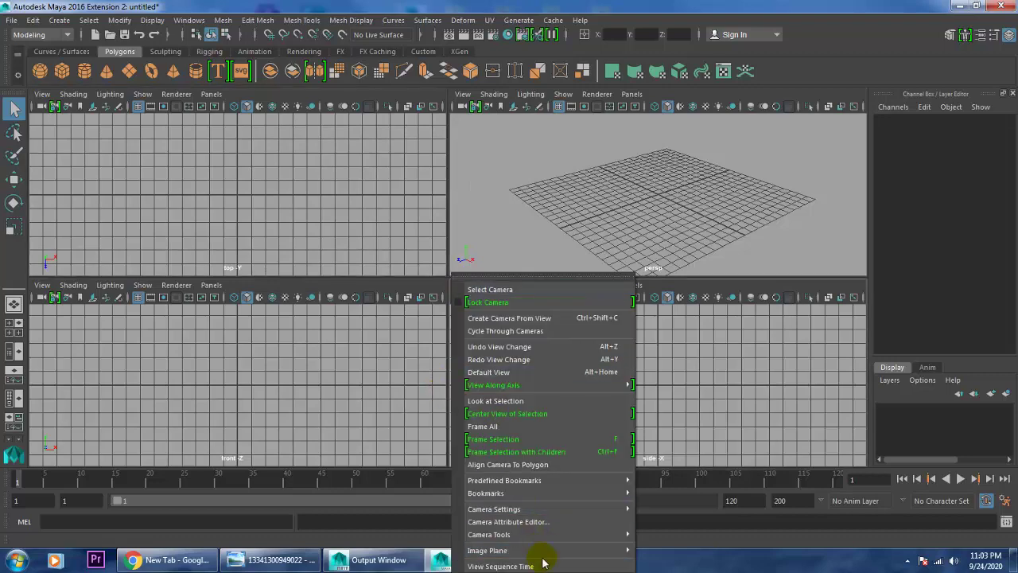
pyautogui.moveTo(547, 550)
pyautogui.click(687, 540)
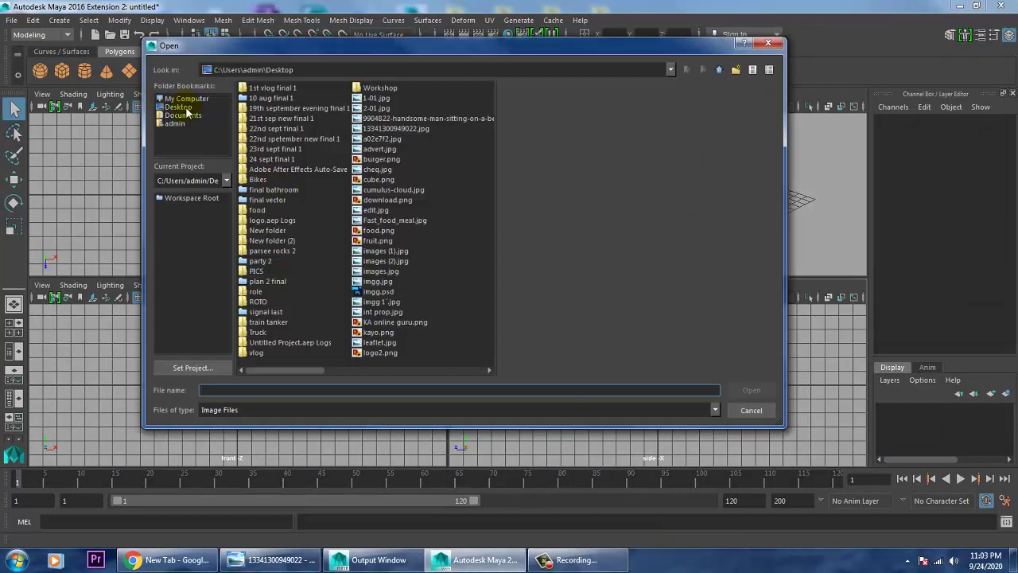
pyautogui.click(182, 106)
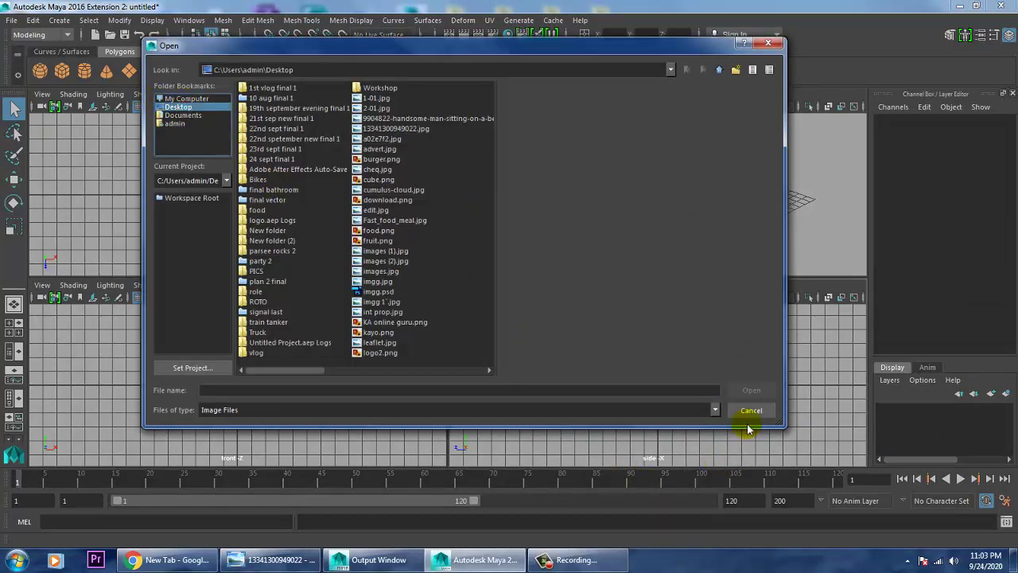
pyautogui.press('super+d')
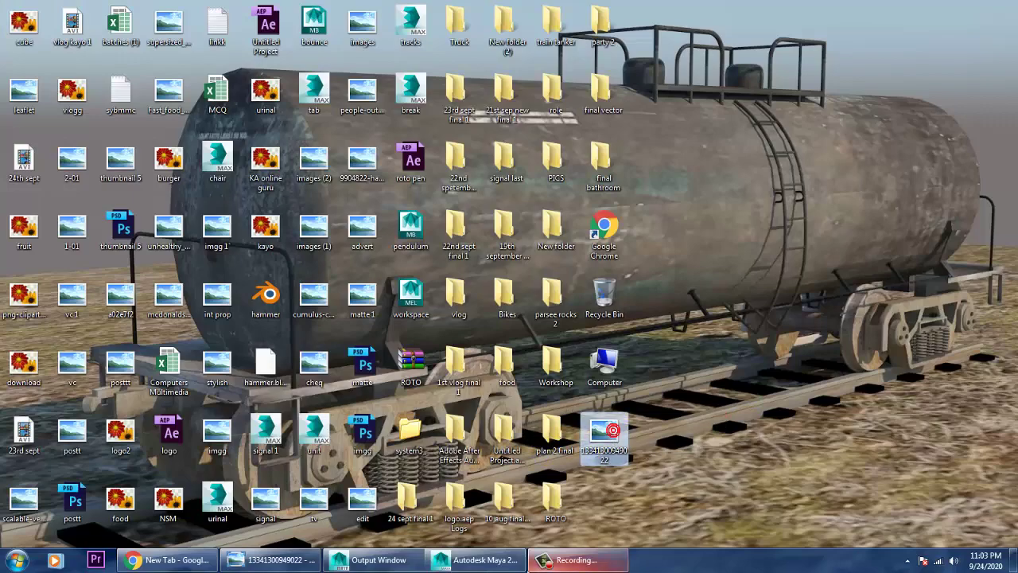
pyautogui.click(513, 565)
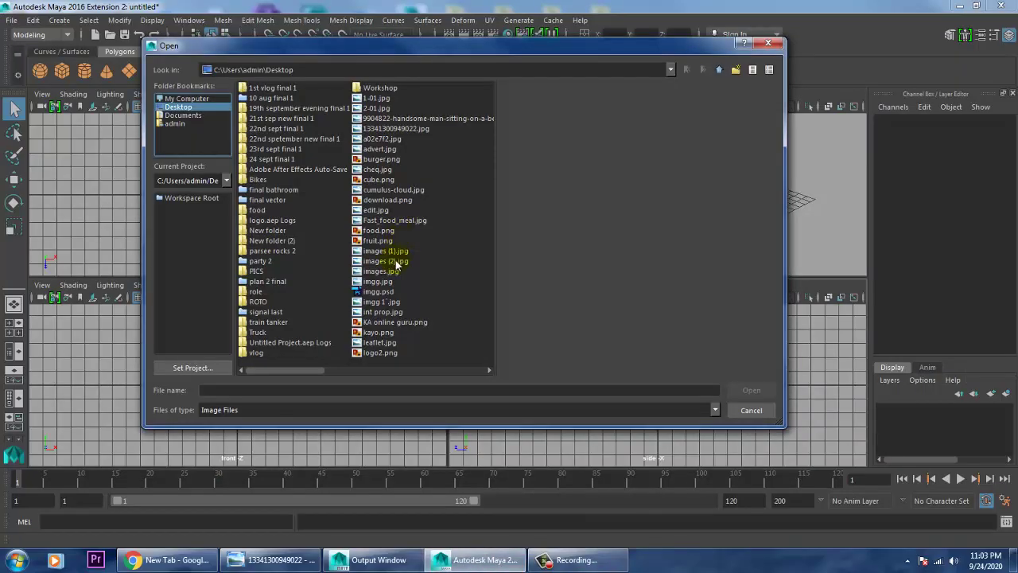
pyautogui.click(388, 129)
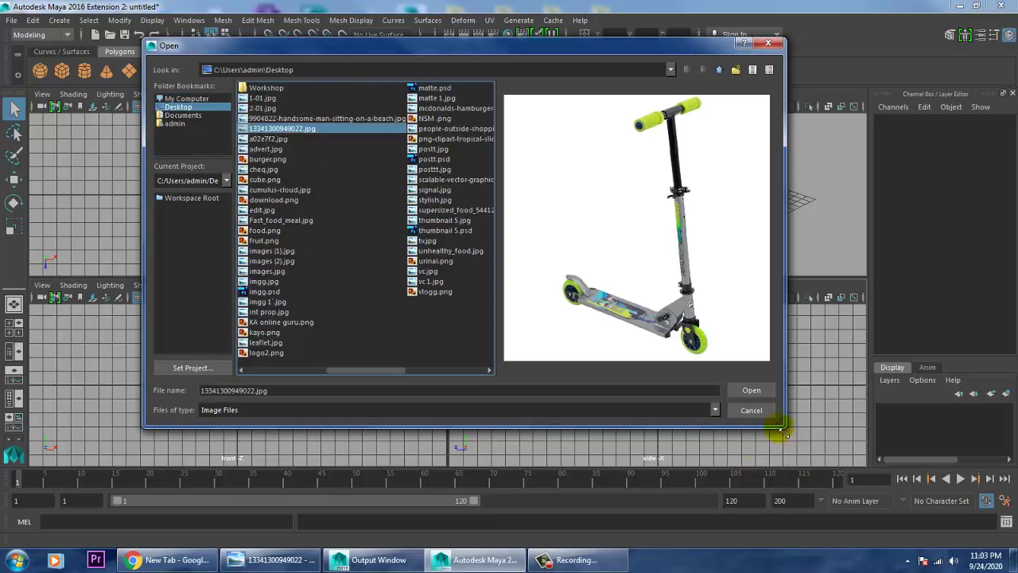
pyautogui.click(751, 390)
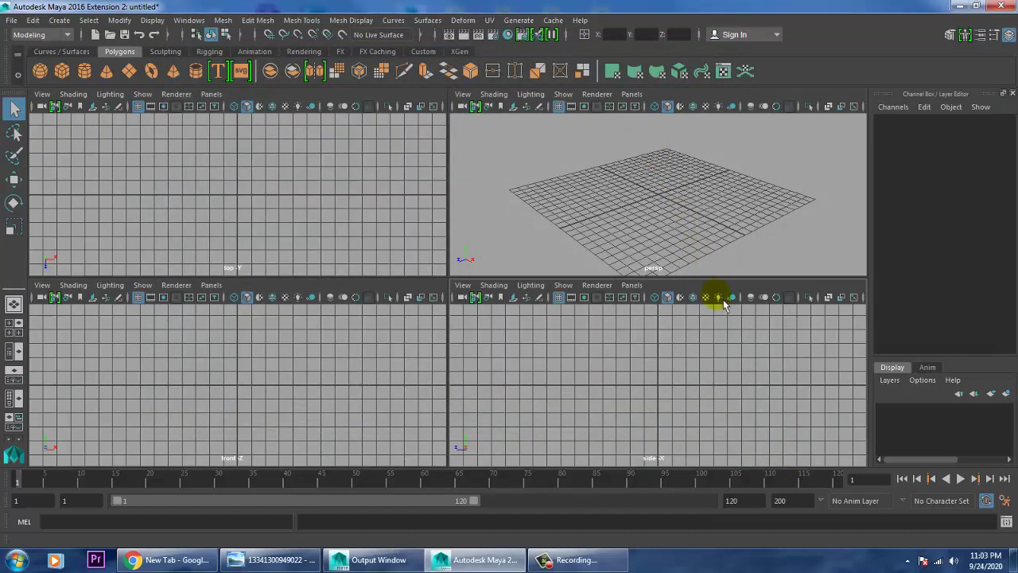
# Raise the scooter image plane about 5.6 cm along Y in the perspective view so it stands above the grid
pyautogui.press('w')
pyautogui.press('space')
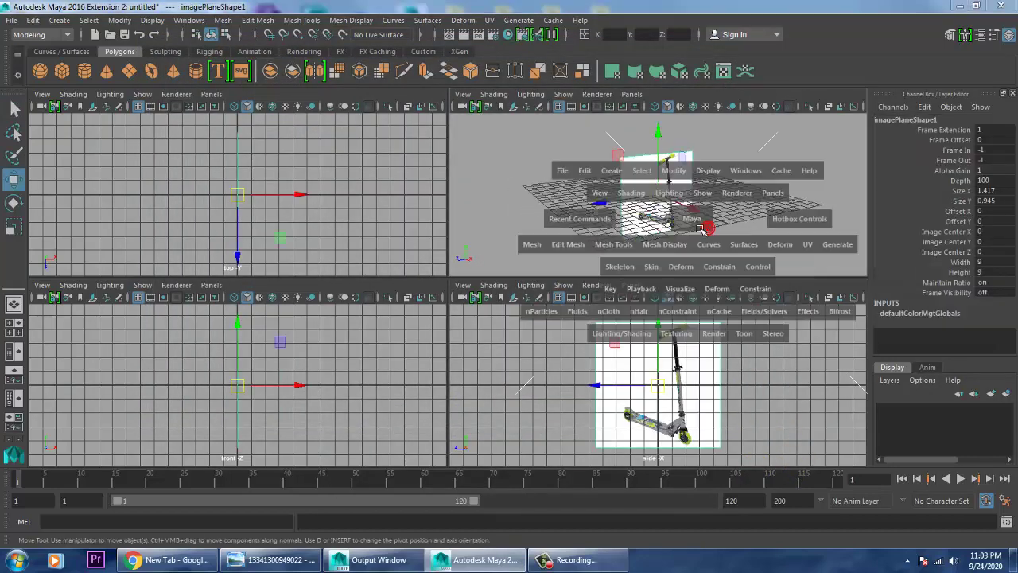
pyautogui.scroll(-1, 472, 283)
pyautogui.scroll(2, 464, 269)
pyautogui.moveTo(453, 247); pyautogui.dragTo(455, 126)
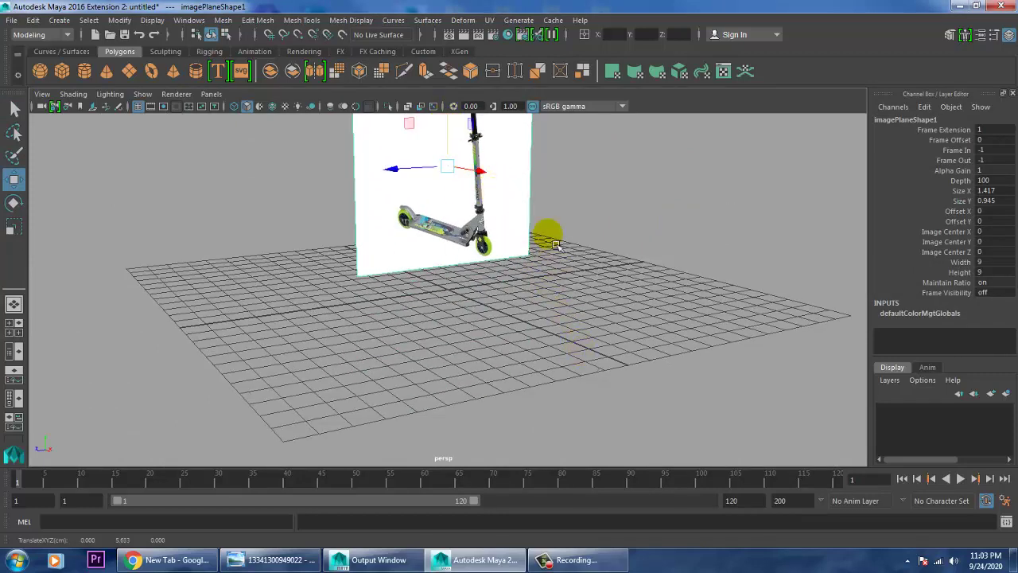
pyautogui.keyDown('alt'); pyautogui.moveTo(641, 396); pyautogui.dragTo(650, 406, button='middle'); pyautogui.keyUp('alt')
pyautogui.keyDown('alt'); pyautogui.moveTo(565, 287); pyautogui.dragTo(669, 490, button='middle'); pyautogui.keyUp('alt')
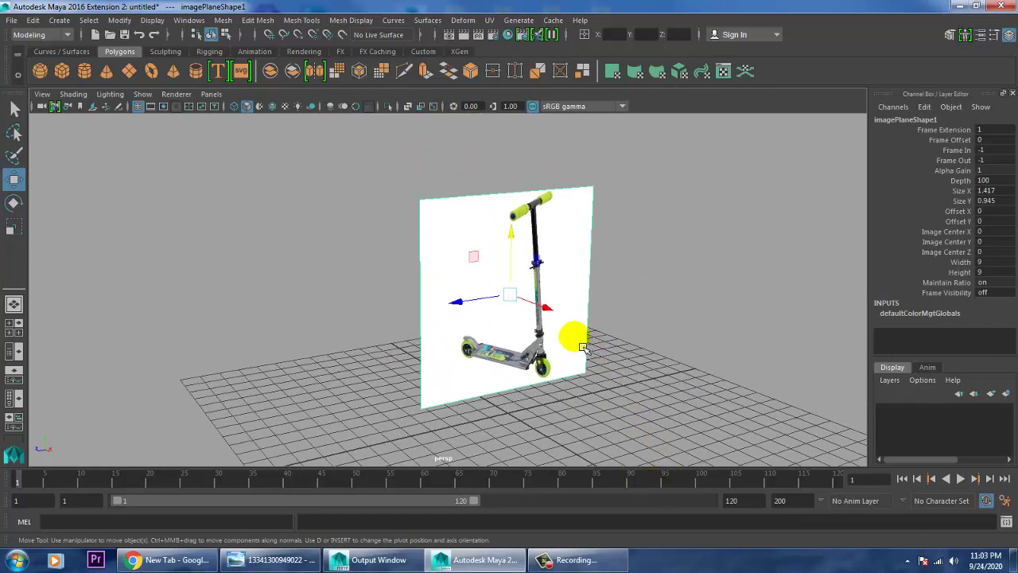
# Scale the image plane uniformly to about 1.7, move it about 10.6 cm back along negative X, and raise it slightly
pyautogui.press('r')
pyautogui.moveTo(511, 296); pyautogui.dragTo(620, 396)
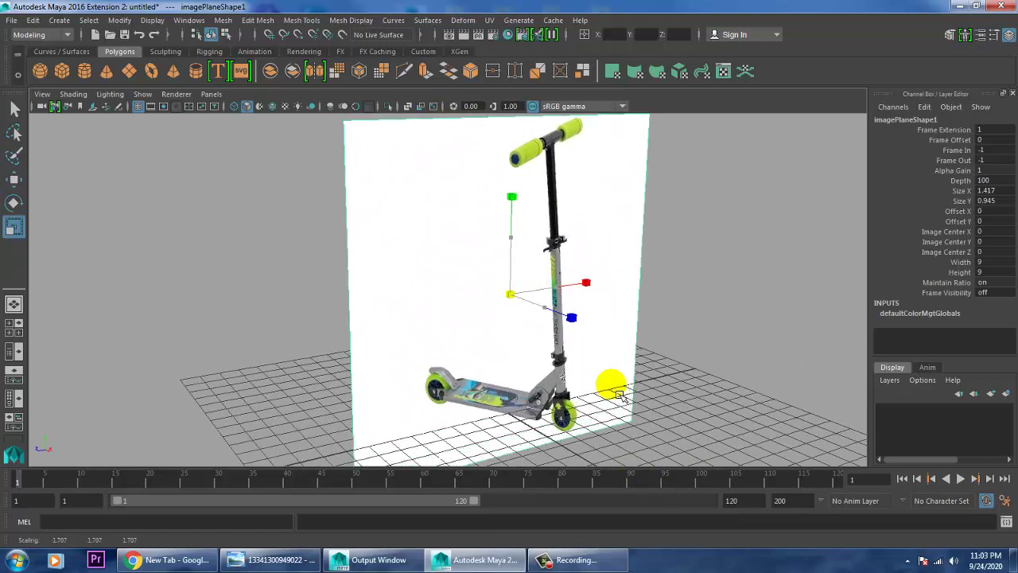
pyautogui.press('w')
pyautogui.moveTo(544, 312); pyautogui.dragTo(426, 264)
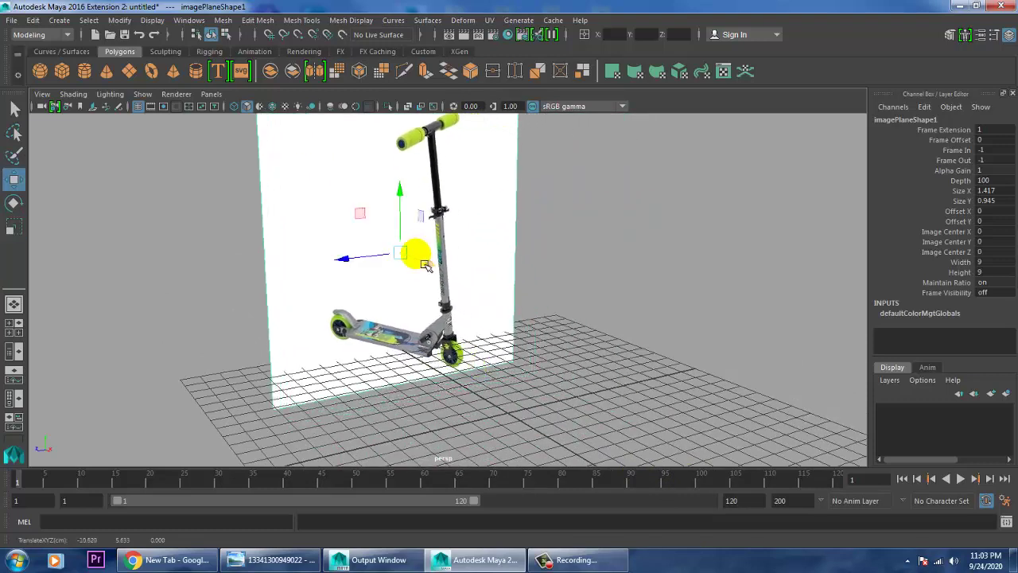
pyautogui.moveTo(407, 212); pyautogui.dragTo(407, 186)
pyautogui.scroll(3, 590, 295)
pyautogui.scroll(2, 583, 334)
pyautogui.scroll(-7, 583, 334)
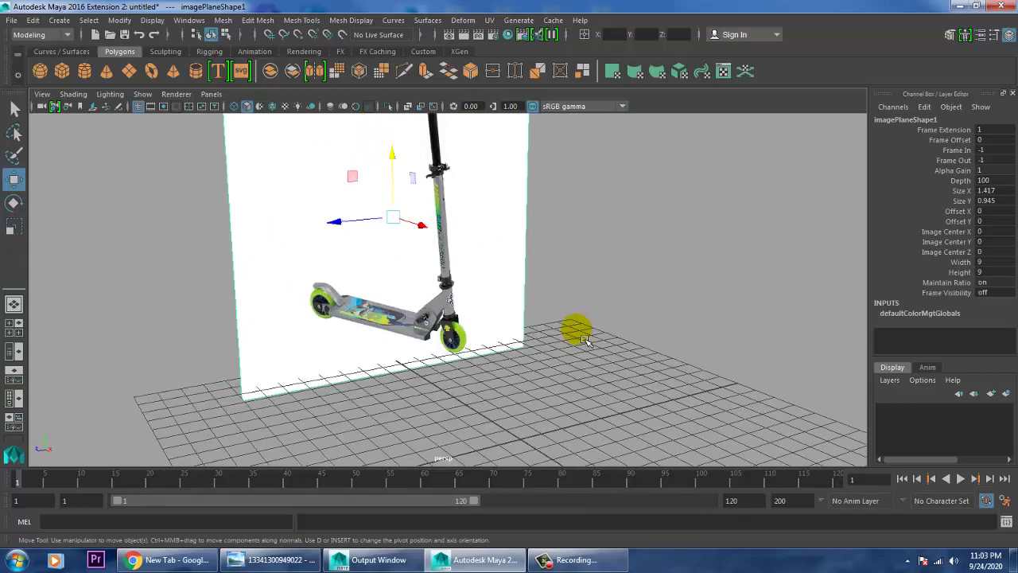
# Create a large polygon ground plane about 63.6 wide and 68.6 high beneath the scooter reference image
pyautogui.click(130, 72)
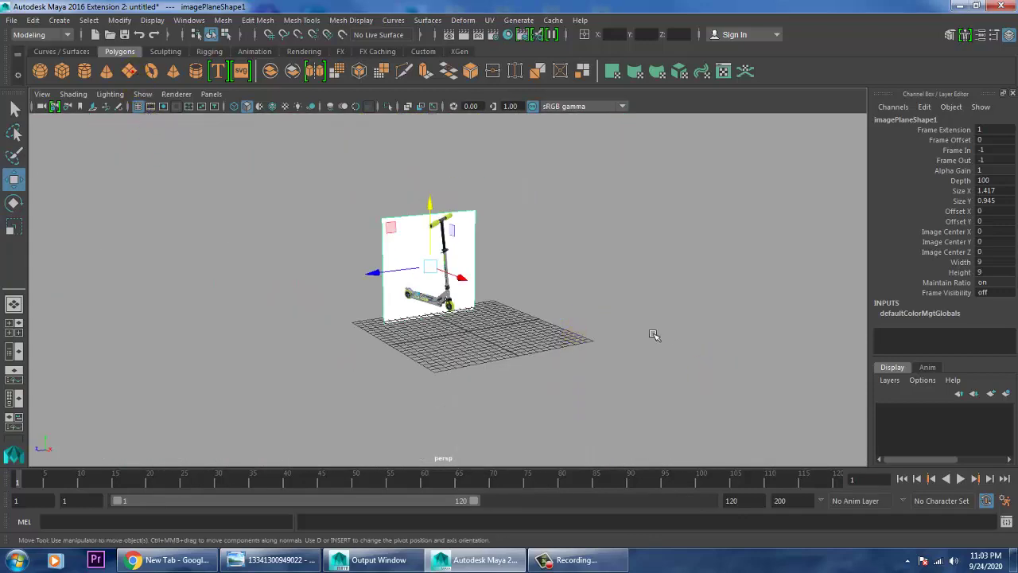
pyautogui.moveTo(544, 263); pyautogui.dragTo(334, 495)
pyautogui.scroll(7, 453, 322)
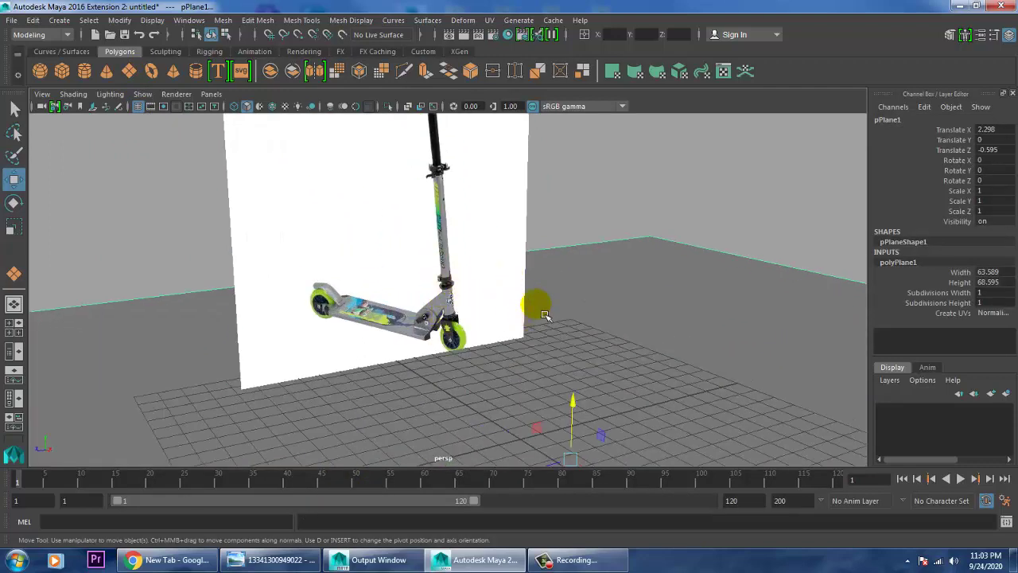
pyautogui.scroll(3, 464, 253)
pyautogui.scroll(-5, 477, 245)
pyautogui.keyDown('alt'); pyautogui.moveTo(520, 225); pyautogui.dragTo(546, 362, button='middle'); pyautogui.keyUp('alt')
pyautogui.scroll(-2, 486, 274)
pyautogui.scroll(7, 477, 267)
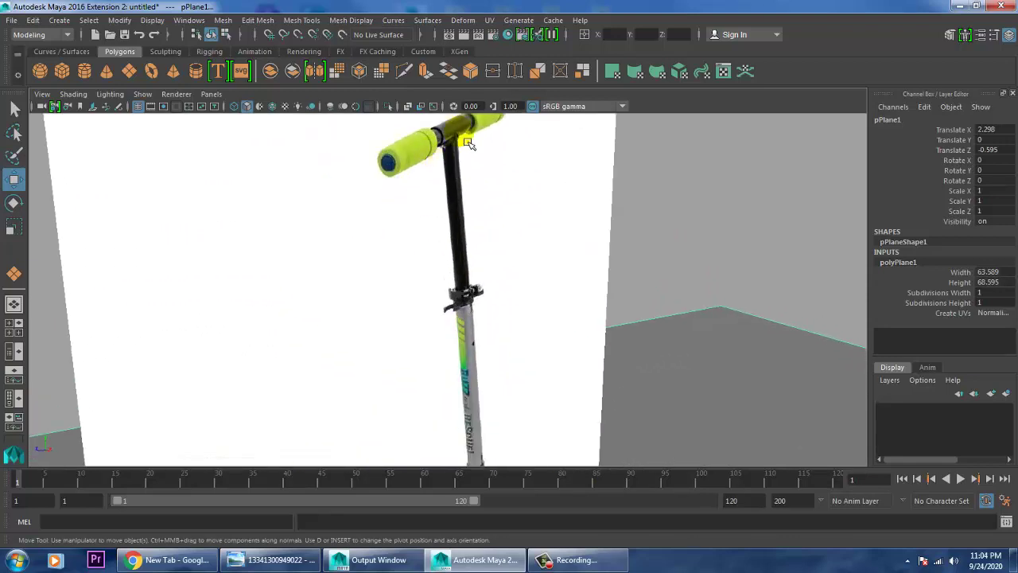
pyautogui.scroll(-5, 599, 309)
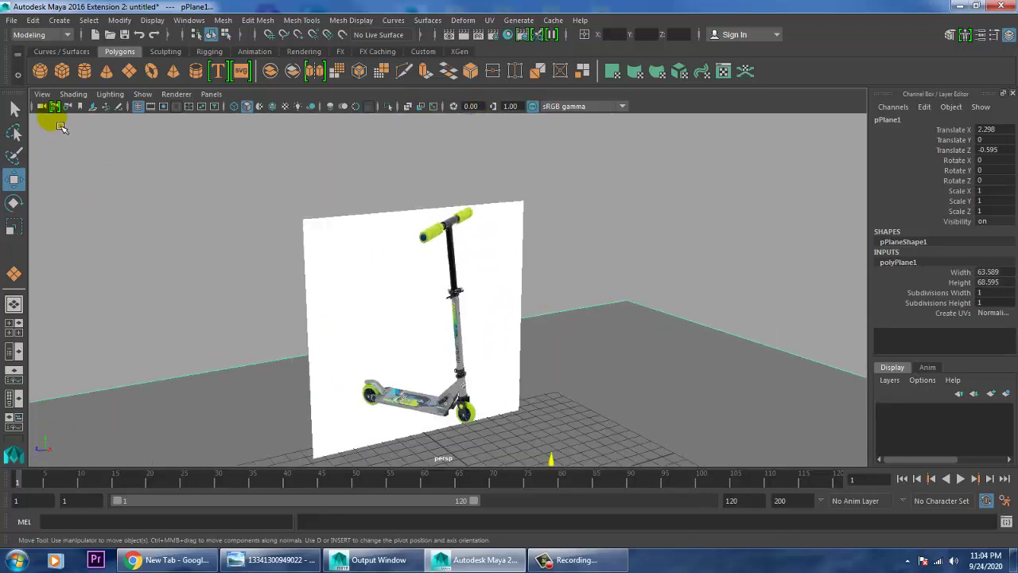
# Create a polygon cylinder on the grid in front of the reference image, about 0.43 in radius and 3.6 high
pyautogui.click(85, 71)
pyautogui.press('space')
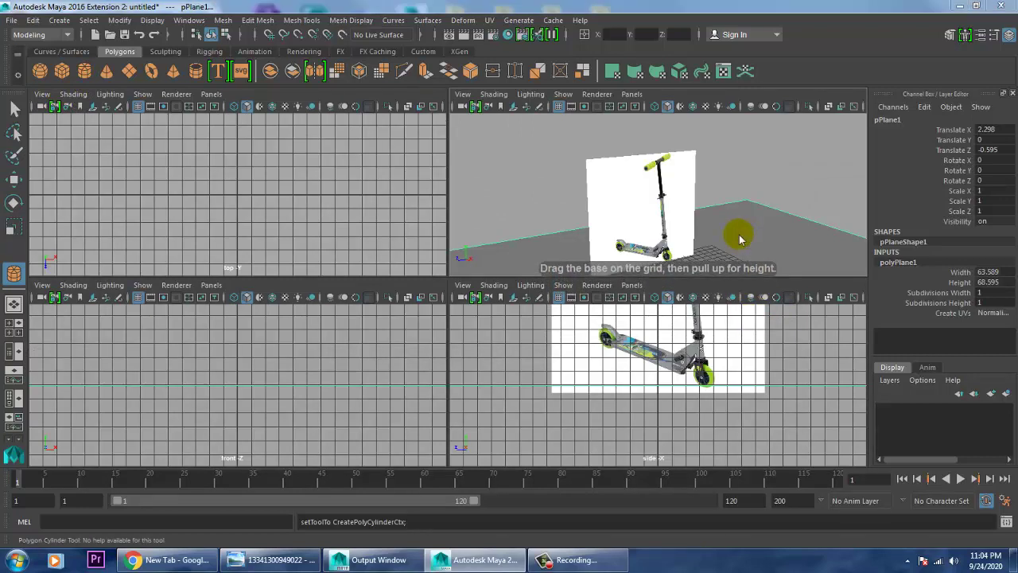
pyautogui.press('space')
pyautogui.keyDown('alt'); pyautogui.moveTo(680, 284); pyautogui.dragTo(662, 185, button='middle'); pyautogui.keyUp('alt')
pyautogui.click(626, 436)
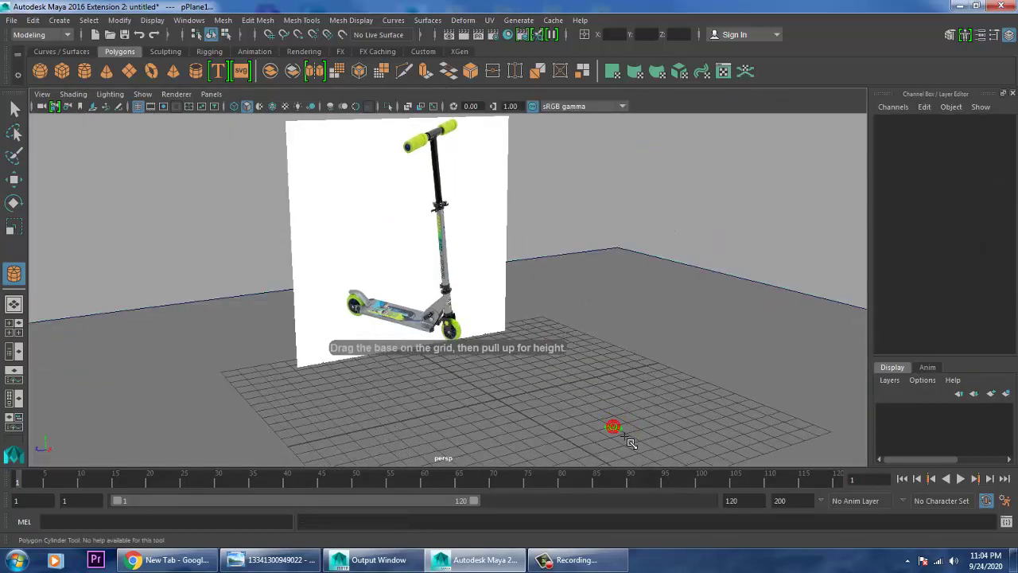
pyautogui.moveTo(624, 435); pyautogui.dragTo(628, 366)
# Rotate the cylinder 90 degrees about X and raise it to about 9.5 on the Y axis
pyautogui.press('e')
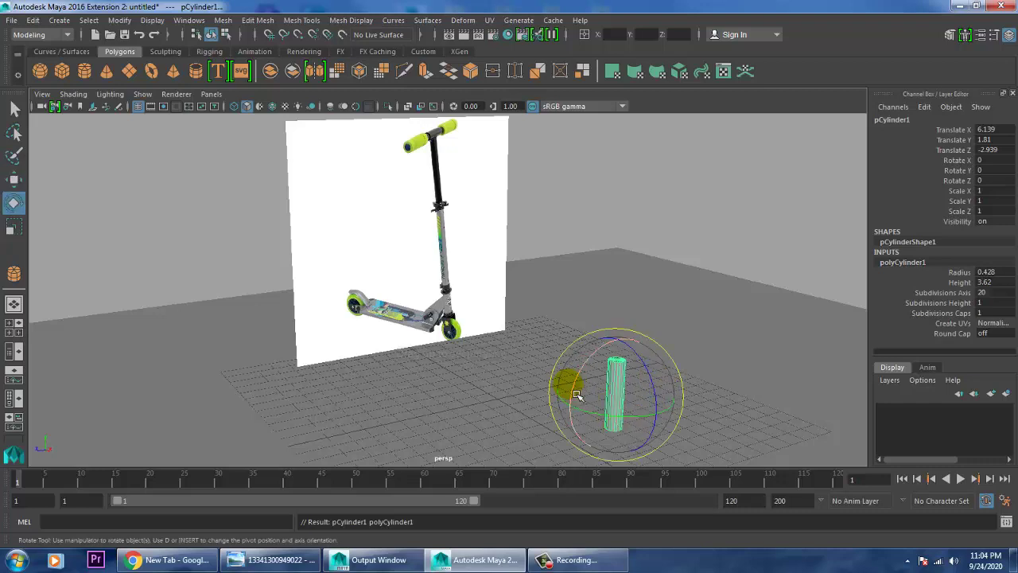
pyautogui.moveTo(581, 390); pyautogui.dragTo(558, 461)
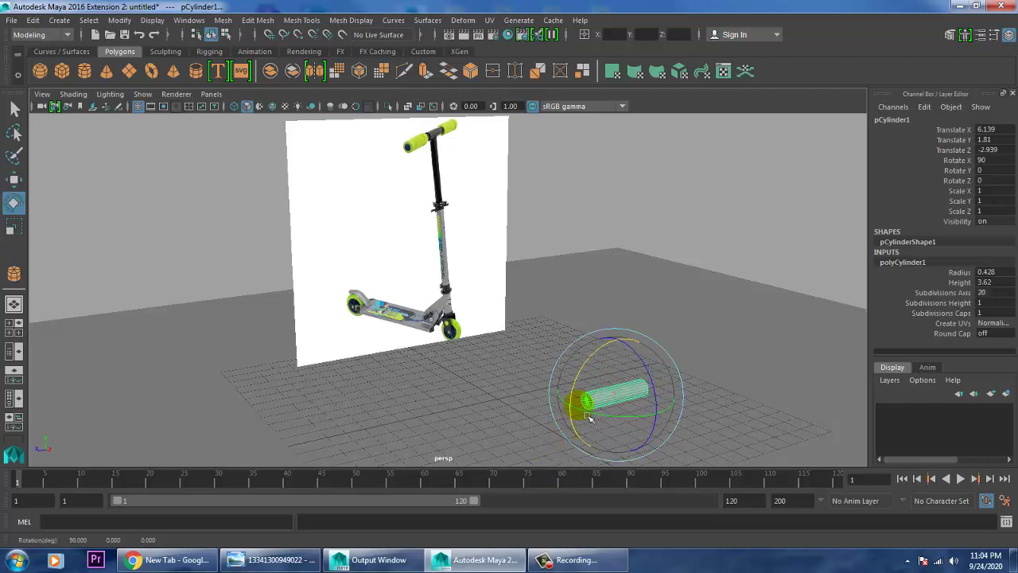
pyautogui.press('w')
pyautogui.moveTo(619, 362); pyautogui.dragTo(626, 208)
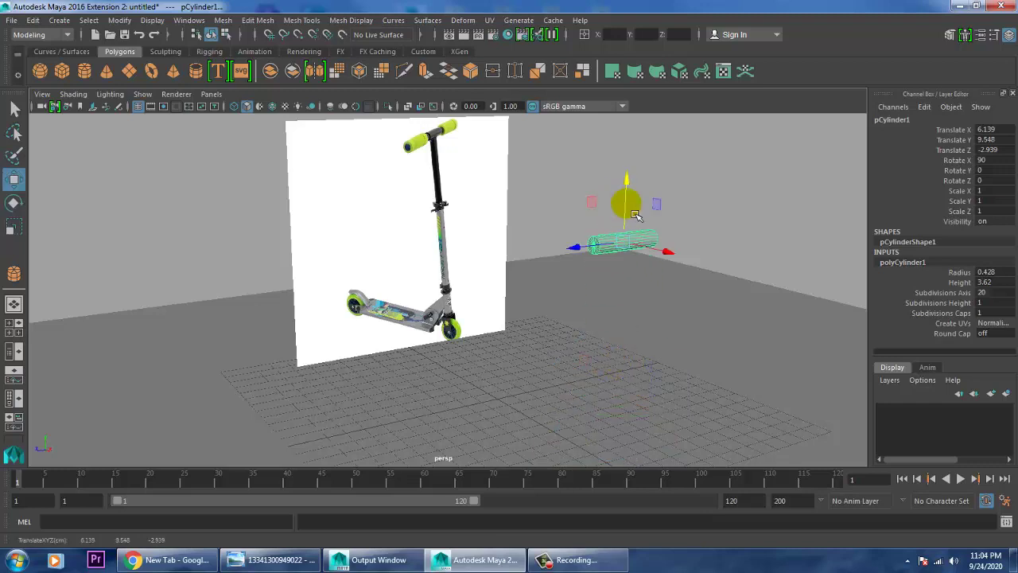
# Reduce the cylinder's radius to make it a slimmer handlebar tube, then deselect it
pyautogui.keyDown('alt'); pyautogui.moveTo(814, 276); pyautogui.dragTo(623, 296); pyautogui.keyUp('alt')
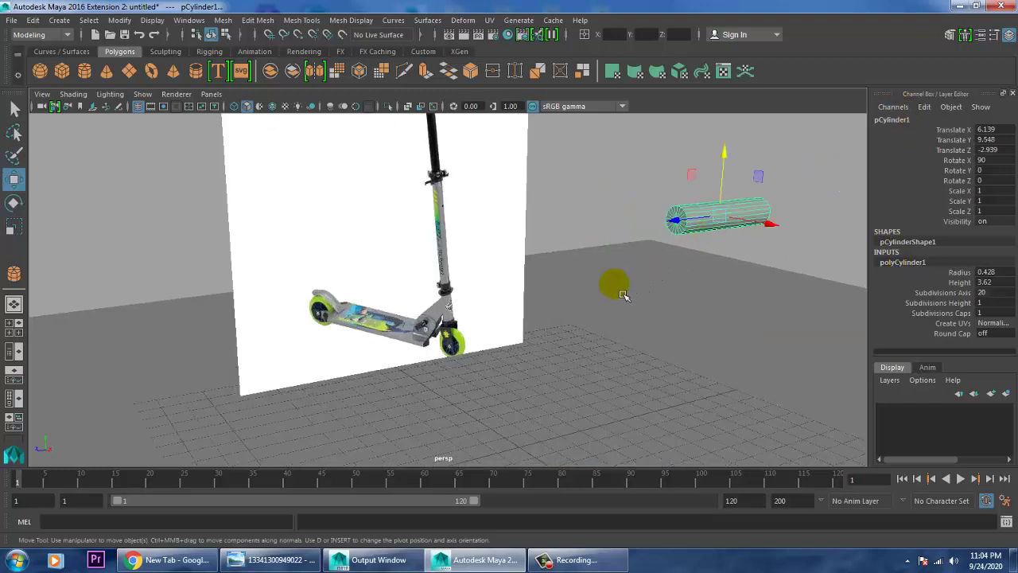
pyautogui.press('f')
pyautogui.scroll(-3, 697, 297)
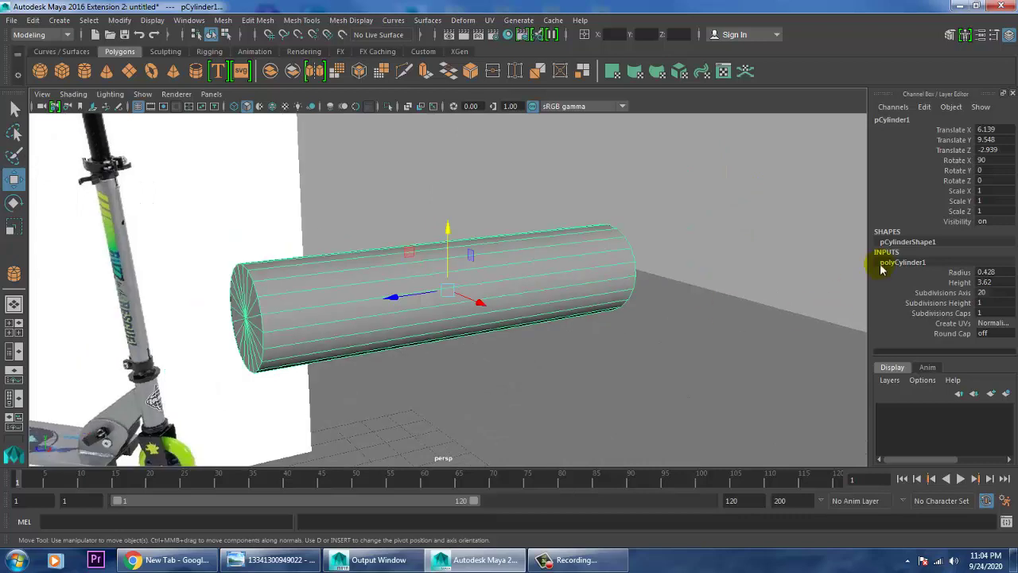
pyautogui.click(943, 272)
pyautogui.moveTo(620, 277); pyautogui.dragTo(734, 258, button='middle')
pyautogui.click(707, 240)
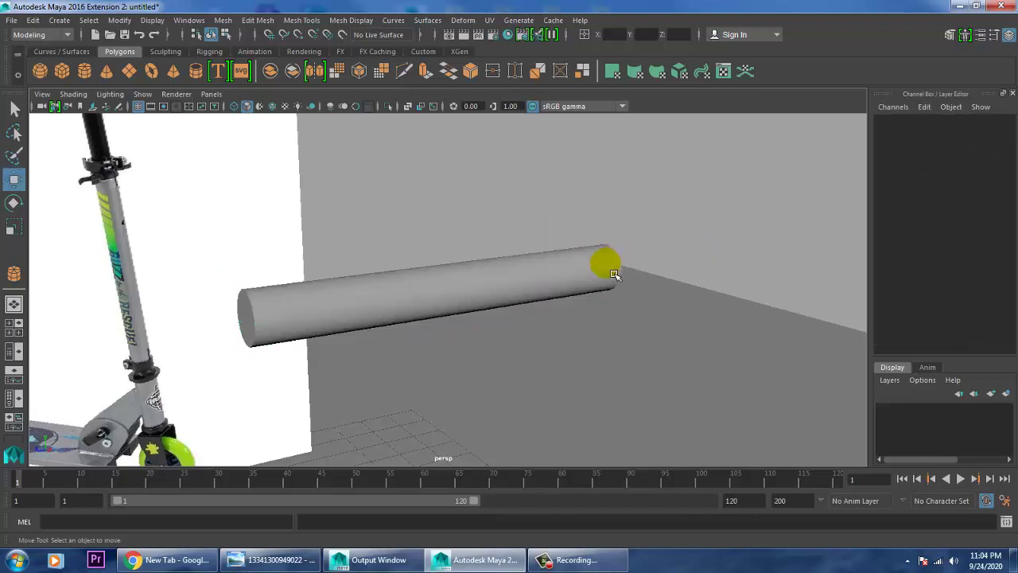
# Insert an edge loop around the handlebar cylinder, about a third of its length from the near end
pyautogui.scroll(-4, 579, 267)
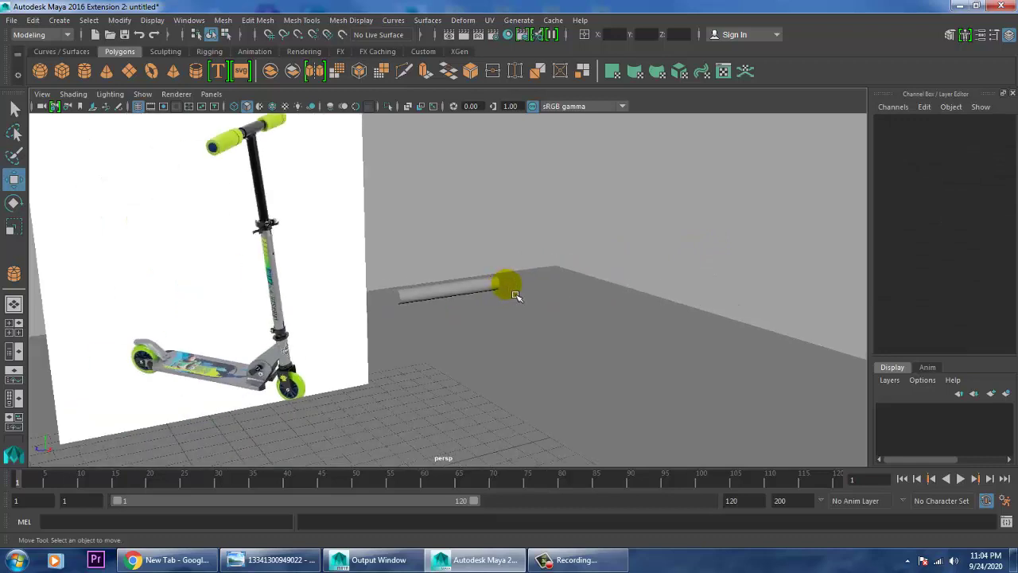
pyautogui.scroll(3, 478, 299)
pyautogui.keyDown('alt'); pyautogui.moveTo(379, 220); pyautogui.dragTo(513, 226); pyautogui.keyUp('alt')
pyautogui.keyDown('alt'); pyautogui.moveTo(484, 236); pyautogui.dragTo(493, 279, button='middle'); pyautogui.keyUp('alt')
pyautogui.click(503, 342)
pyautogui.keyDown('alt'); pyautogui.moveTo(501, 353); pyautogui.dragTo(535, 343); pyautogui.keyUp('alt')
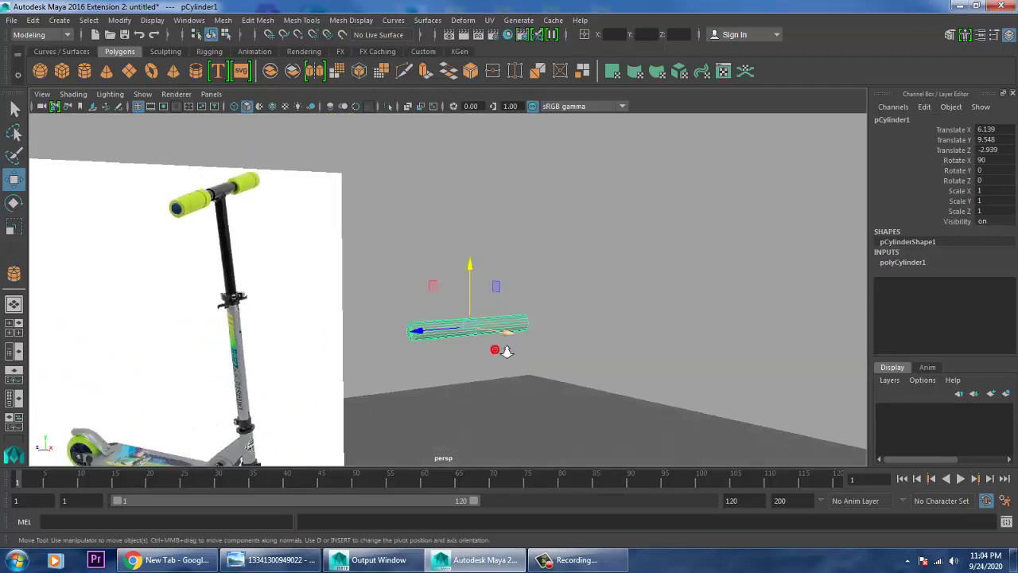
pyautogui.scroll(-3, 492, 339)
pyautogui.scroll(5, 491, 339)
pyautogui.moveTo(608, 359)
pyautogui.keyDown('alt'); pyautogui.mouseDown()
pyautogui.moveTo(596, 370)
pyautogui.moveTo(600, 350)
pyautogui.mouseUp(); pyautogui.keyUp('alt')
pyautogui.keyDown('alt'); pyautogui.moveTo(599, 350); pyautogui.dragTo(589, 163, button='middle'); pyautogui.keyUp('alt')
pyautogui.click(301, 20)
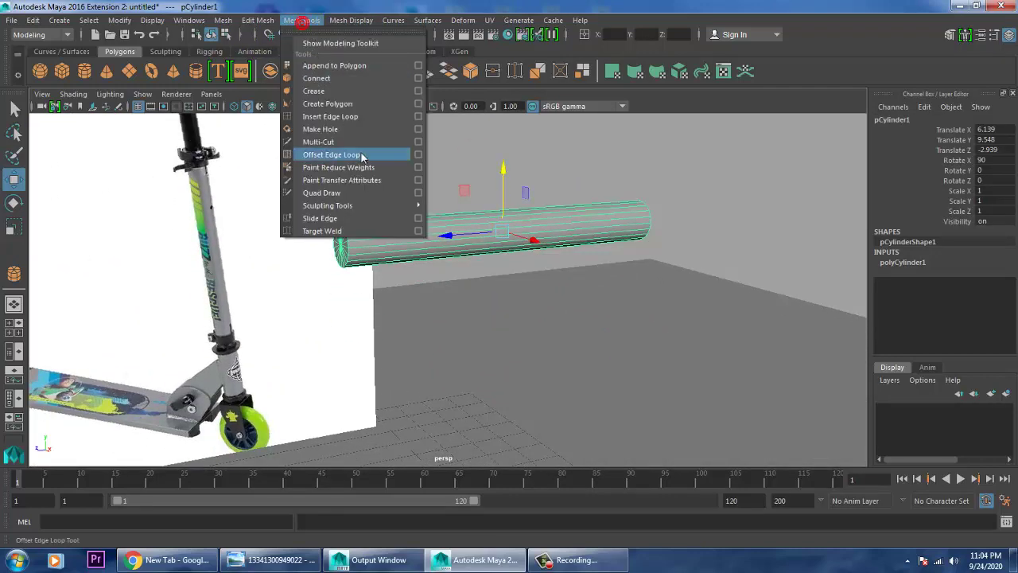
pyautogui.click(344, 117)
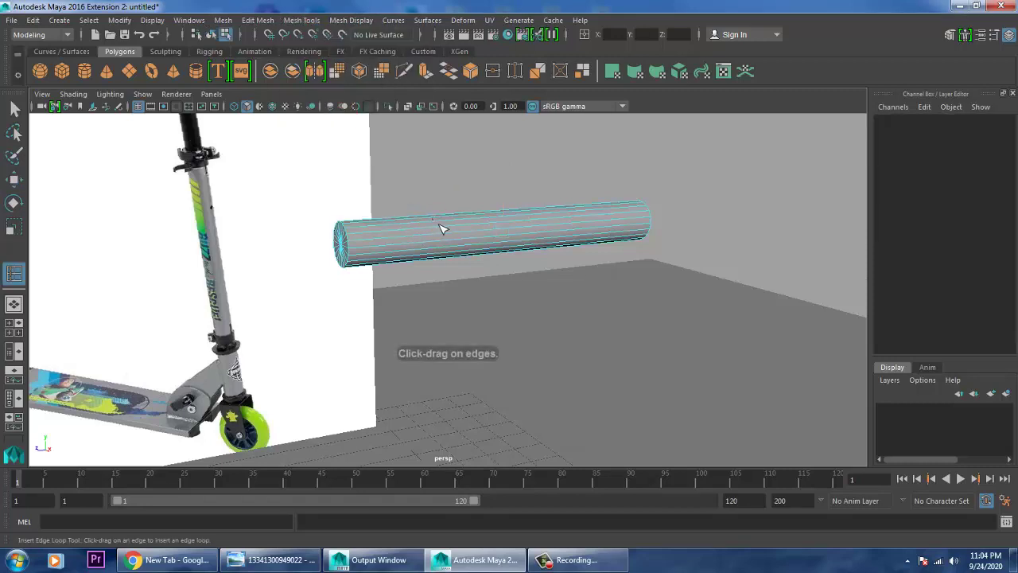
pyautogui.click(439, 225)
# Insert a second edge loop about a third of the cylinder's length from its other end
pyautogui.keyDown('alt'); pyautogui.moveTo(595, 259); pyautogui.dragTo(501, 265); pyautogui.keyUp('alt')
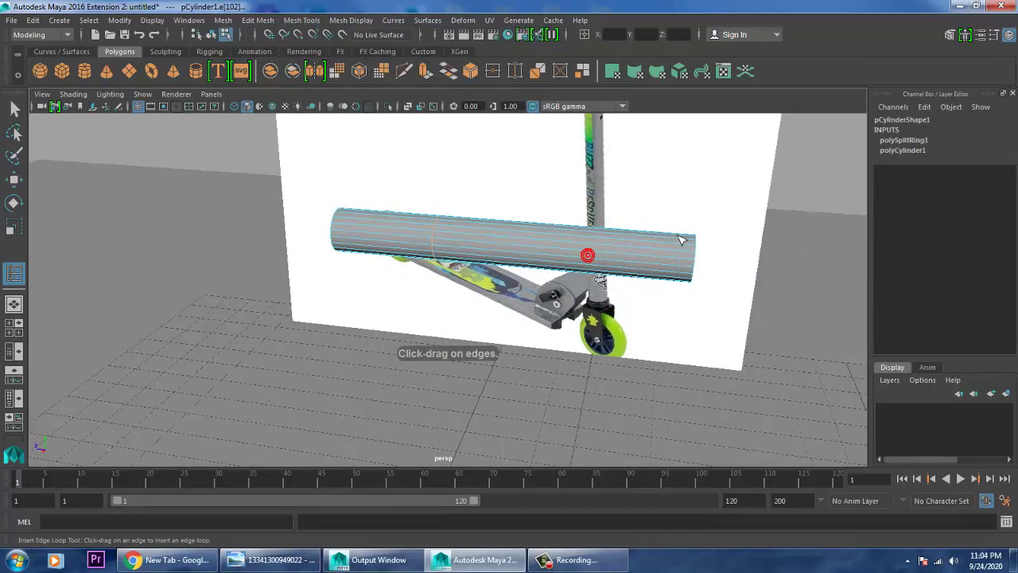
pyautogui.moveTo(600, 236); pyautogui.dragTo(657, 230)
pyautogui.scroll(-2, 621, 231)
pyautogui.scroll(4, 618, 232)
pyautogui.scroll(2, 623, 234)
pyautogui.scroll(-6, 623, 233)
pyautogui.keyDown('alt'); pyautogui.moveTo(617, 233); pyautogui.dragTo(571, 225); pyautogui.keyUp('alt')
pyautogui.scroll(-3, 467, 269)
pyautogui.scroll(6, 467, 269)
# Move the vertex rings at both ends of the cylinder outward along its axis to lengthen the two grip sections
pyautogui.press('w')
pyautogui.keyDown('alt'); pyautogui.moveTo(486, 276); pyautogui.dragTo(508, 316, button='middle'); pyautogui.keyUp('alt')
pyautogui.press('1')
pyautogui.moveTo(443, 291)
pyautogui.mouseDown(button='right')
pyautogui.moveTo(345, 202)
pyautogui.moveTo(270, 171)
pyautogui.mouseUp(button='right')
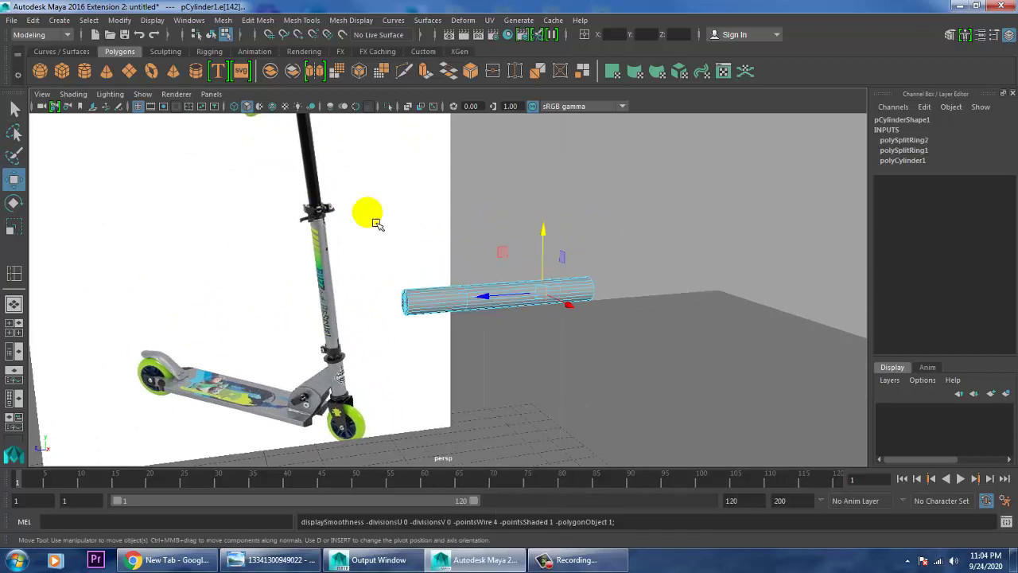
pyautogui.moveTo(490, 290)
pyautogui.mouseDown(button='right')
pyautogui.moveTo(423, 176)
pyautogui.moveTo(429, 194)
pyautogui.mouseUp(button='right')
pyautogui.moveTo(372, 222); pyautogui.dragTo(437, 341)
pyautogui.moveTo(370, 309); pyautogui.dragTo(350, 317)
pyautogui.moveTo(566, 241); pyautogui.dragTo(641, 321)
pyautogui.moveTo(560, 303); pyautogui.dragTo(591, 301)
pyautogui.keyDown('alt'); pyautogui.moveTo(535, 330); pyautogui.dragTo(507, 328); pyautogui.keyUp('alt')
pyautogui.scroll(3, 531, 299)
pyautogui.scroll(-7, 526, 291)
pyautogui.scroll(3, 524, 291)
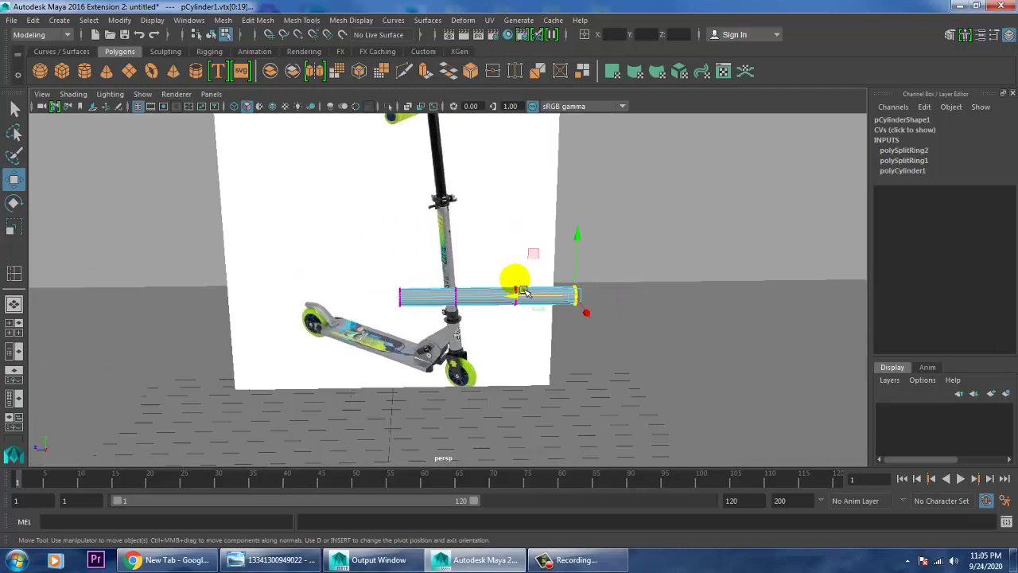
# Select all faces of the handlebar's end section on the positive Z side in face mode
pyautogui.scroll(4, 523, 291)
pyautogui.moveTo(459, 292); pyautogui.dragTo(459, 229, button='right')
pyautogui.moveTo(379, 251); pyautogui.dragTo(416, 363)
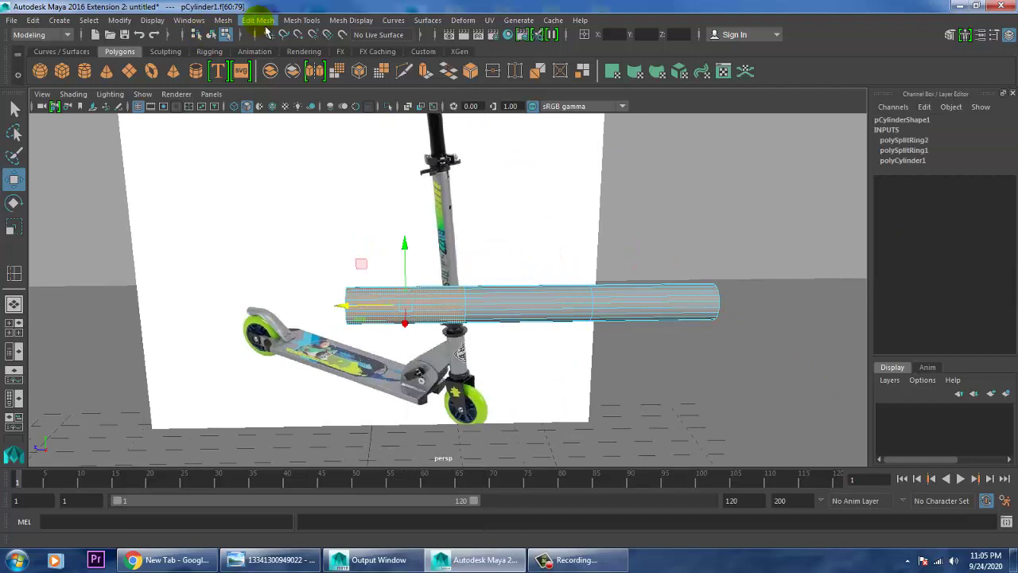
pyautogui.click(260, 21)
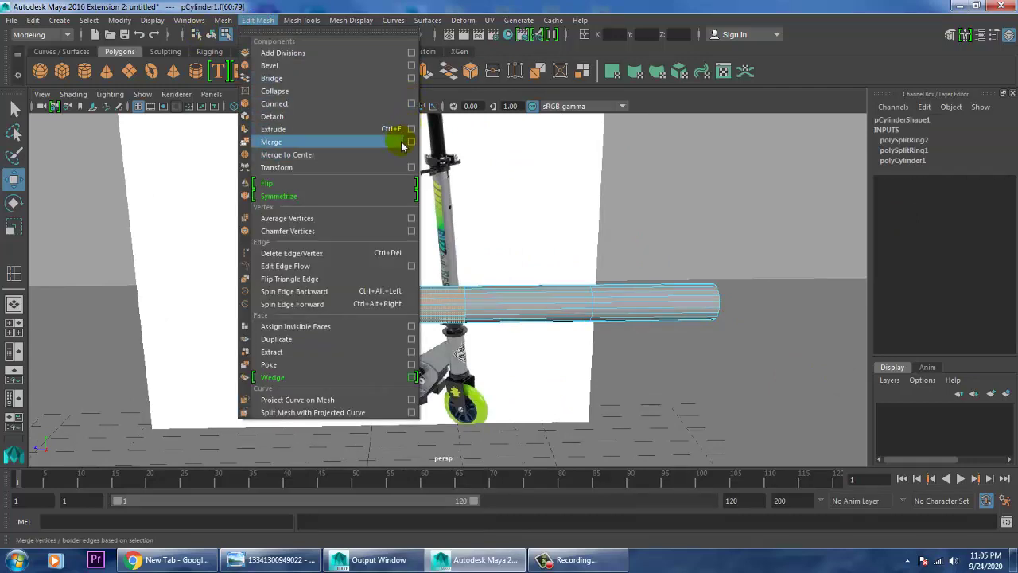
pyautogui.click(410, 129)
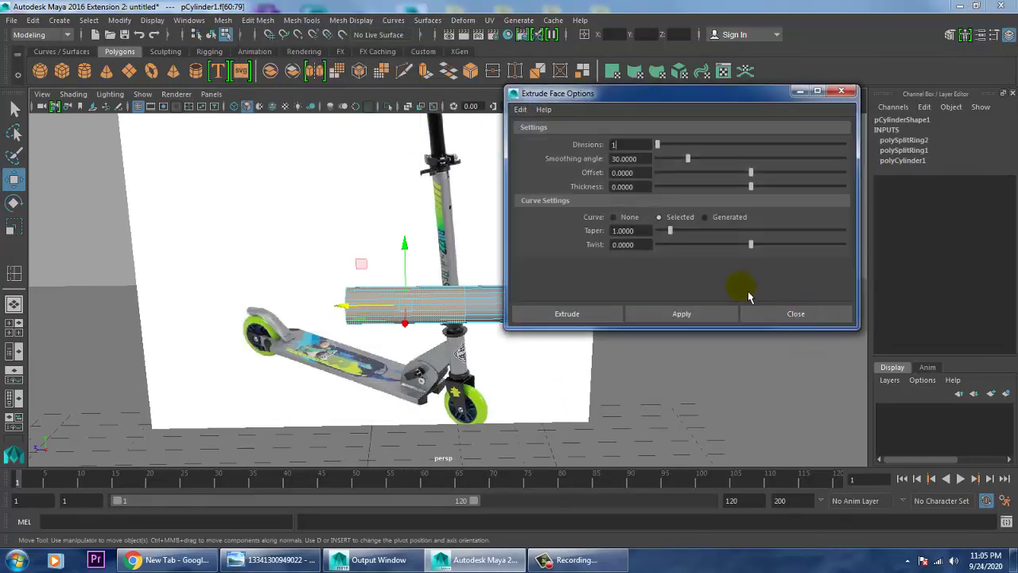
pyautogui.click(794, 313)
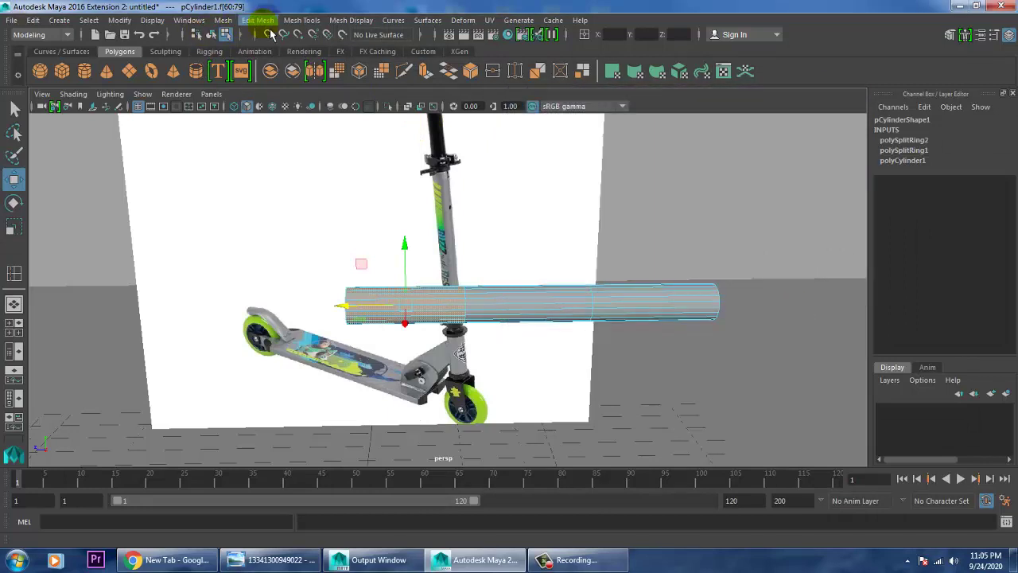
# Extrude the selected end-section faces with a thickness of 0.1 to form the first grip
pyautogui.click(258, 20)
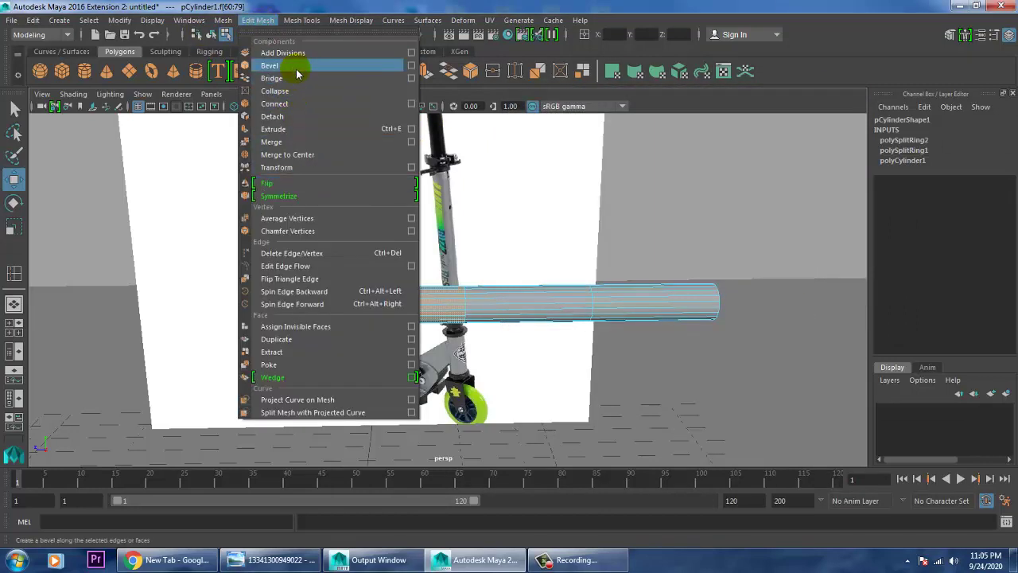
pyautogui.click(306, 129)
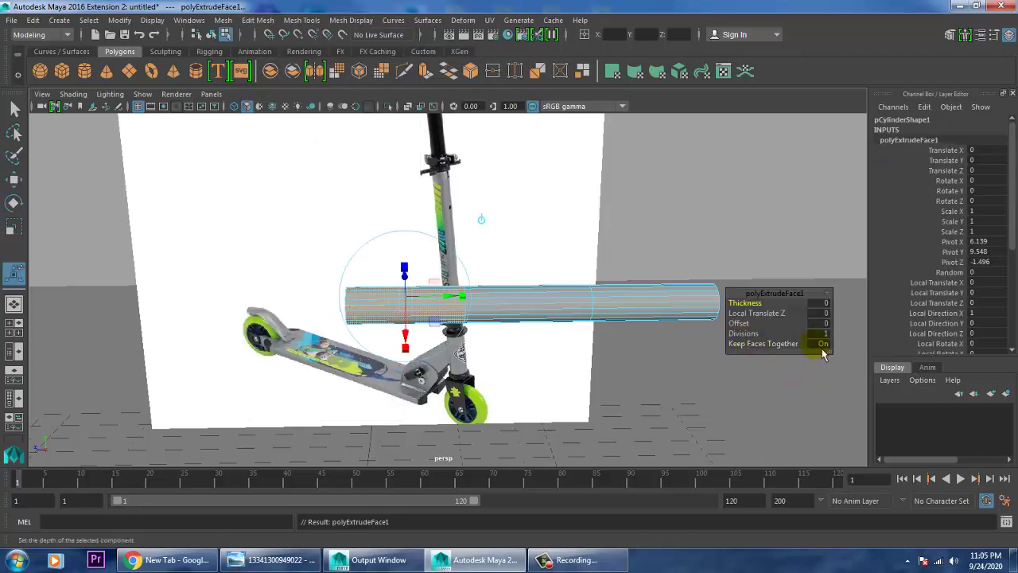
pyautogui.keyDown('alt'); pyautogui.moveTo(553, 336); pyautogui.dragTo(591, 343); pyautogui.keyUp('alt')
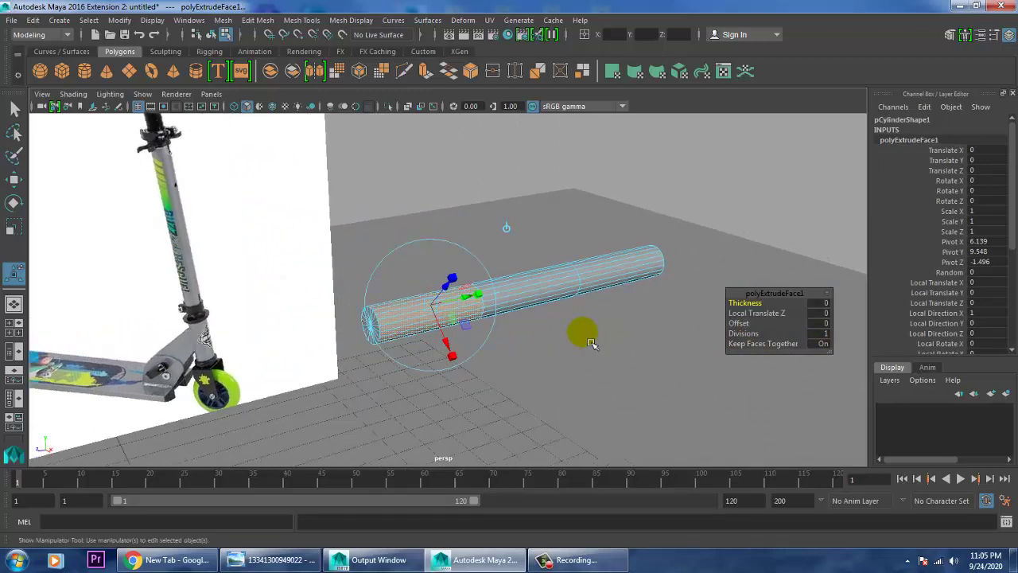
pyautogui.moveTo(751, 303); pyautogui.dragTo(761, 313)
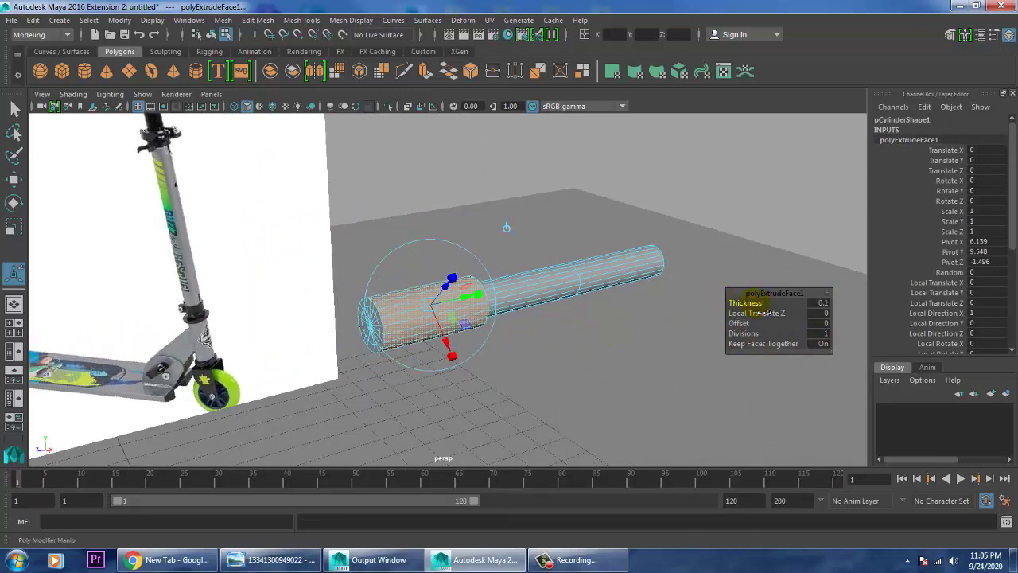
pyautogui.press('w')
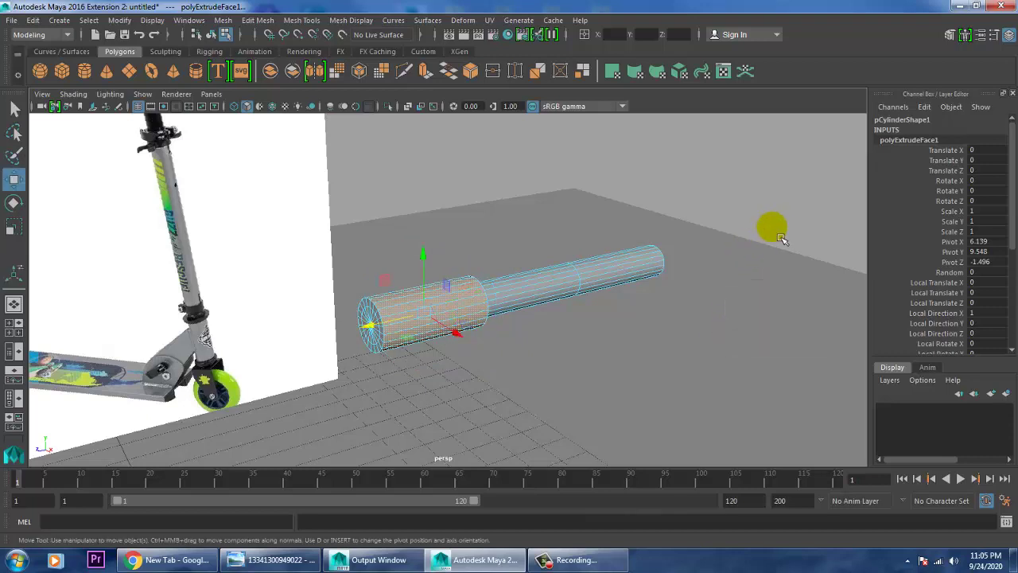
# Preview the handlebar with smoothing, then return it to the unsmoothed display
pyautogui.keyDown('alt'); pyautogui.moveTo(540, 306); pyautogui.dragTo(519, 312); pyautogui.keyUp('alt')
pyautogui.press('3')
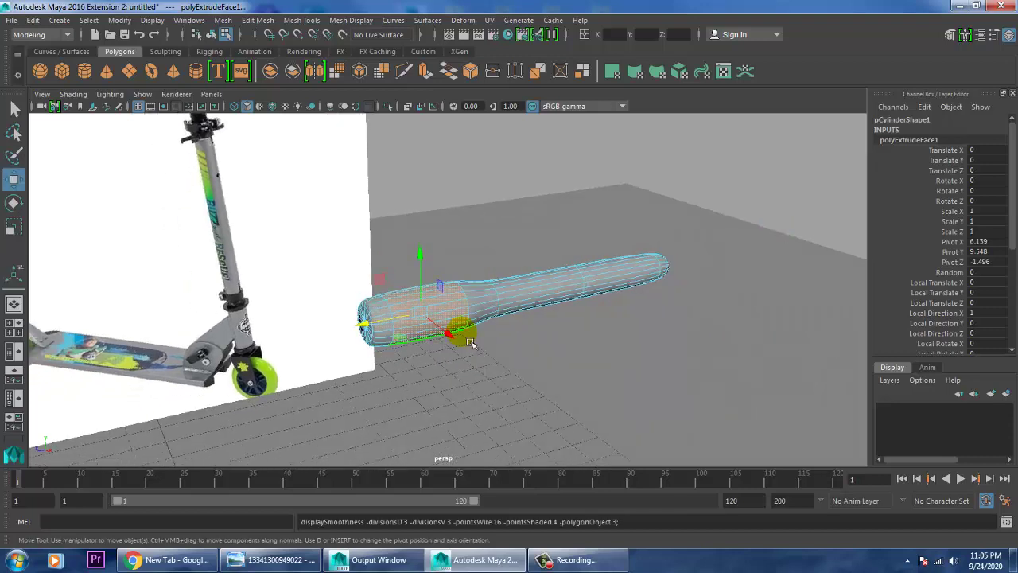
pyautogui.press('1')
# Extrude the faces of the handlebar's opposite end section with a thickness of 0.1 to form the second grip
pyautogui.keyDown('alt'); pyautogui.moveTo(691, 320); pyautogui.dragTo(643, 322); pyautogui.keyUp('alt')
pyautogui.moveTo(638, 261); pyautogui.dragTo(662, 386)
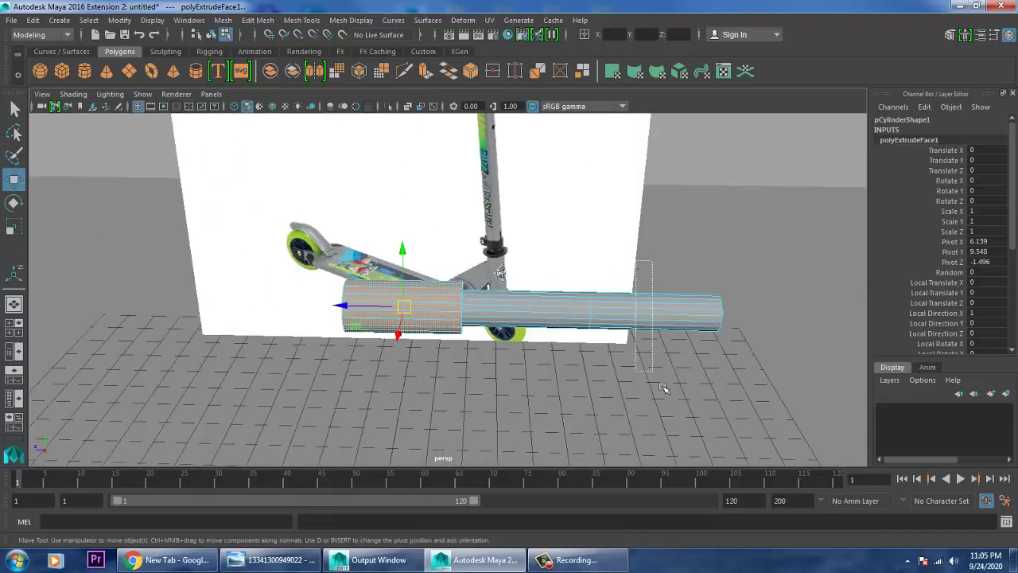
pyautogui.hotkey('ctrl', 'e')
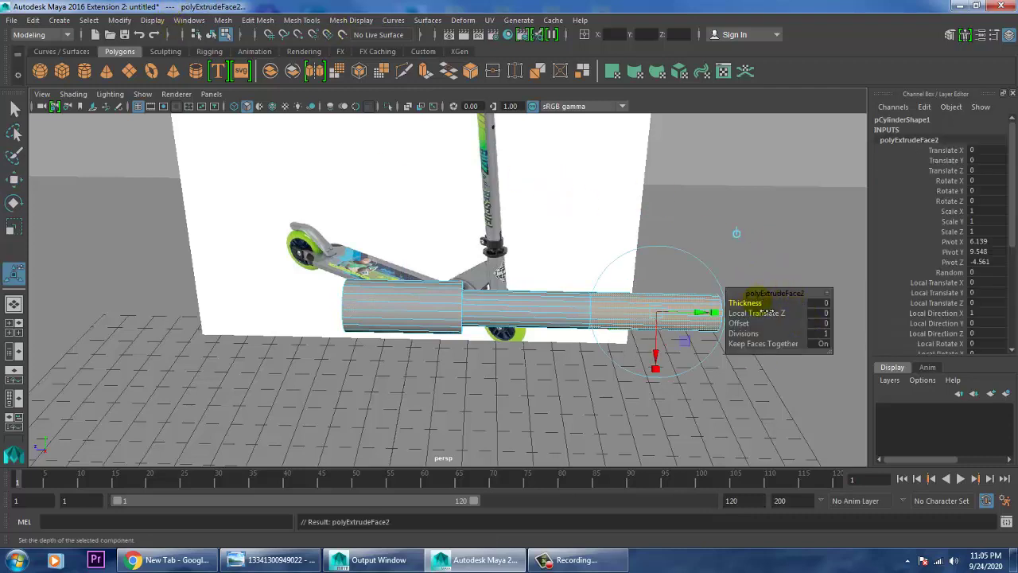
pyautogui.moveTo(758, 302); pyautogui.dragTo(759, 302)
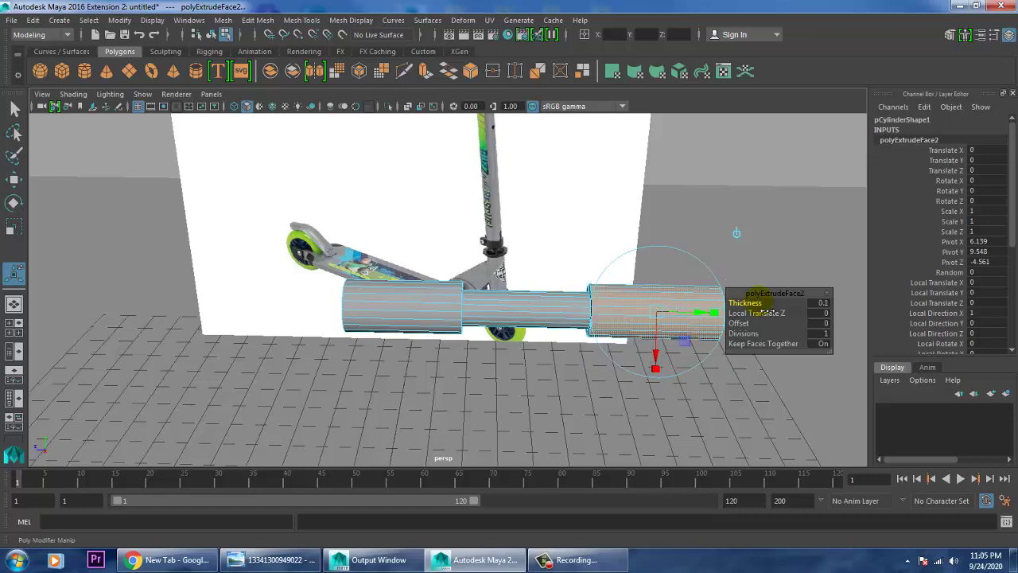
pyautogui.keyDown('alt'); pyautogui.moveTo(692, 271); pyautogui.dragTo(734, 258); pyautogui.keyUp('alt')
pyautogui.press('w')
# Examine the handlebar with its two grips and compare it with the scooter in the reference image
pyautogui.scroll(2, 572, 295)
pyautogui.scroll(-5, 554, 295)
pyautogui.keyDown('alt'); pyautogui.moveTo(436, 227); pyautogui.dragTo(472, 343, button='middle'); pyautogui.keyUp('alt')
pyautogui.scroll(-4, 296, 238)
pyautogui.scroll(6, 306, 227)
pyautogui.moveTo(339, 196)
pyautogui.keyDown('alt'); pyautogui.mouseDown(button='middle')
pyautogui.moveTo(349, 207)
pyautogui.moveTo(342, 189)
pyautogui.mouseUp(button='middle'); pyautogui.keyUp('alt')
pyautogui.keyDown('alt'); pyautogui.moveTo(458, 264); pyautogui.dragTo(382, 86, button='middle'); pyautogui.keyUp('alt')
pyautogui.scroll(-4, 493, 356)
pyautogui.keyDown('alt'); pyautogui.moveTo(508, 416); pyautogui.dragTo(624, 378); pyautogui.keyUp('alt')
# Draw an upright polygon cylinder beside the handlebar's middle in the top view, about 0.3 in radius and 5.26 high
pyautogui.press('space')
pyautogui.press('space')
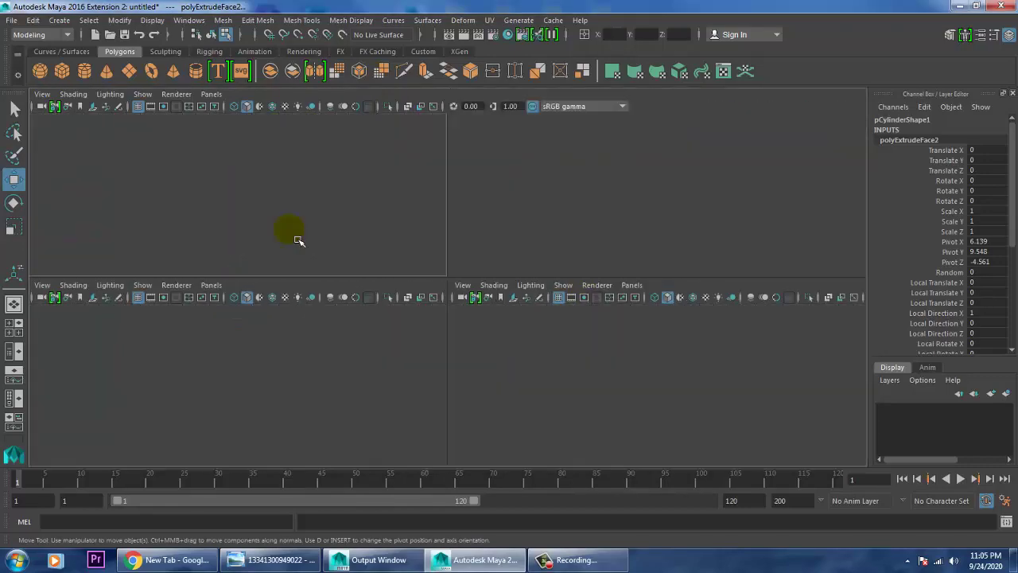
pyautogui.scroll(-2, 603, 213)
pyautogui.keyDown('alt'); pyautogui.moveTo(657, 231); pyautogui.dragTo(626, 290, button='middle'); pyautogui.keyUp('alt')
pyautogui.scroll(-1, 543, 291)
pyautogui.scroll(3, 549, 288)
pyautogui.keyDown('alt'); pyautogui.moveTo(700, 294); pyautogui.dragTo(581, 284, button='middle'); pyautogui.keyUp('alt')
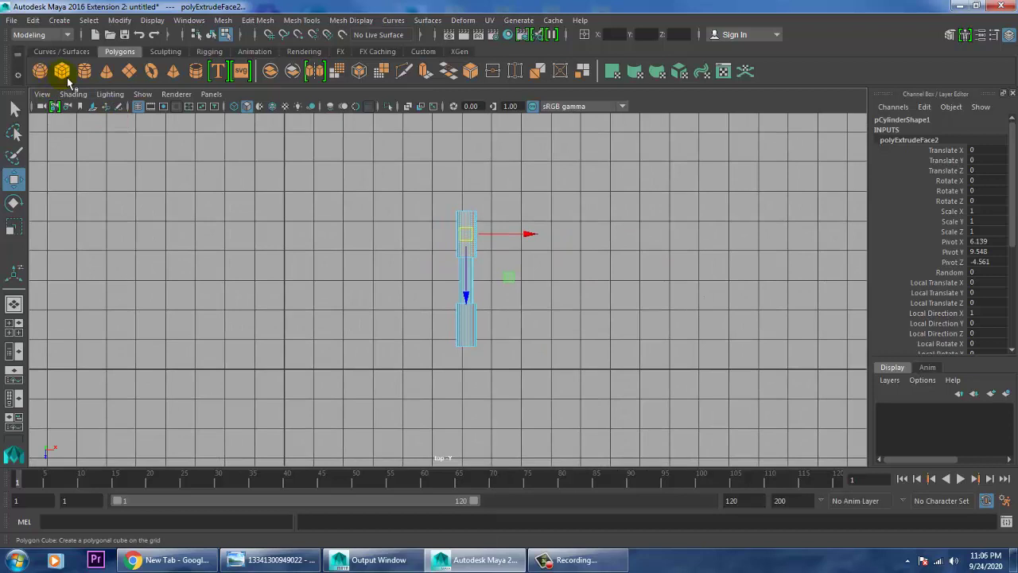
pyautogui.click(90, 75)
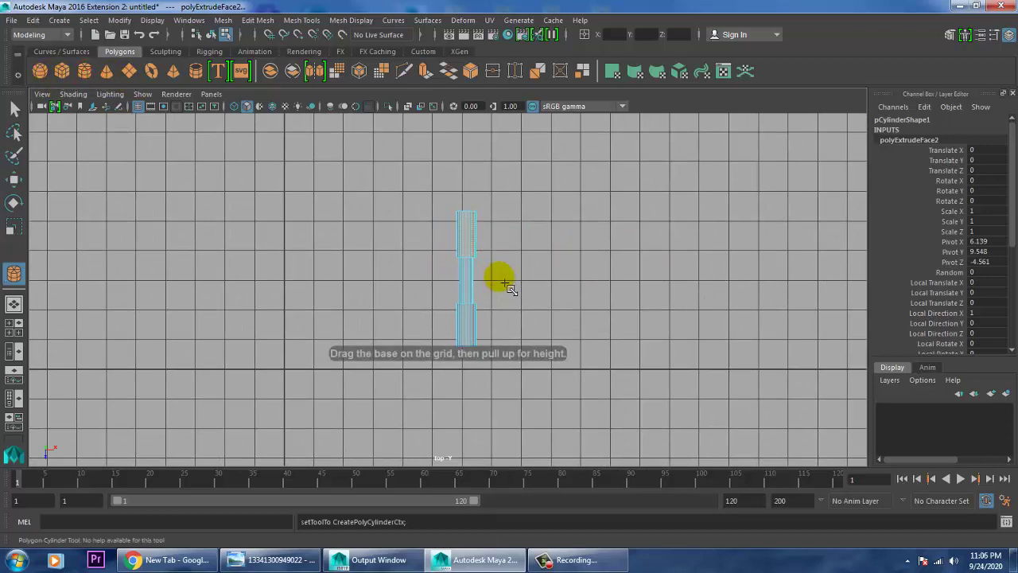
pyautogui.moveTo(510, 287); pyautogui.dragTo(500, 130)
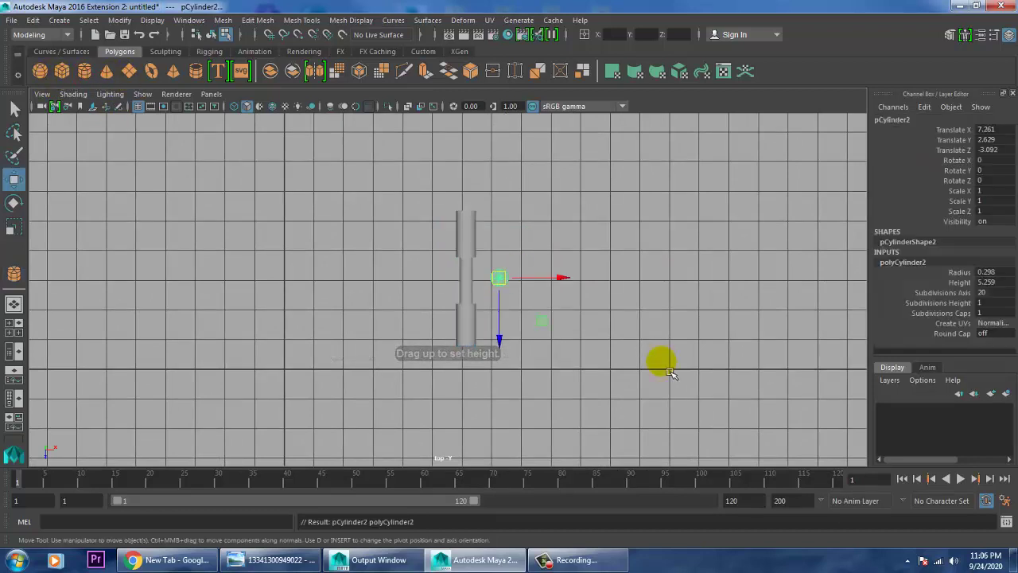
# Raise the new cylinder to about 6.83 in Y so that it reaches up to the handlebar as a stem
pyautogui.press('space')
pyautogui.press('space')
pyautogui.press('space')
pyautogui.press('space')
pyautogui.scroll(-1, 587, 369)
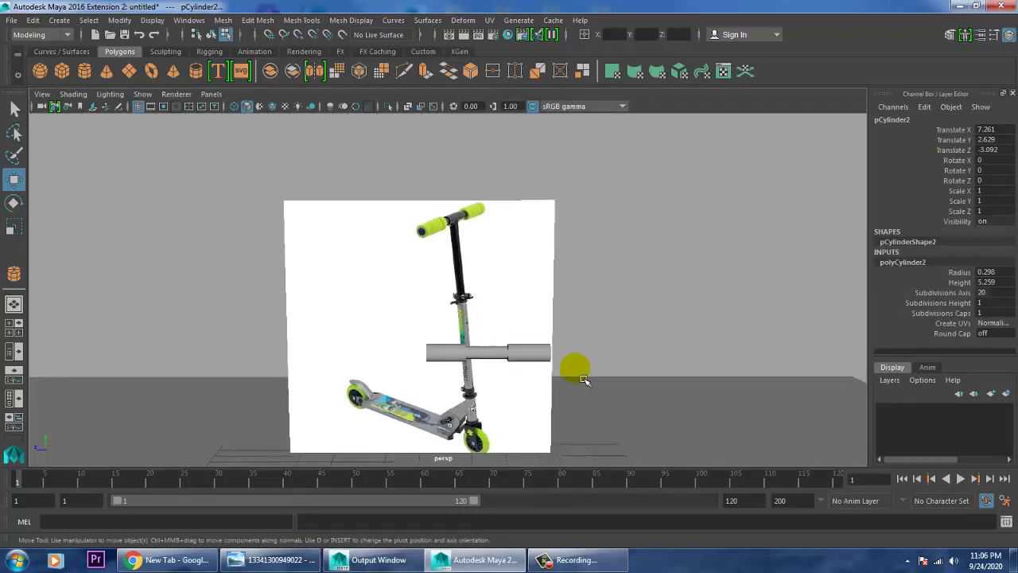
pyautogui.scroll(5, 575, 377)
pyautogui.scroll(-8, 558, 374)
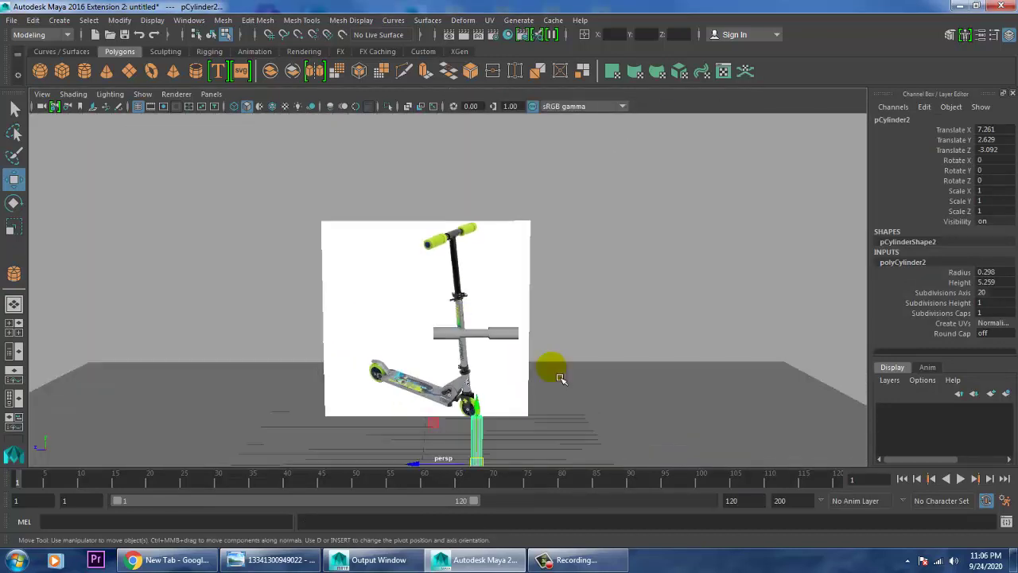
pyautogui.keyDown('alt'); pyautogui.moveTo(542, 397); pyautogui.dragTo(459, 340); pyautogui.keyUp('alt')
pyautogui.scroll(5, 459, 340)
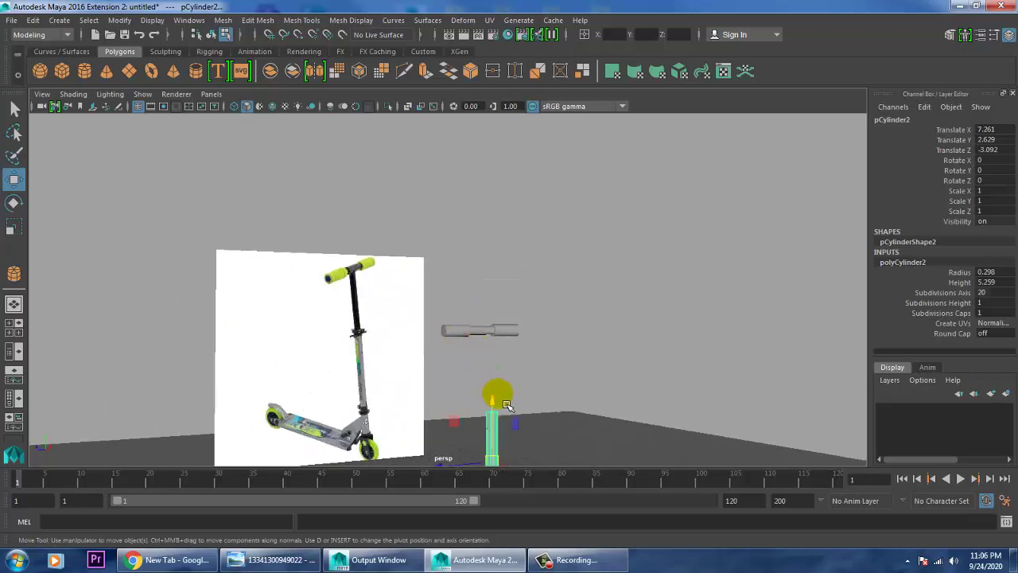
pyautogui.moveTo(500, 420); pyautogui.dragTo(523, 376)
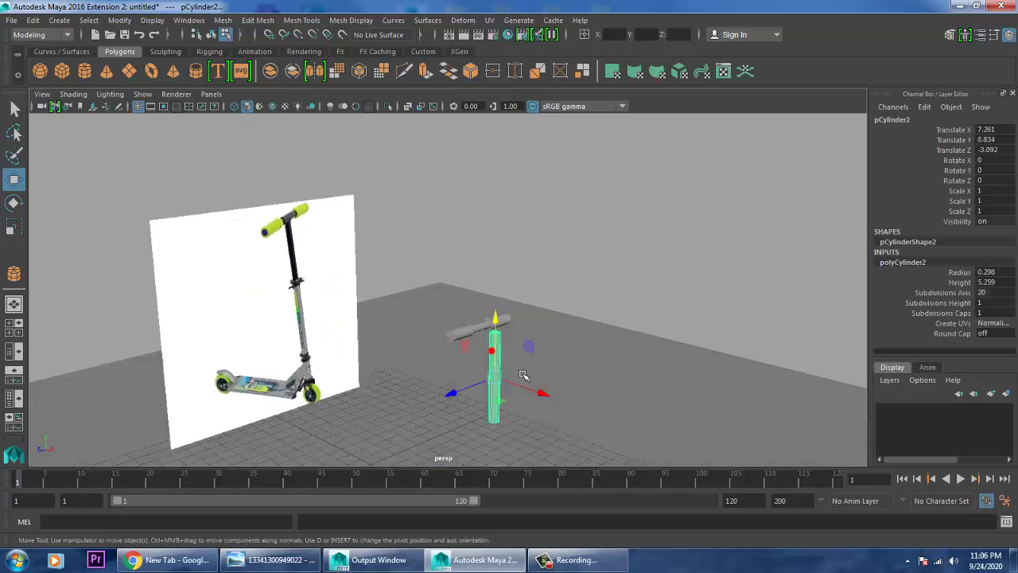
# Reduce the stem cylinder's radius to 0.198 and move it along X to about 6.36, beneath the handlebar
pyautogui.scroll(3, 521, 371)
pyautogui.click(966, 273)
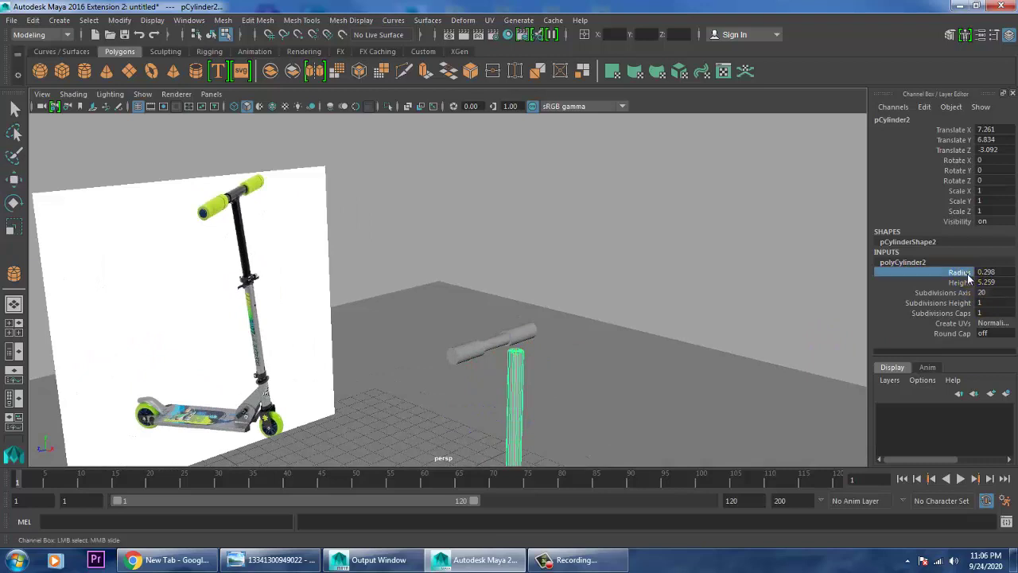
pyautogui.moveTo(659, 284); pyautogui.dragTo(661, 285, button='middle')
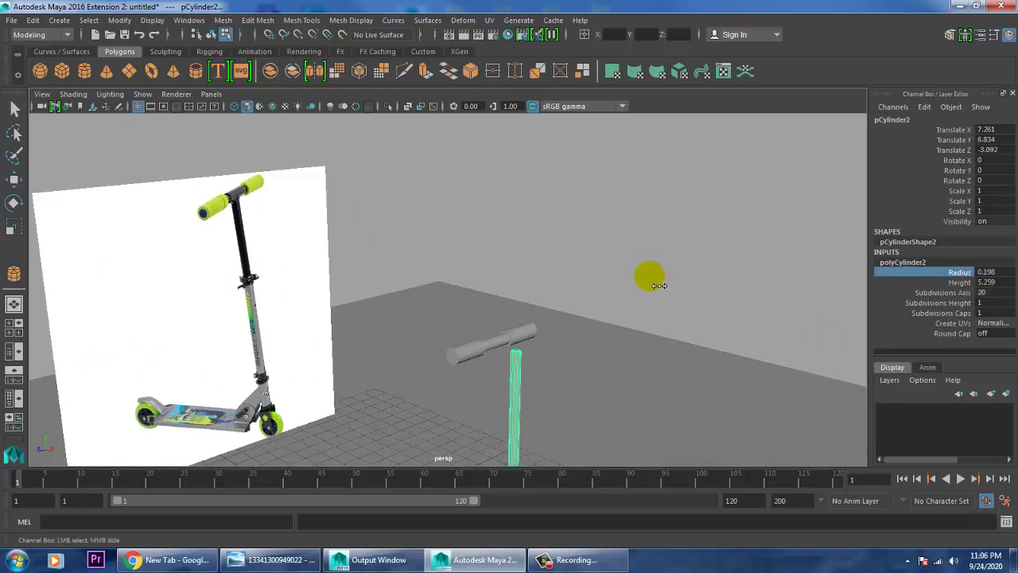
pyautogui.keyDown('alt'); pyautogui.moveTo(560, 401); pyautogui.dragTo(564, 320, button='middle'); pyautogui.keyUp('alt')
pyautogui.press('w')
pyautogui.moveTo(554, 332); pyautogui.dragTo(535, 329)
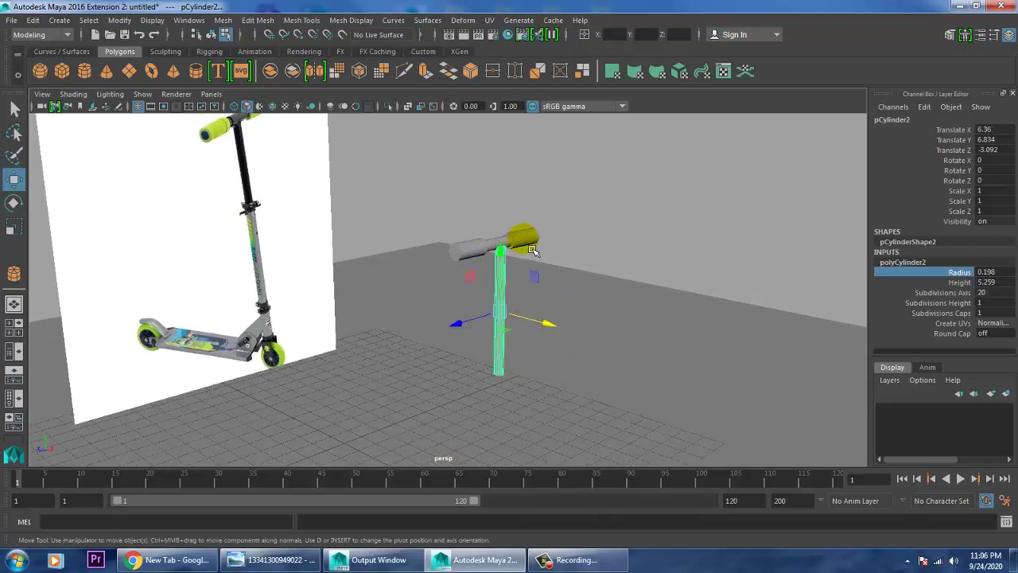
# Raise the handlebar and stem together until the handlebar is at about 12.02 in Y, then deselect them
pyautogui.moveTo(524, 244); pyautogui.dragTo(611, 115, button='right')
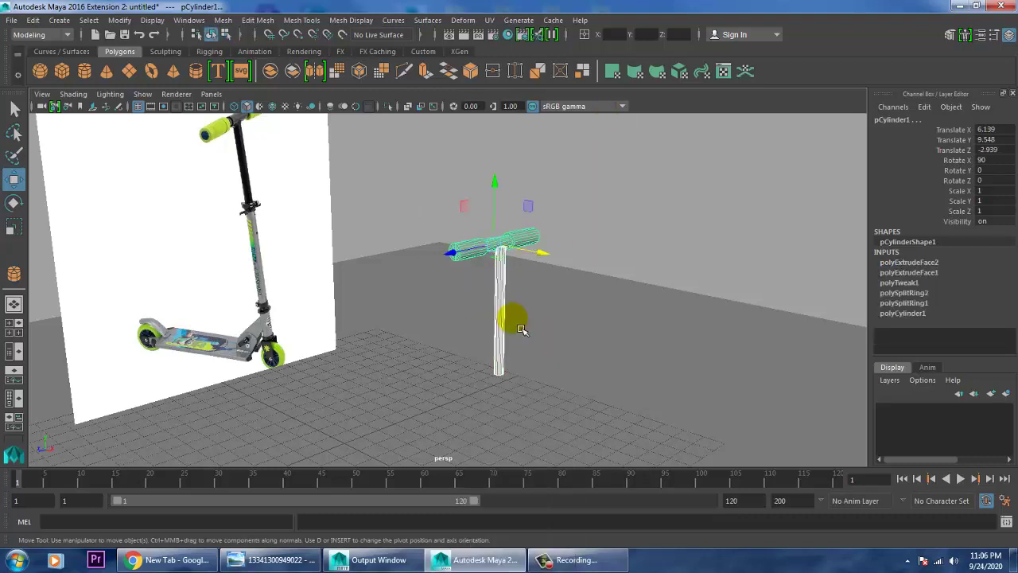
pyautogui.moveTo(505, 224); pyautogui.dragTo(502, 154)
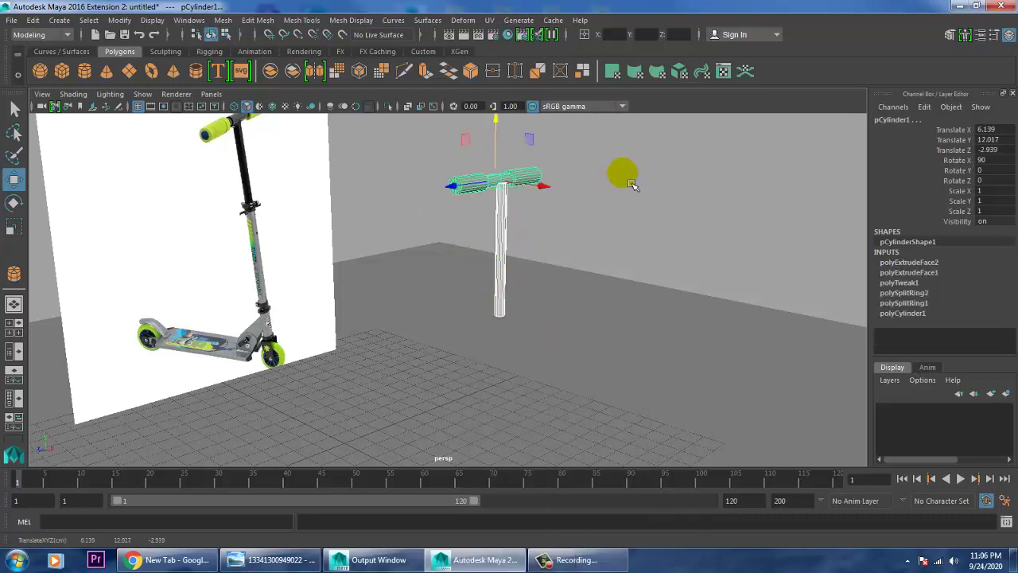
pyautogui.click(628, 181)
pyautogui.click(510, 222)
pyautogui.hotkey('ctrl', 'z')
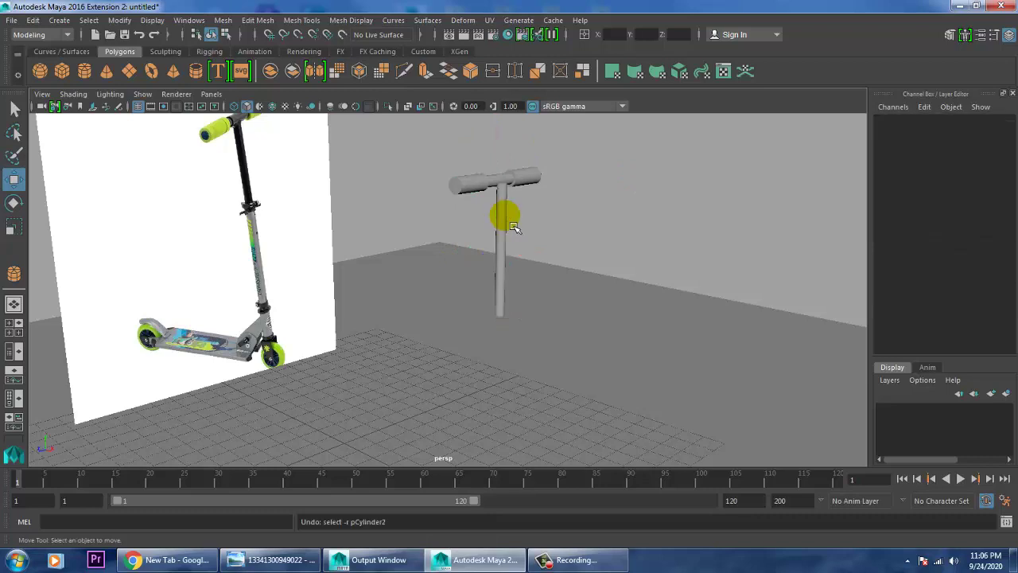
# Frame the stem cylinder and move it along X to about 6.19 to align it with the handlebar
pyautogui.press('a')
pyautogui.keyDown('alt'); pyautogui.moveTo(514, 241); pyautogui.dragTo(567, 256); pyautogui.keyUp('alt')
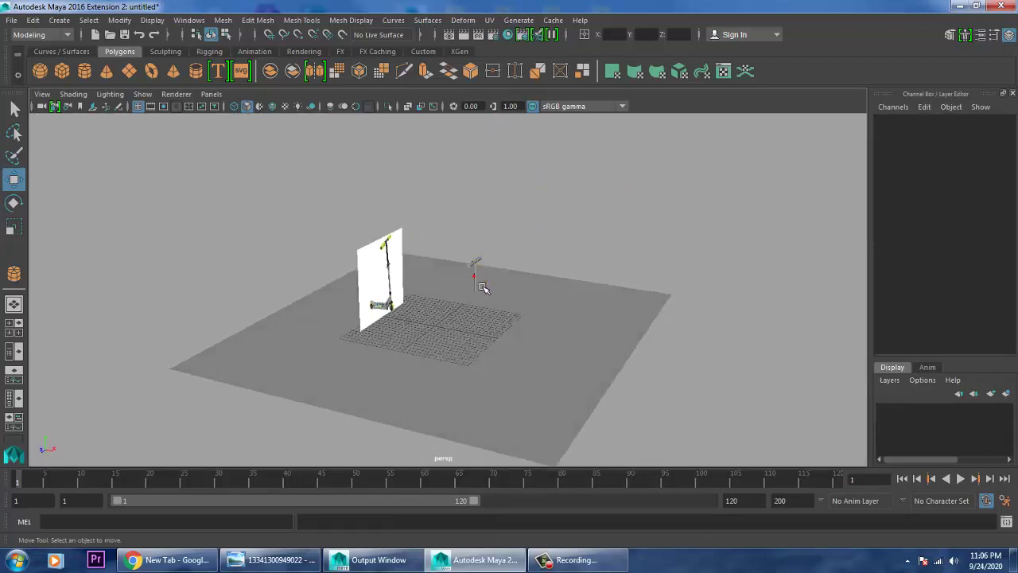
pyautogui.click(478, 274)
pyautogui.press('f')
pyautogui.keyDown('alt'); pyautogui.moveTo(506, 278); pyautogui.dragTo(519, 238); pyautogui.keyUp('alt')
pyautogui.moveTo(507, 296); pyautogui.dragTo(522, 248)
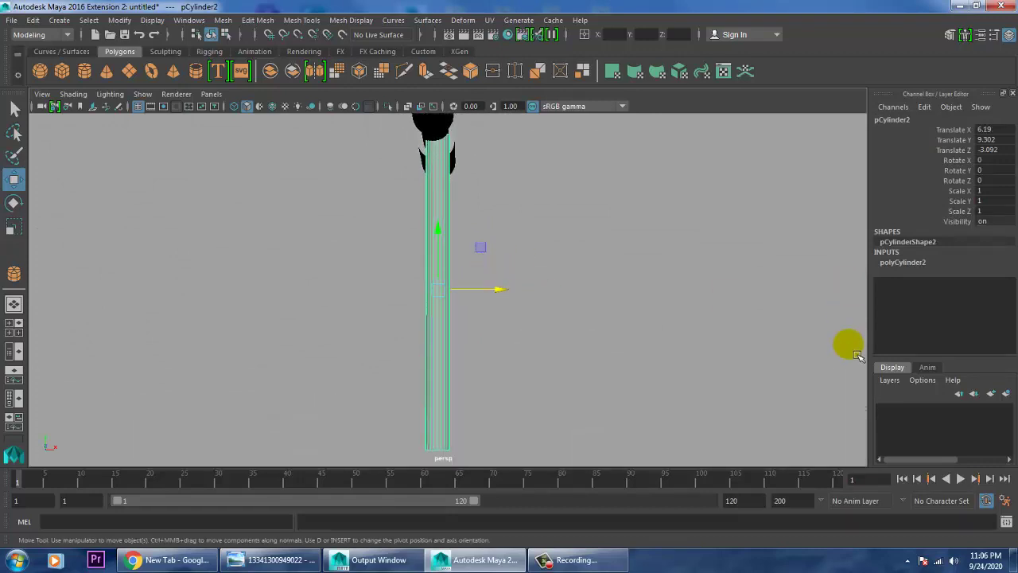
# Try radii of 0.08, 0.1 and 0.3 for the stem cylinder
pyautogui.click(902, 262)
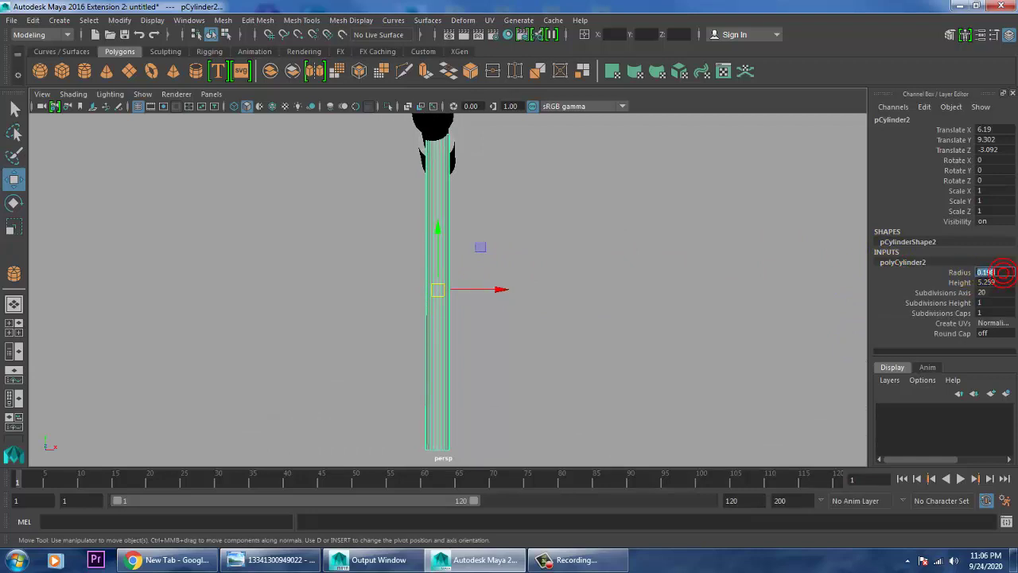
pyautogui.write('0.08')
pyautogui.press('Return')
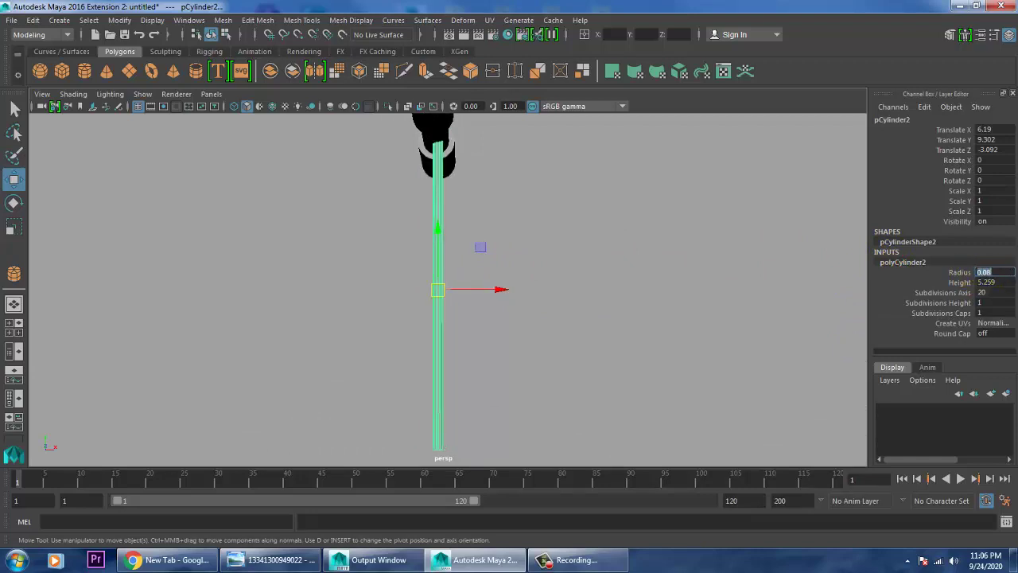
pyautogui.write('0.1')
pyautogui.press('Return')
pyautogui.write('0.')
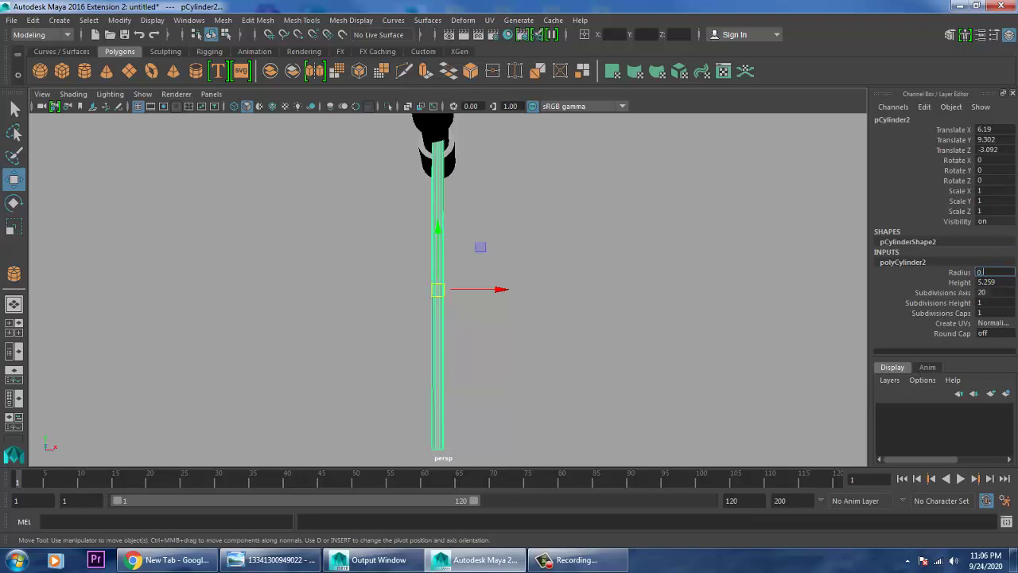
pyautogui.write('3')
pyautogui.press('Return')
# Set the stem cylinder's radius to 0.2
pyautogui.write('0')
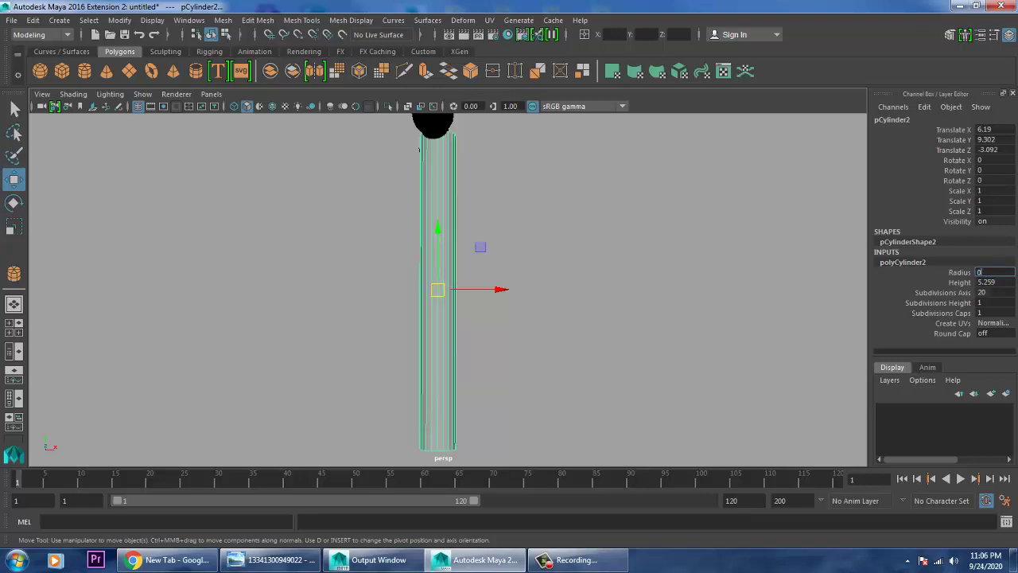
pyautogui.write('.2')
pyautogui.press('Return')
# Move the stem along X to about 6.12 to centre it under the handlebar, and check the joint closely
pyautogui.keyDown('alt'); pyautogui.moveTo(543, 254); pyautogui.dragTo(484, 308); pyautogui.keyUp('alt')
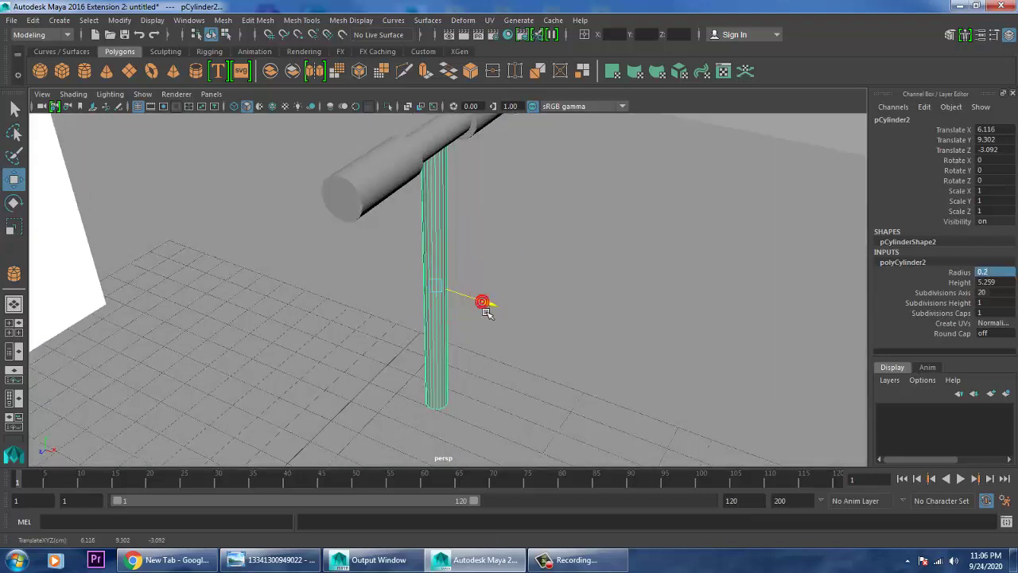
pyautogui.scroll(5, 488, 298)
pyautogui.keyDown('alt'); pyautogui.moveTo(445, 280); pyautogui.dragTo(533, 236); pyautogui.keyUp('alt')
pyautogui.scroll(3, 534, 237)
pyautogui.scroll(-7, 532, 236)
pyautogui.keyDown('alt'); pyautogui.moveTo(526, 230); pyautogui.dragTo(547, 295, button='middle'); pyautogui.keyUp('alt')
pyautogui.keyDown('alt'); pyautogui.moveTo(545, 295); pyautogui.dragTo(385, 308); pyautogui.keyUp('alt')
# Select the stem's bottom ring of vertices and raise it along Y to shorten the upper tube
pyautogui.moveTo(446, 278); pyautogui.dragTo(319, 199, button='right')
pyautogui.scroll(-5, 441, 304)
pyautogui.moveTo(438, 350); pyautogui.dragTo(456, 329)
pyautogui.keyDown('alt'); pyautogui.moveTo(465, 364); pyautogui.dragTo(479, 311, button='middle'); pyautogui.keyUp('alt')
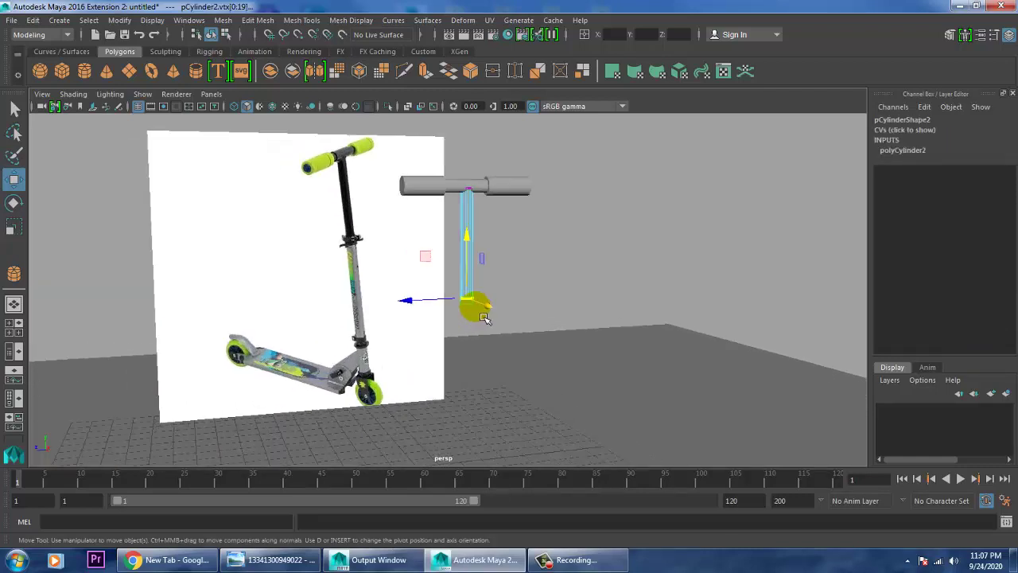
# Insert an edge loop around the stem just above its bottom end
pyautogui.scroll(5, 483, 316)
pyautogui.click(304, 19)
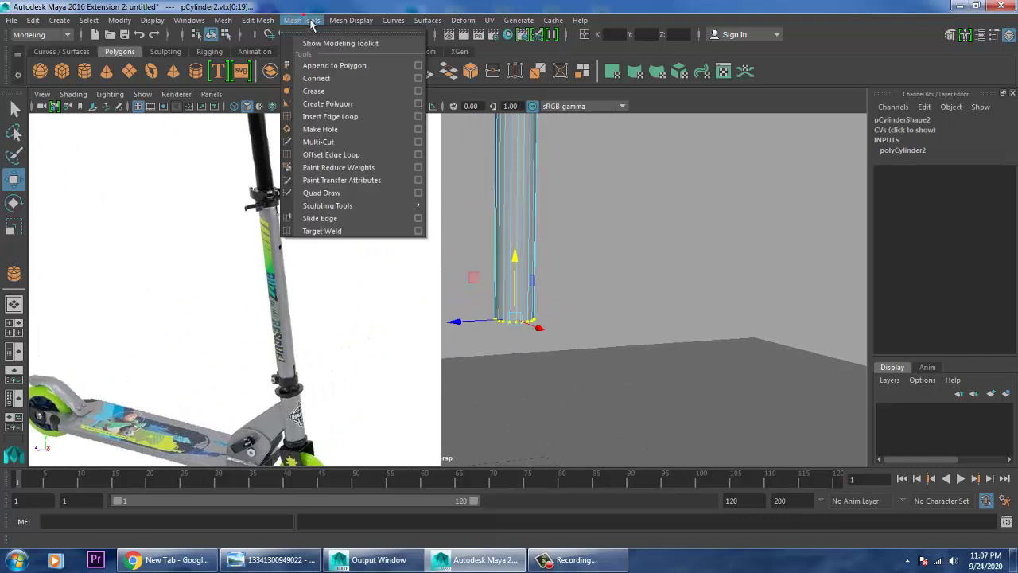
pyautogui.click(348, 117)
pyautogui.moveTo(524, 296); pyautogui.dragTo(529, 310)
pyautogui.press('w')
# Select the narrow band of faces at the stem's bottom end and extrude it outward with Thickness to form a collar
pyautogui.moveTo(525, 194); pyautogui.dragTo(534, 235, button='right')
pyautogui.keyDown('alt'); pyautogui.moveTo(607, 330); pyautogui.dragTo(577, 325); pyautogui.keyUp('alt')
pyautogui.keyDown('alt'); pyautogui.moveTo(593, 292); pyautogui.dragTo(606, 330); pyautogui.keyUp('alt')
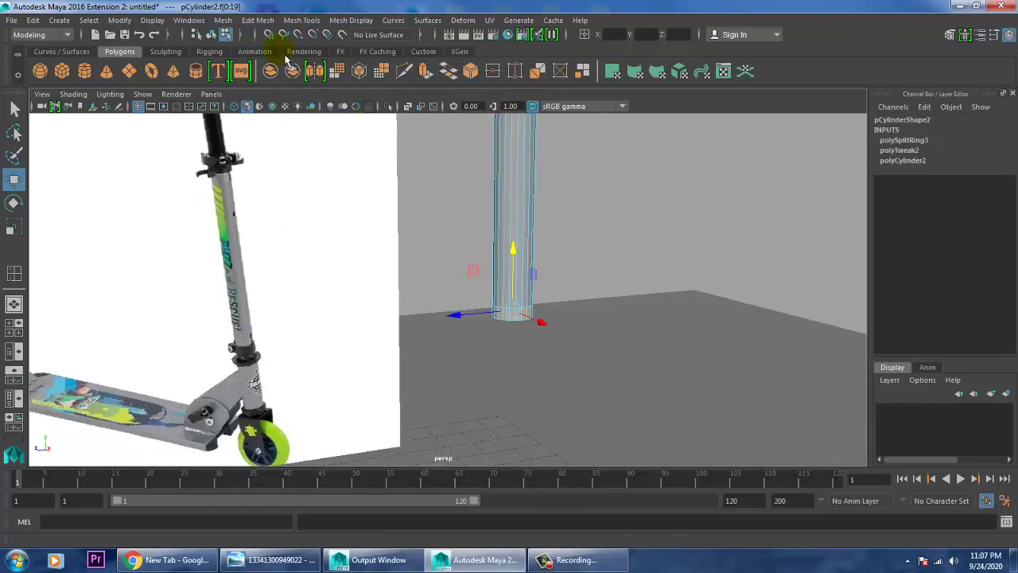
pyautogui.click(260, 21)
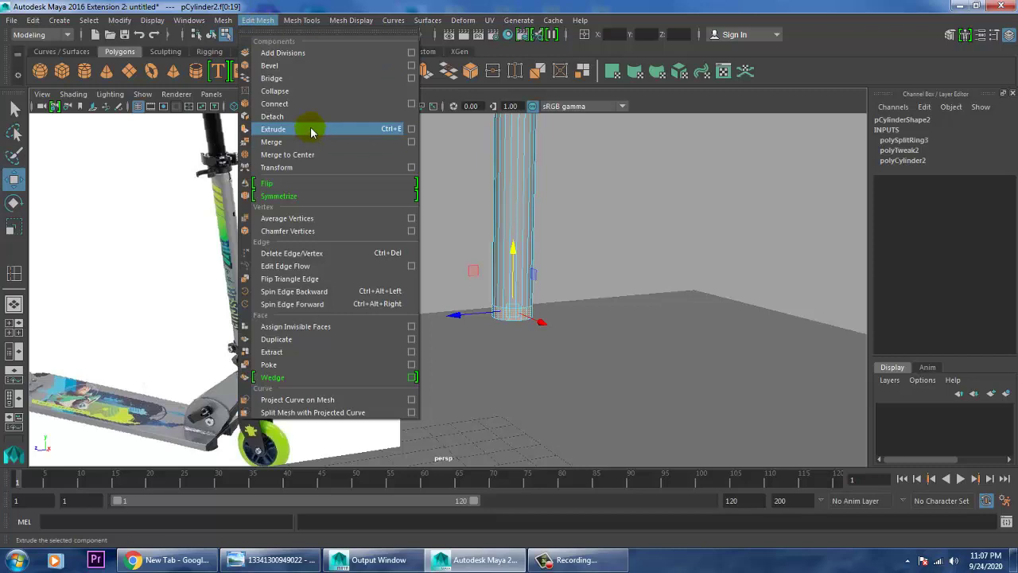
pyautogui.click(311, 132)
pyautogui.moveTo(746, 305); pyautogui.dragTo(748, 305)
pyautogui.press('w')
# Select the collar's bottom cap faces, extrude them and pull them down to about 6.68 in Y as a wider lower tube
pyautogui.keyDown('alt'); pyautogui.moveTo(666, 301); pyautogui.dragTo(634, 292); pyautogui.keyUp('alt')
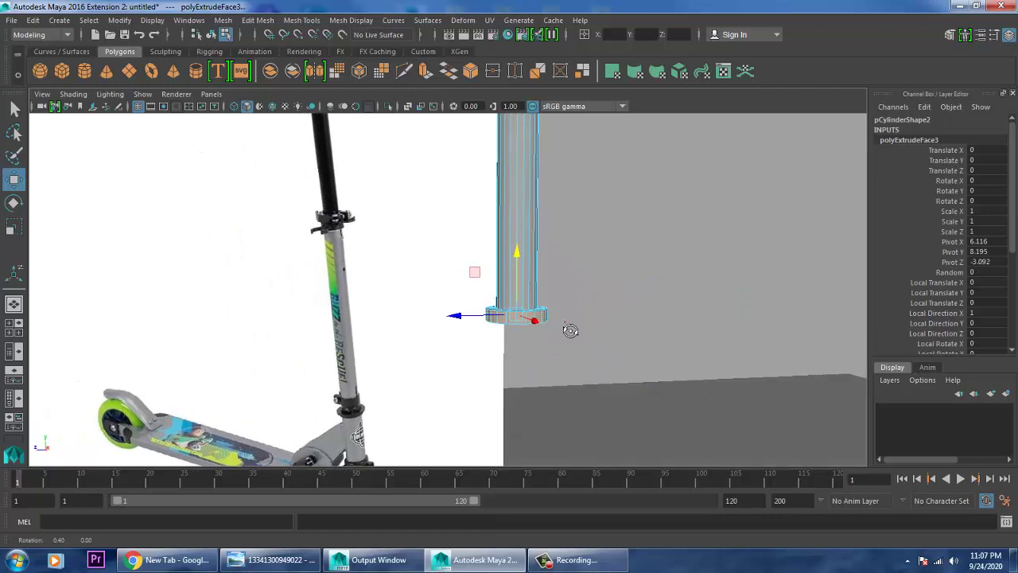
pyautogui.keyDown('alt'); pyautogui.moveTo(570, 332); pyautogui.dragTo(546, 336); pyautogui.keyUp('alt')
pyautogui.keyDown('alt'); pyautogui.moveTo(478, 354); pyautogui.dragTo(543, 338); pyautogui.keyUp('alt')
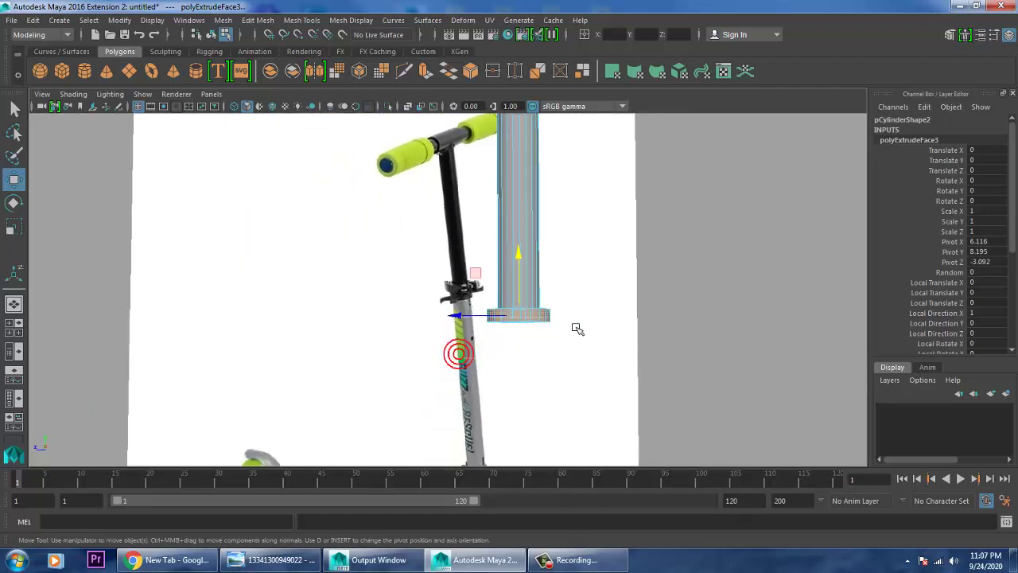
pyautogui.hotkey('ctrl', 'z')
pyautogui.keyDown('ctrl'); pyautogui.moveTo(638, 310); pyautogui.dragTo(638, 311); pyautogui.keyUp('ctrl')
pyautogui.keyDown('alt'); pyautogui.moveTo(550, 305); pyautogui.dragTo(595, 335); pyautogui.keyUp('alt')
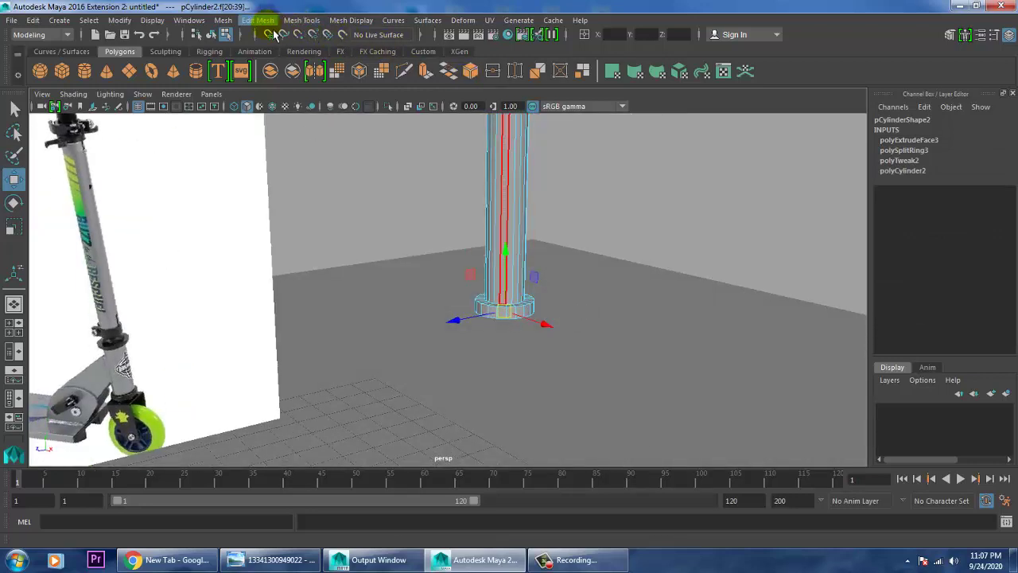
pyautogui.click(258, 20)
pyautogui.click(301, 131)
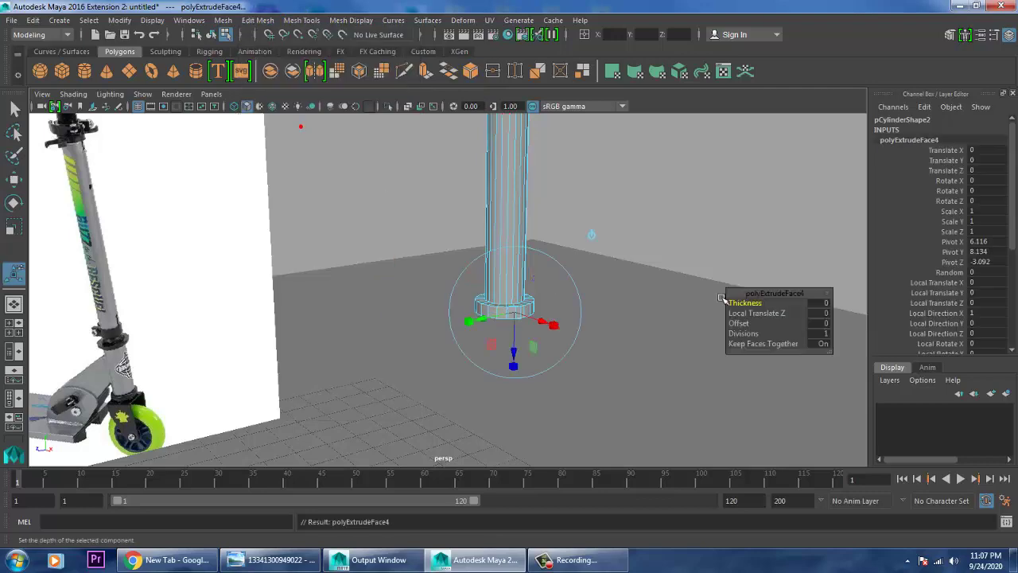
pyautogui.press('w')
pyautogui.moveTo(507, 259); pyautogui.dragTo(537, 462)
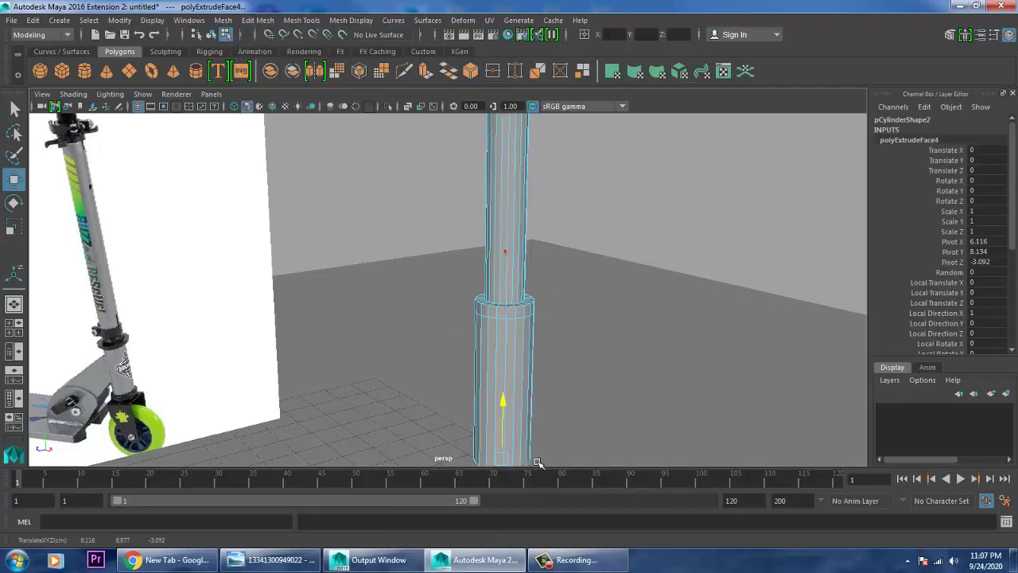
# Pull the lower tube's bottom faces further down in Y, comparing the tube's length with the reference scooter
pyautogui.scroll(5, 590, 369)
pyautogui.scroll(-12, 587, 371)
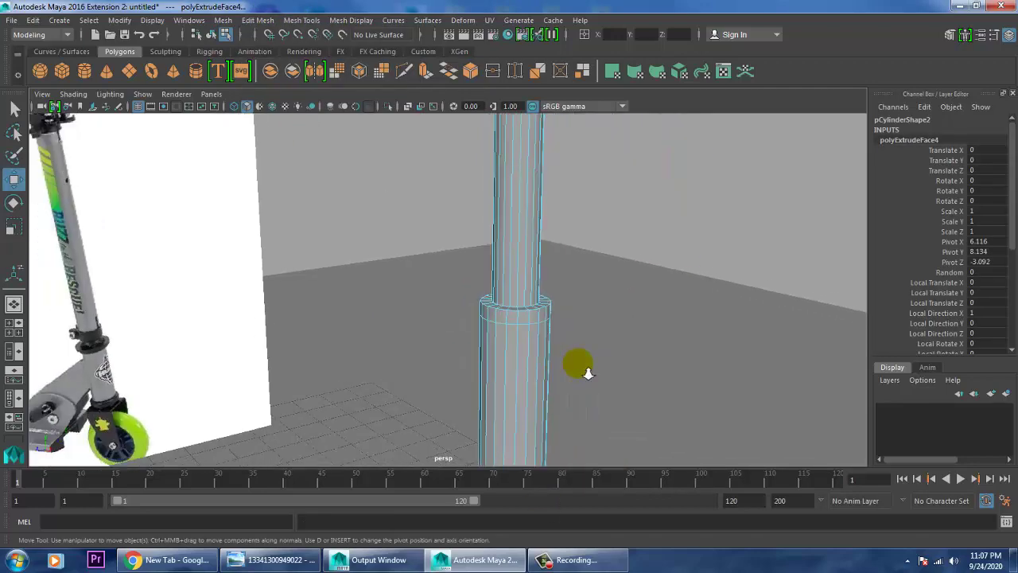
pyautogui.keyDown('alt'); pyautogui.moveTo(559, 372); pyautogui.dragTo(564, 368); pyautogui.keyUp('alt')
pyautogui.moveTo(480, 327); pyautogui.dragTo(470, 327)
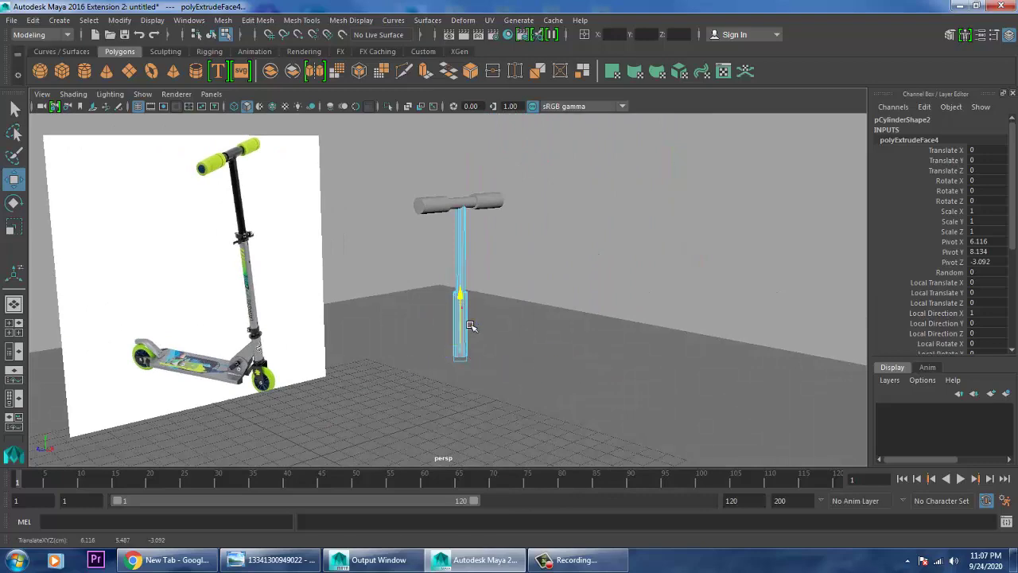
pyautogui.scroll(5, 282, 394)
pyautogui.keyDown('alt'); pyautogui.moveTo(575, 354); pyautogui.dragTo(634, 292, button='middle'); pyautogui.keyUp('alt')
pyautogui.scroll(5, 184, 309)
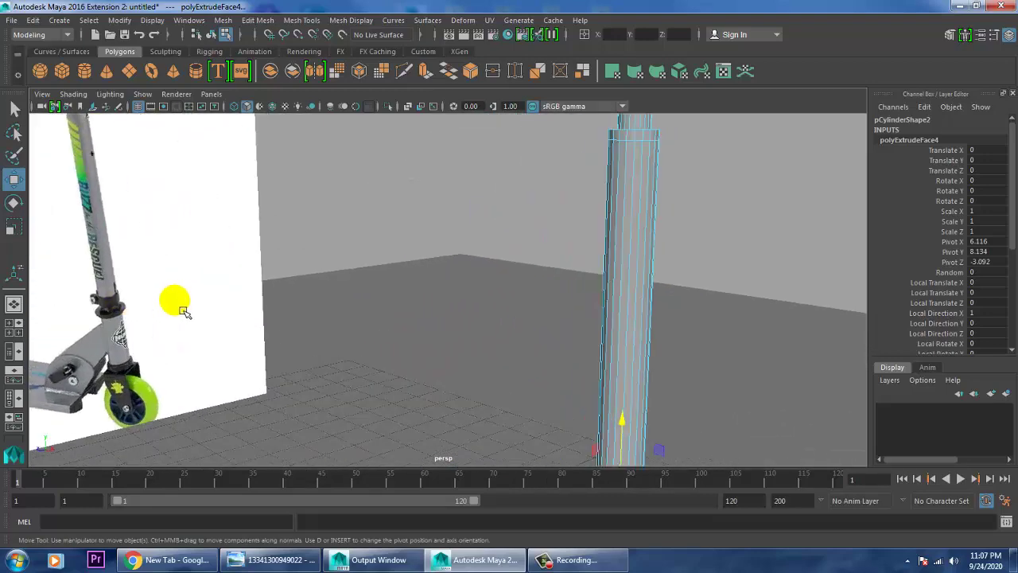
pyautogui.keyDown('alt'); pyautogui.moveTo(627, 358); pyautogui.dragTo(588, 222, button='middle'); pyautogui.keyUp('alt')
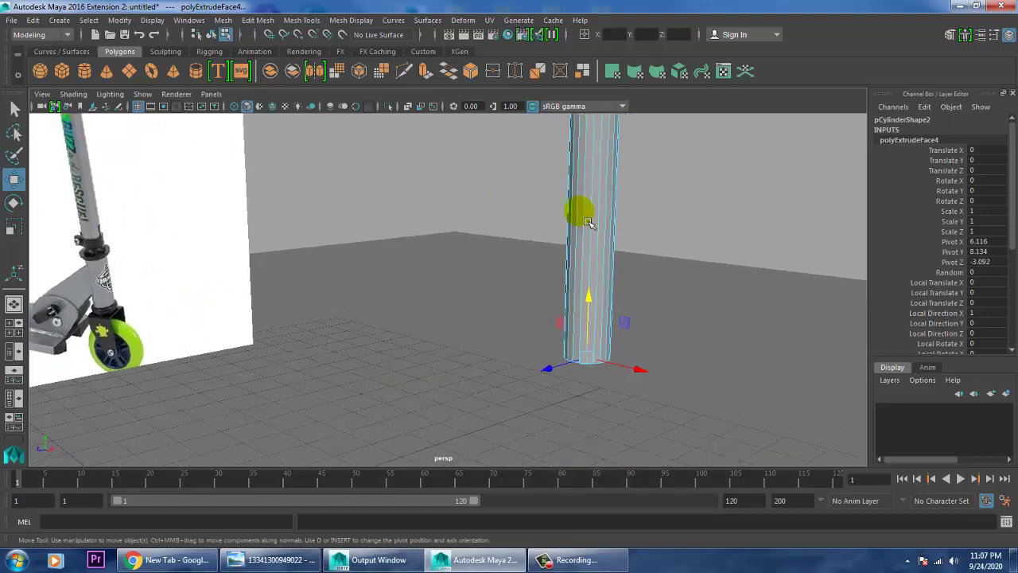
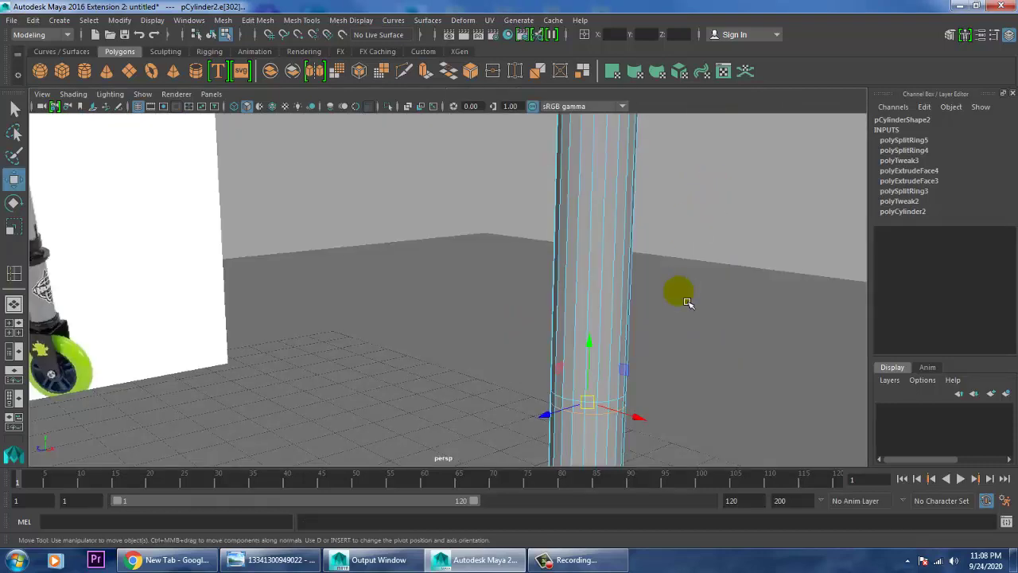
# In the front view, select the thin band of faces between the two edge loops near the lower tube's end
pyautogui.press('space')
pyautogui.press('space')
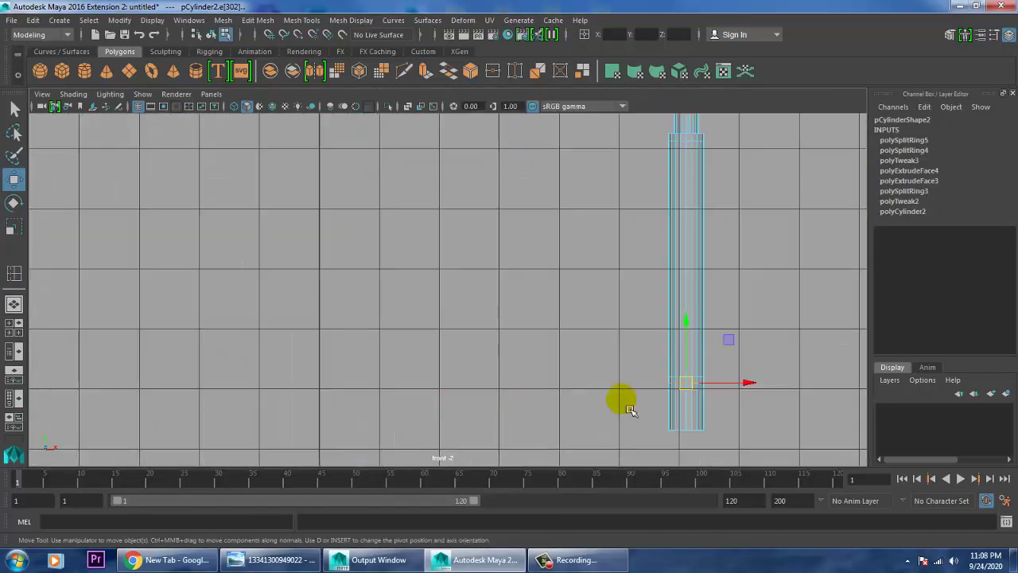
pyautogui.keyDown('alt'); pyautogui.moveTo(702, 401); pyautogui.dragTo(536, 339, button='middle'); pyautogui.keyUp('alt')
pyautogui.scroll(-4, 557, 341)
pyautogui.scroll(7, 541, 341)
pyautogui.keyDown('alt'); pyautogui.moveTo(445, 283); pyautogui.dragTo(306, 233, button='middle'); pyautogui.keyUp('alt')
pyautogui.scroll(2, 445, 294)
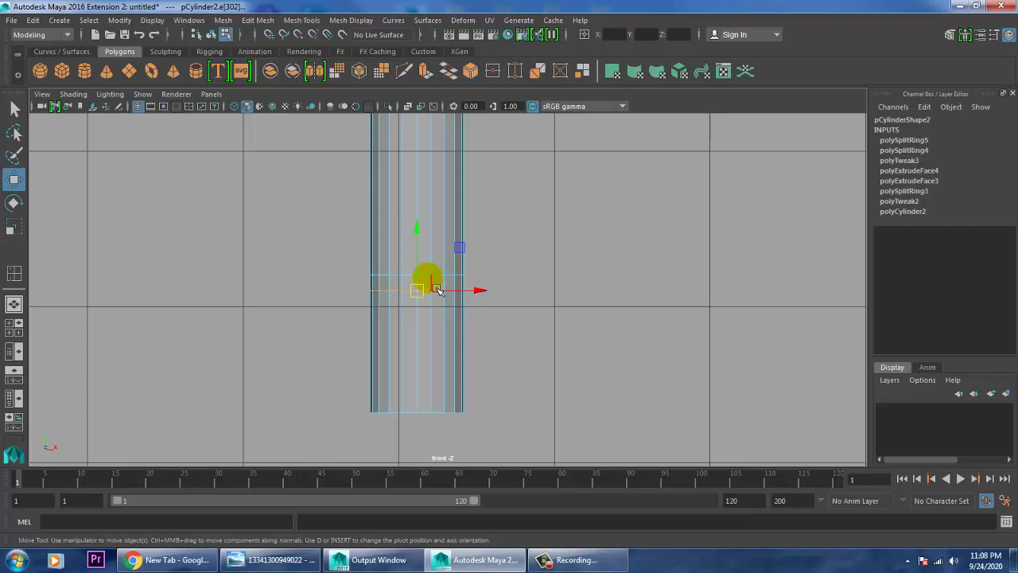
pyautogui.moveTo(431, 286); pyautogui.dragTo(425, 234, button='right')
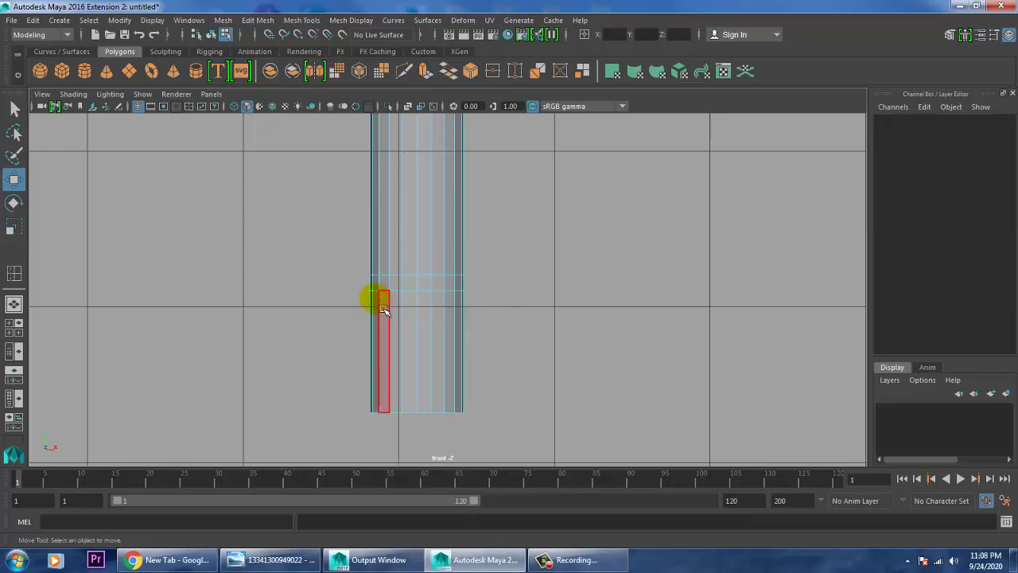
pyautogui.moveTo(527, 281); pyautogui.dragTo(529, 284)
pyautogui.press('space')
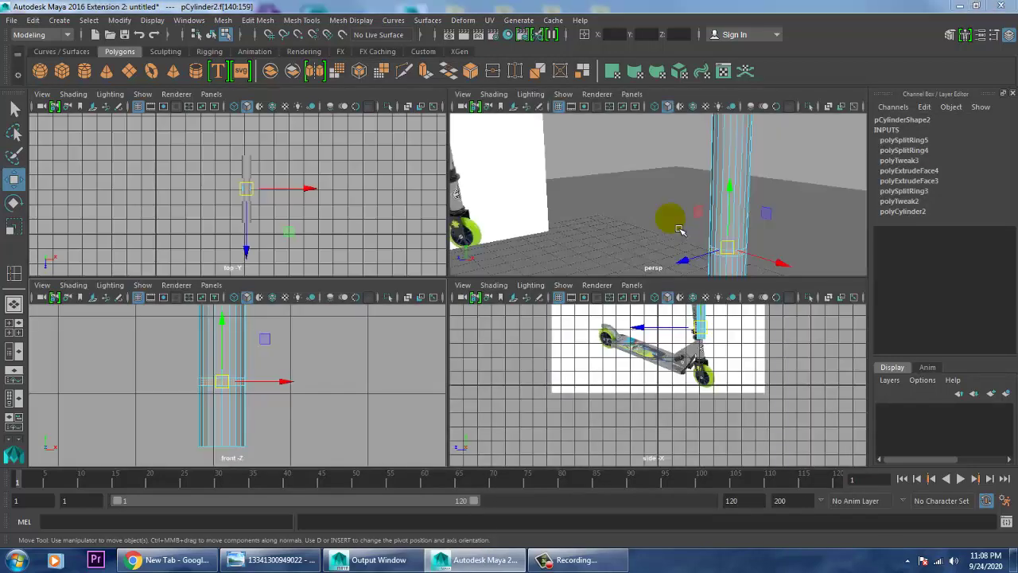
pyautogui.press('space')
pyautogui.keyDown('alt'); pyautogui.moveTo(659, 278); pyautogui.dragTo(632, 247, button='middle'); pyautogui.keyUp('alt')
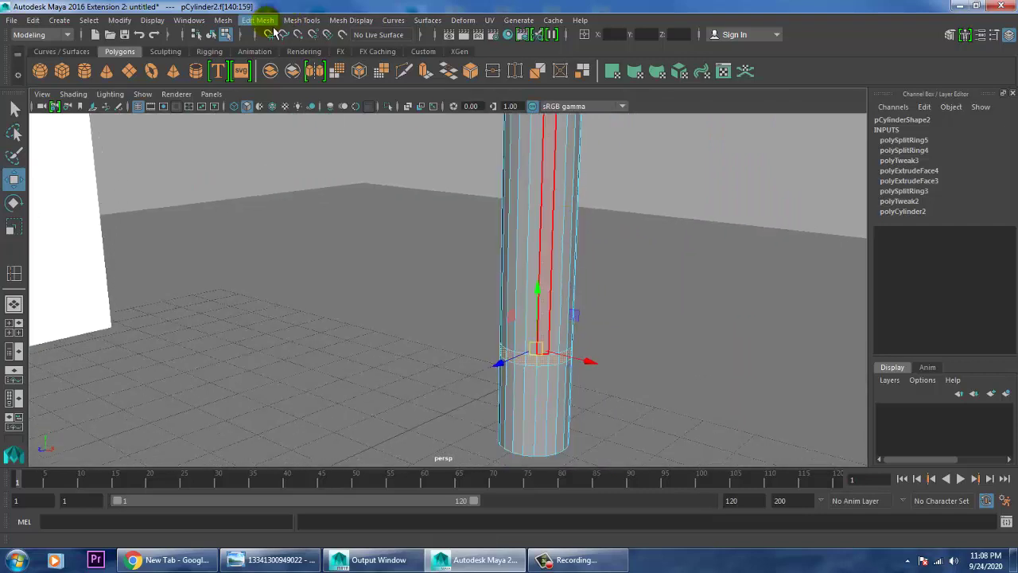
# Extrude the selected band outward with Thickness as a lower collar and scale its rim down along Y
pyautogui.click(262, 20)
pyautogui.click(318, 131)
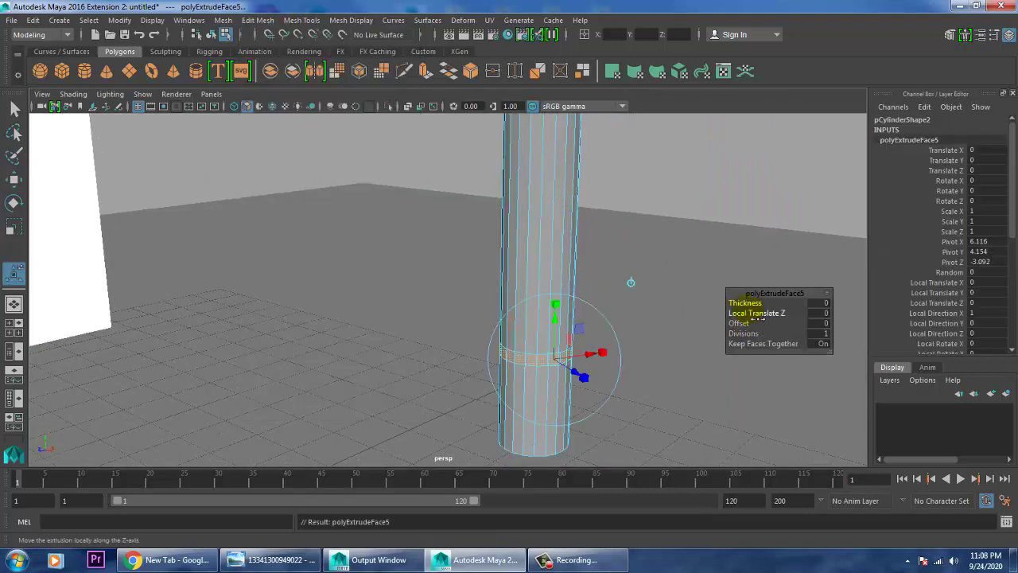
pyautogui.moveTo(750, 306); pyautogui.dragTo(758, 314)
pyautogui.press('w')
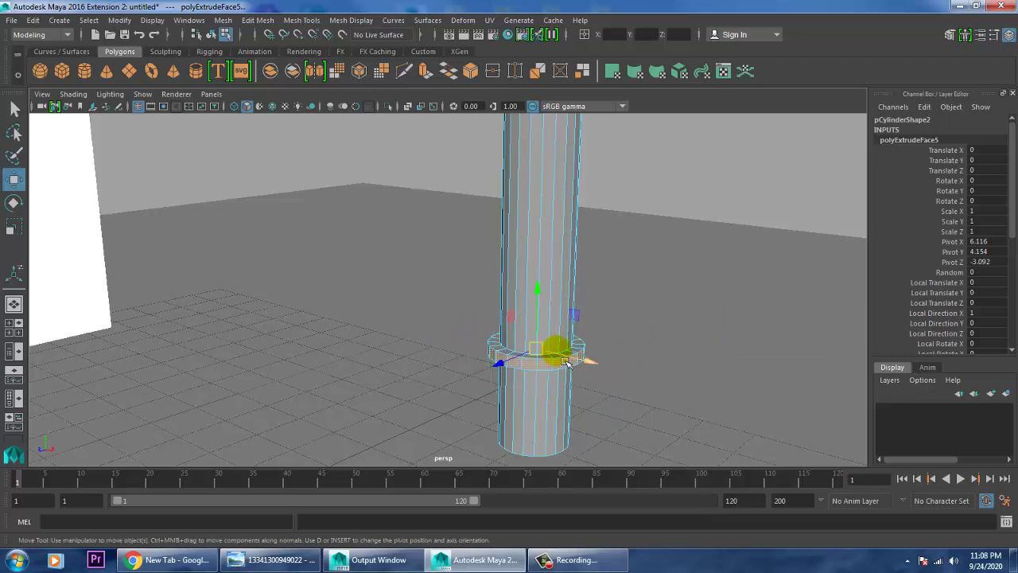
pyautogui.press('r')
pyautogui.moveTo(542, 298); pyautogui.dragTo(555, 321)
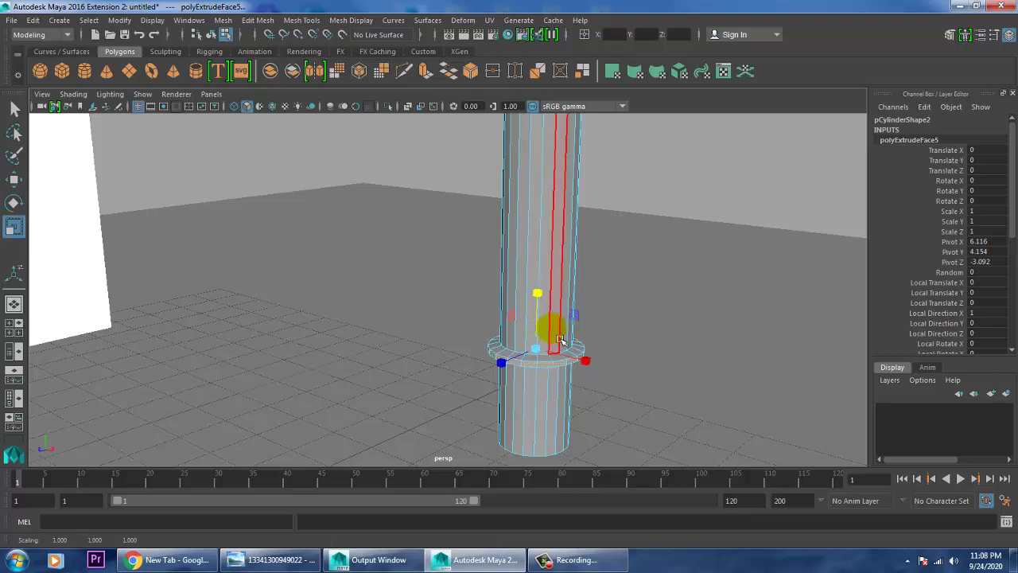
# Select the lower collar's vertices and raise them along Y to about 4.95
pyautogui.scroll(3, 560, 345)
pyautogui.scroll(-9, 537, 358)
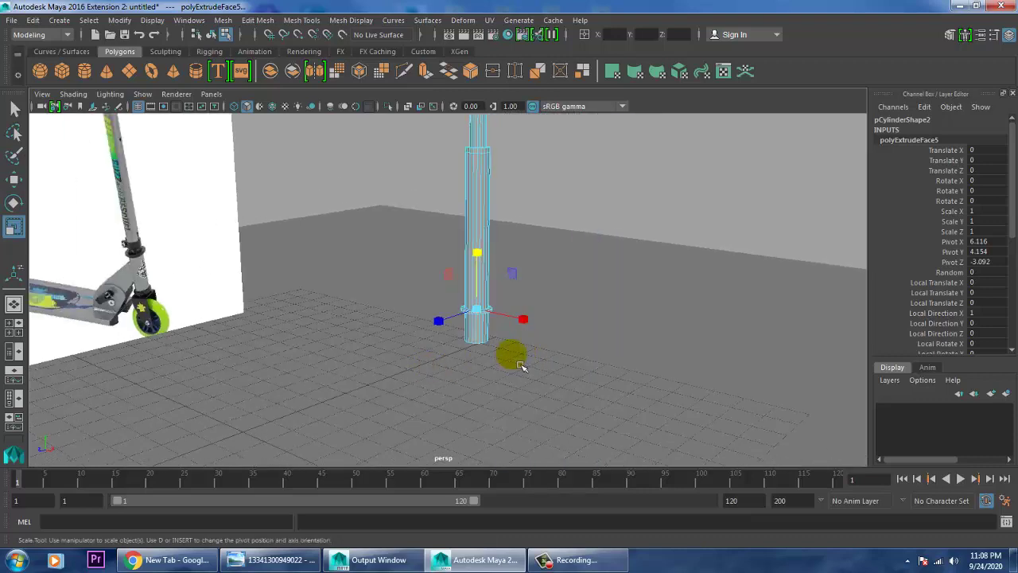
pyautogui.keyDown('alt'); pyautogui.moveTo(521, 366); pyautogui.dragTo(670, 327); pyautogui.keyUp('alt')
pyautogui.moveTo(476, 194); pyautogui.dragTo(477, 226, button='right')
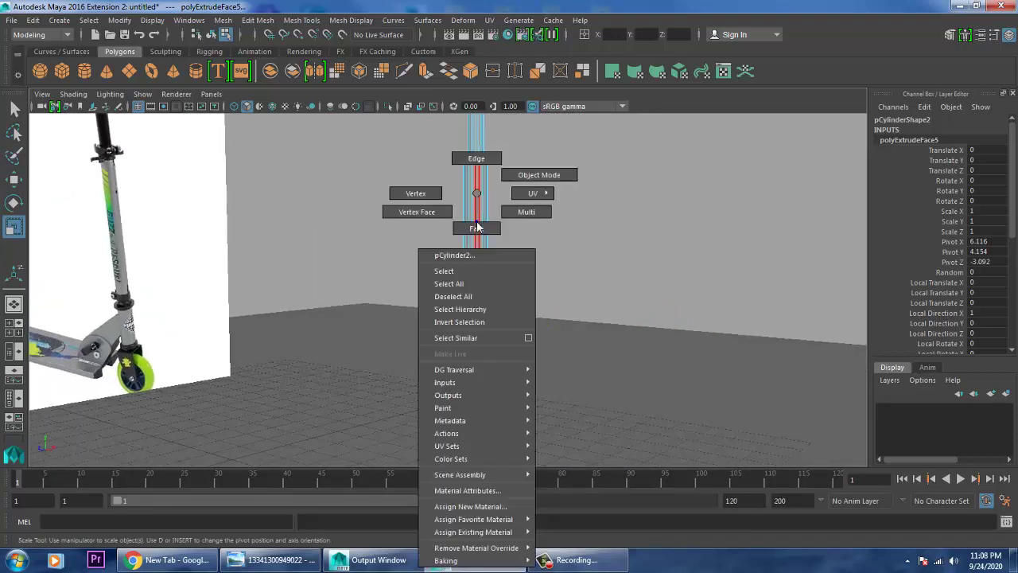
pyautogui.moveTo(389, 188); pyautogui.dragTo(388, 189, button='right')
pyautogui.moveTo(582, 343); pyautogui.dragTo(580, 341)
pyautogui.press('w')
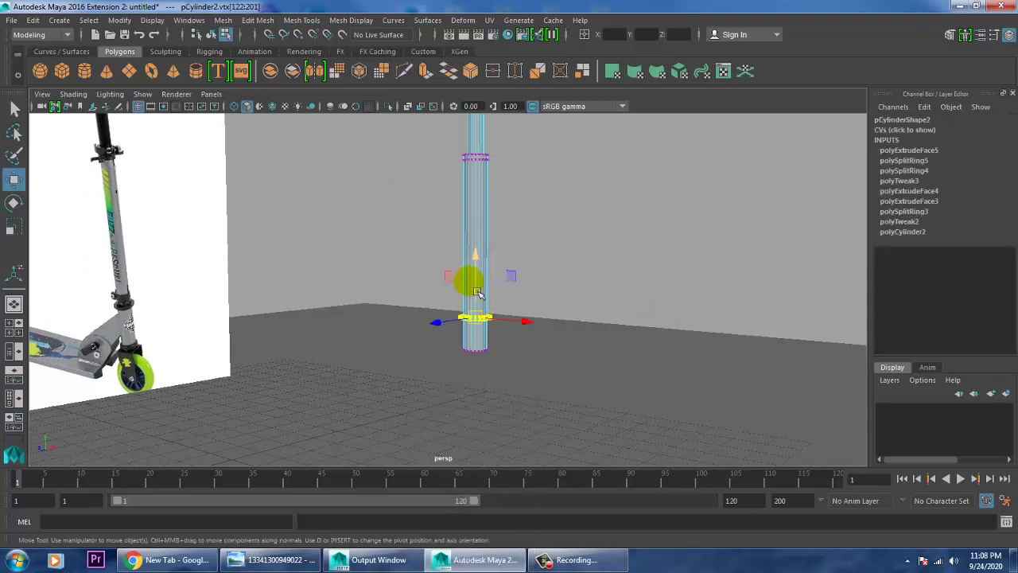
pyautogui.moveTo(482, 284); pyautogui.dragTo(482, 264)
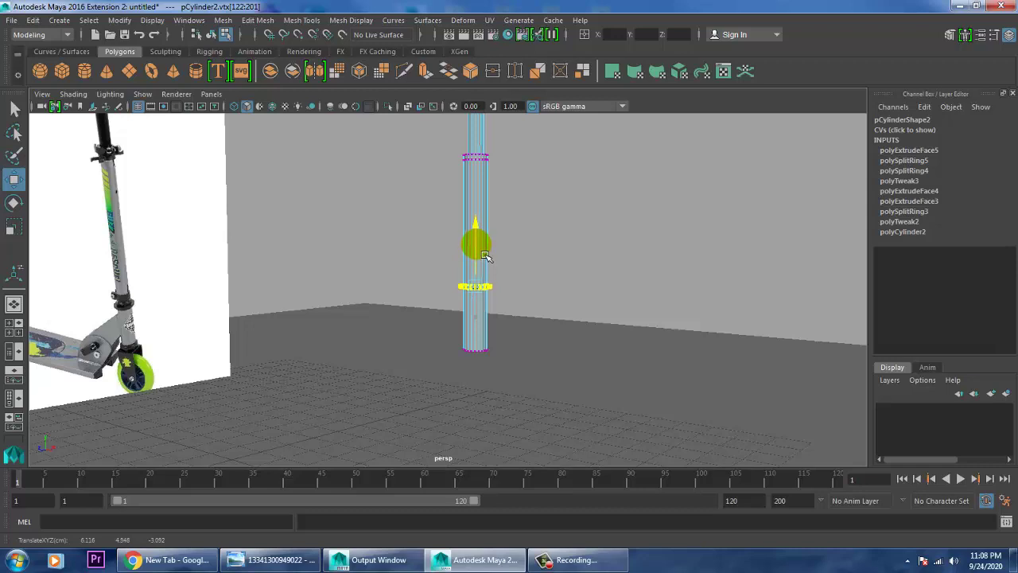
# Select all stem vertices from the upper collar to the top end and raise them along Y to about 11.04
pyautogui.keyDown('alt'); pyautogui.moveTo(622, 254); pyautogui.dragTo(645, 407, button='middle'); pyautogui.keyUp('alt')
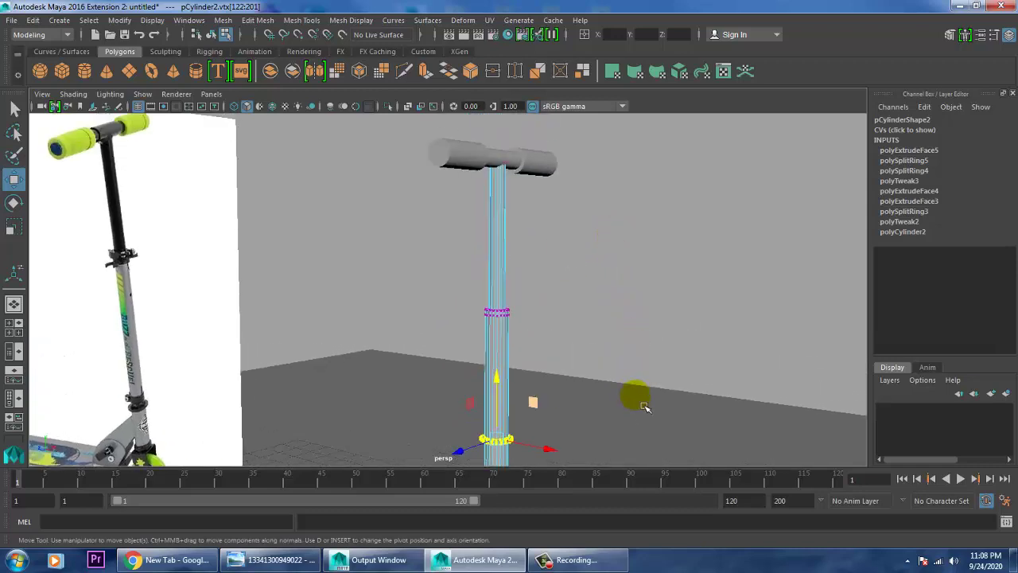
pyautogui.moveTo(621, 343); pyautogui.dragTo(619, 342)
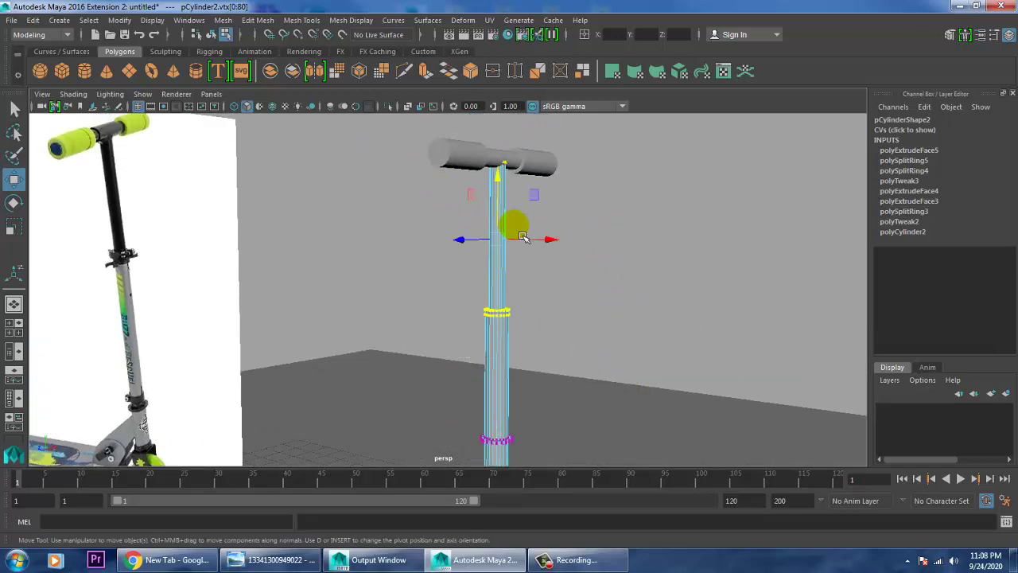
pyautogui.moveTo(504, 205); pyautogui.dragTo(503, 162)
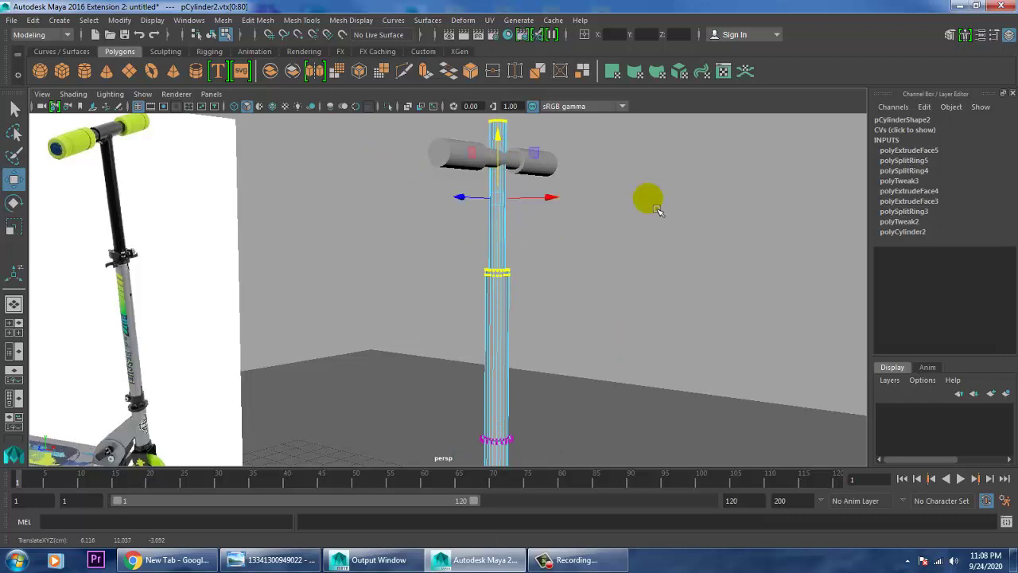
# Return the stem to object mode and raise the handlebar along Y to about 12.77 so it sits on the stem's top
pyautogui.moveTo(509, 144); pyautogui.dragTo(566, 113, button='right')
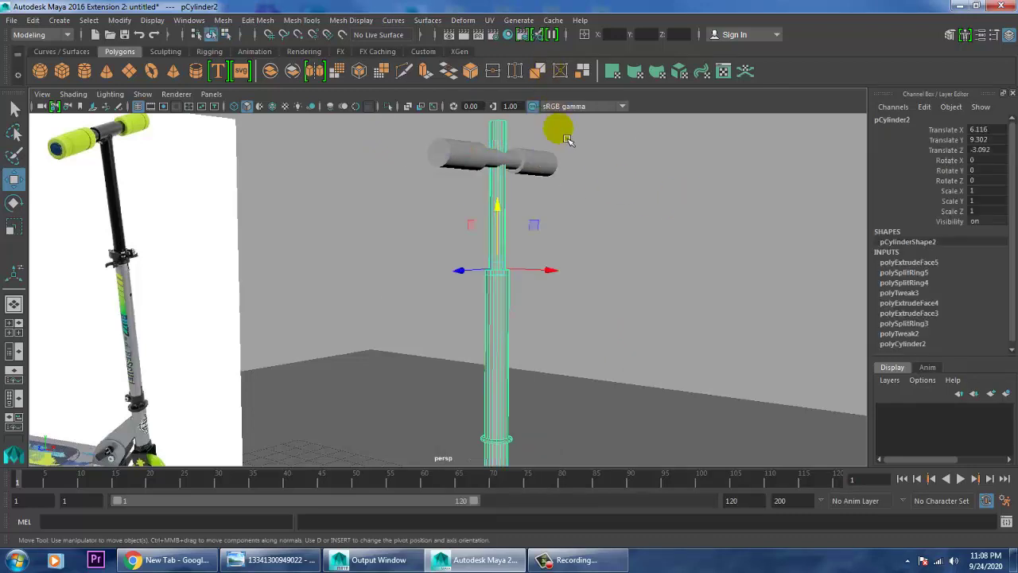
pyautogui.click(525, 162)
pyautogui.keyDown('alt'); pyautogui.moveTo(584, 189); pyautogui.dragTo(595, 275, button='middle'); pyautogui.keyUp('alt')
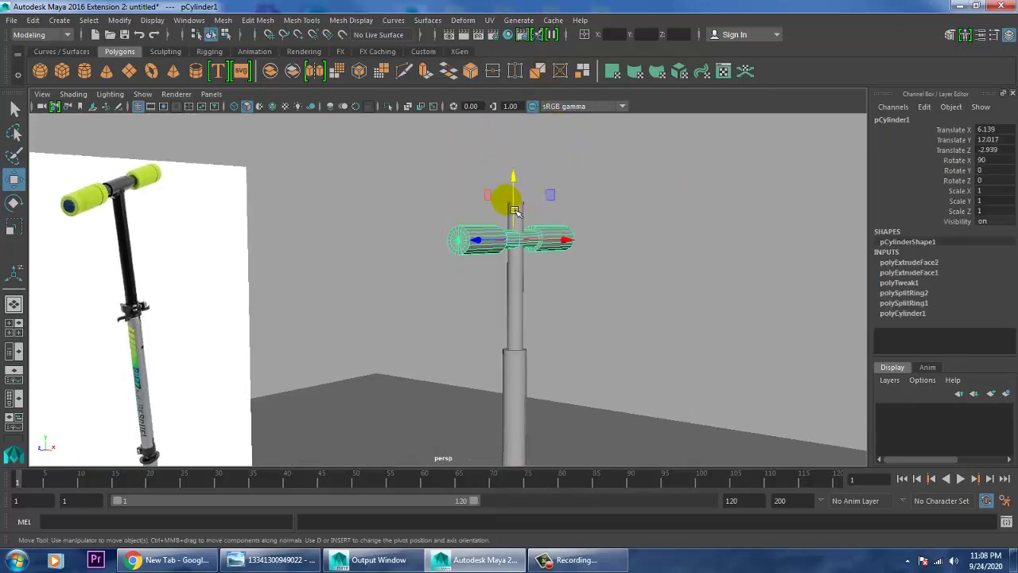
pyautogui.moveTo(516, 188); pyautogui.dragTo(529, 157)
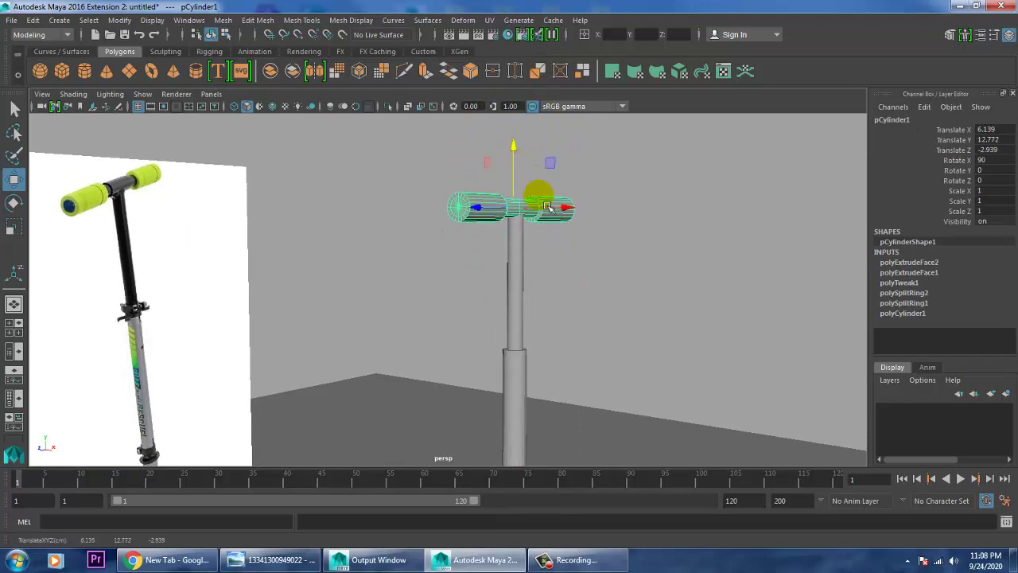
pyautogui.scroll(3, 606, 394)
pyautogui.scroll(-3, 556, 331)
pyautogui.keyDown('alt'); pyautogui.moveTo(571, 394); pyautogui.dragTo(582, 286, button='middle'); pyautogui.keyUp('alt')
# Save the scene to the Desktop as a Maya Binary file named "sc ooter"
pyautogui.hotkey('ctrl', 's')
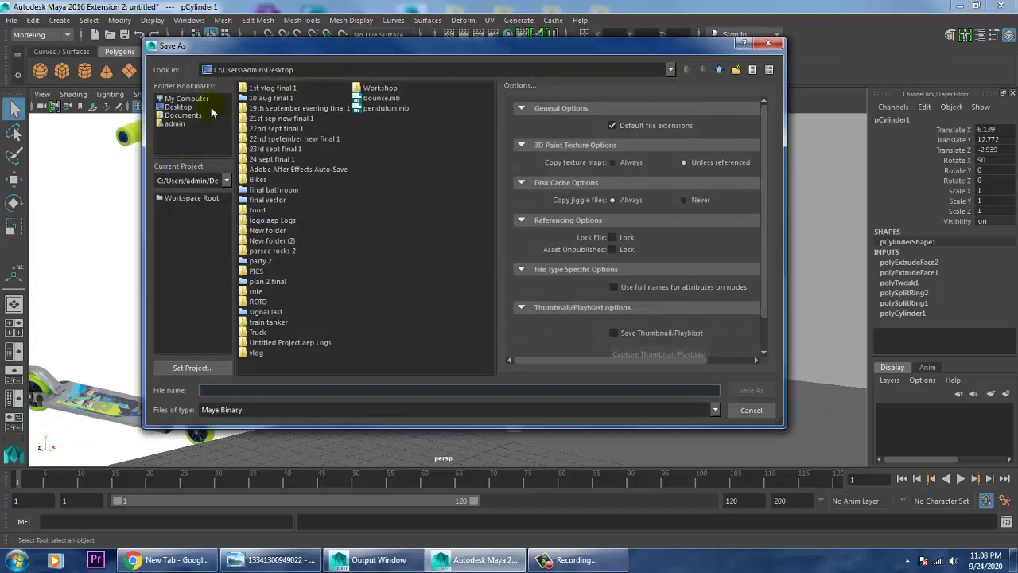
pyautogui.click(178, 106)
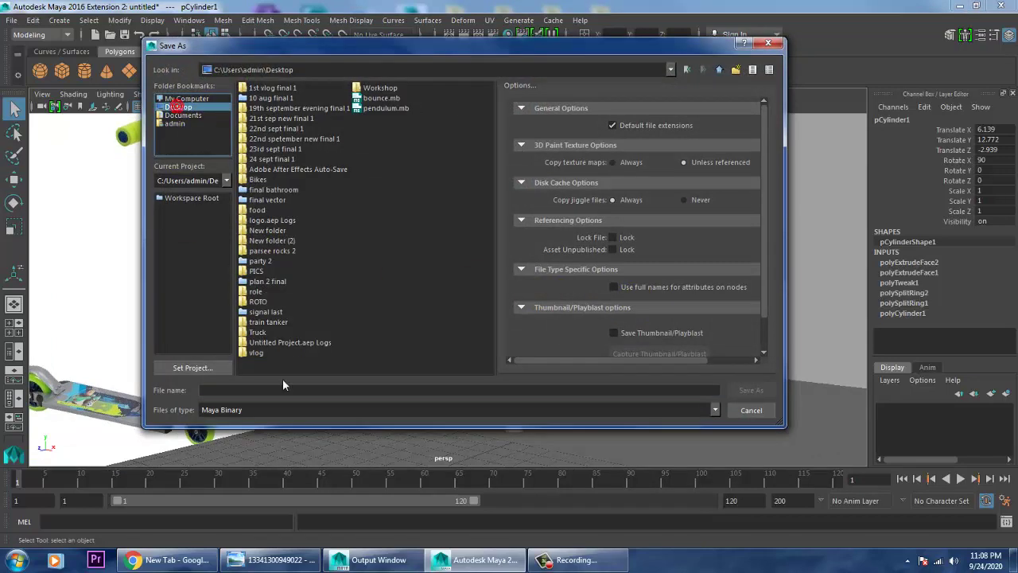
pyautogui.click(249, 390)
pyautogui.write('sc')
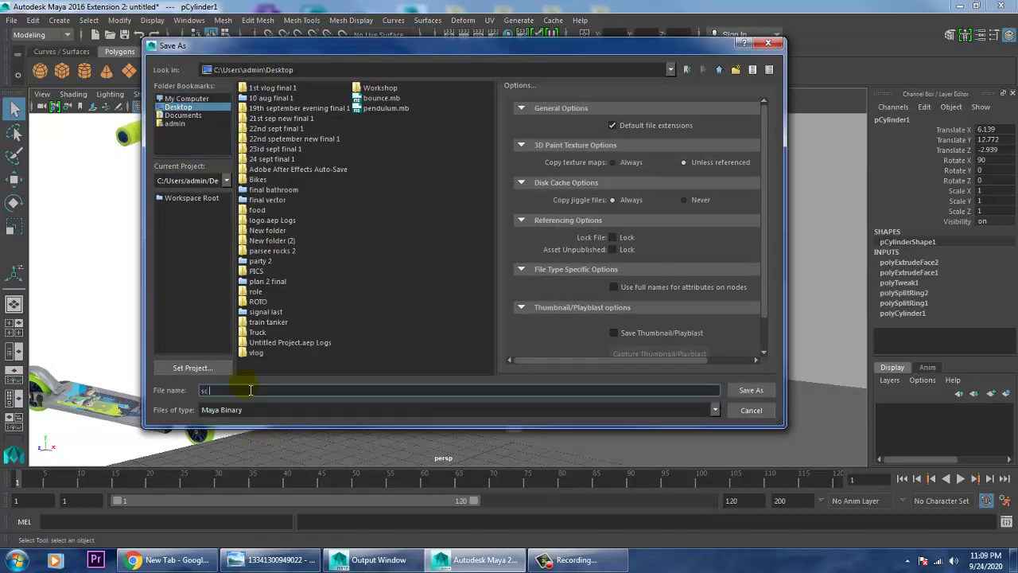
pyautogui.write(' ooter')
pyautogui.press('Return')
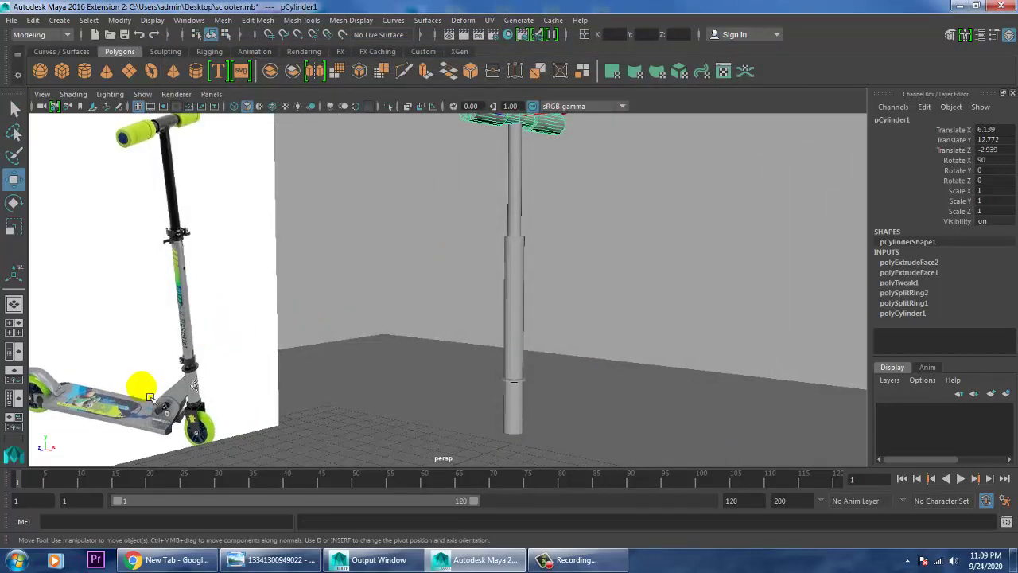
pyautogui.scroll(4, 164, 407)
pyautogui.keyDown('alt'); pyautogui.moveTo(168, 393); pyautogui.dragTo(304, 274, button='middle'); pyautogui.keyUp('alt')
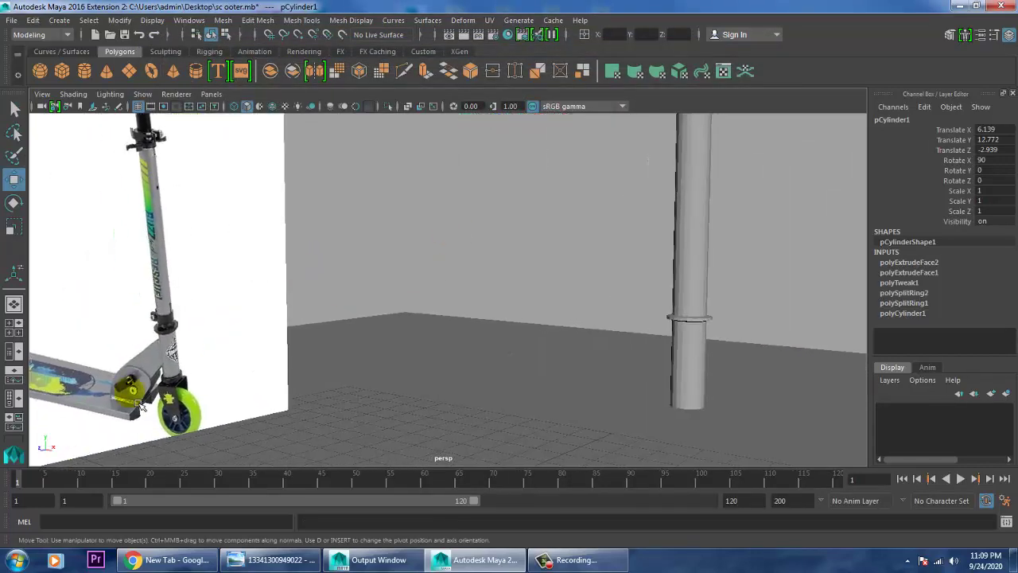
pyautogui.scroll(-3, 159, 399)
pyautogui.scroll(4, 158, 407)
pyautogui.keyDown('alt'); pyautogui.moveTo(209, 374); pyautogui.dragTo(302, 315, button='middle'); pyautogui.keyUp('alt')
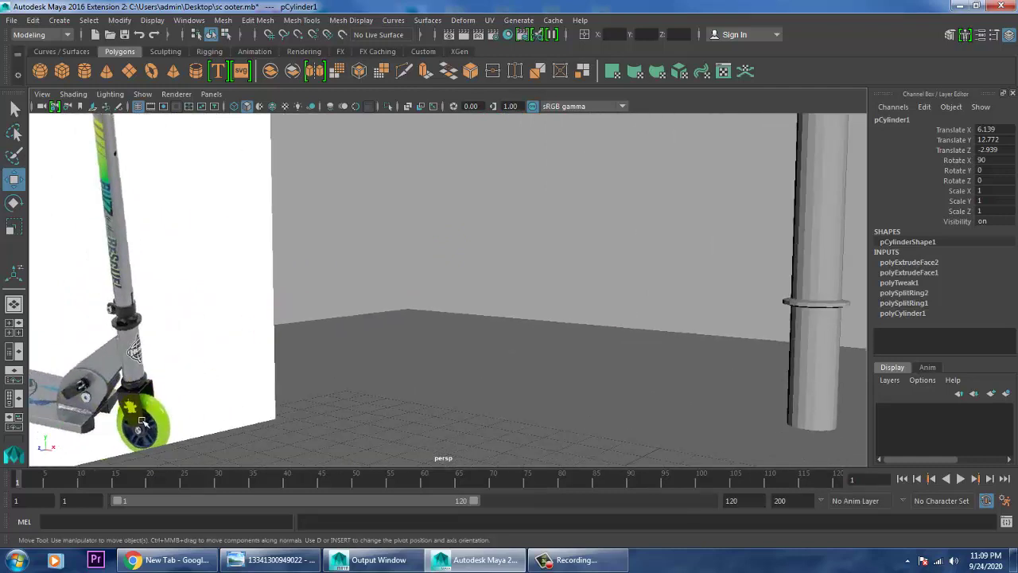
pyautogui.keyDown('alt'); pyautogui.moveTo(631, 328); pyautogui.dragTo(518, 300, button='middle'); pyautogui.keyUp('alt')
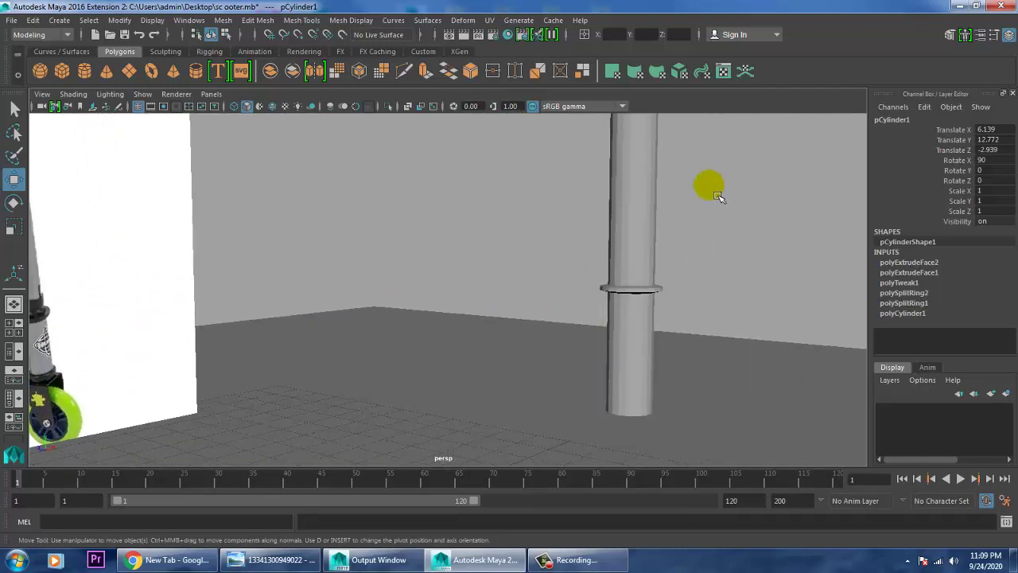
pyautogui.click(66, 74)
pyautogui.press('space')
pyautogui.press('space')
pyautogui.press('space')
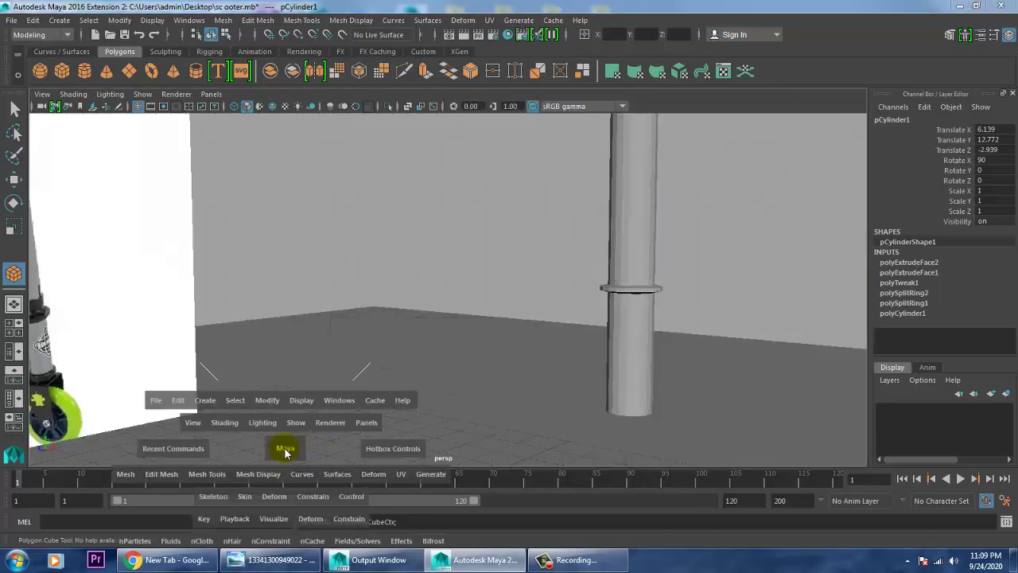
pyautogui.press('space')
pyautogui.keyDown('alt'); pyautogui.moveTo(457, 318); pyautogui.dragTo(449, 225, button='middle'); pyautogui.keyUp('alt')
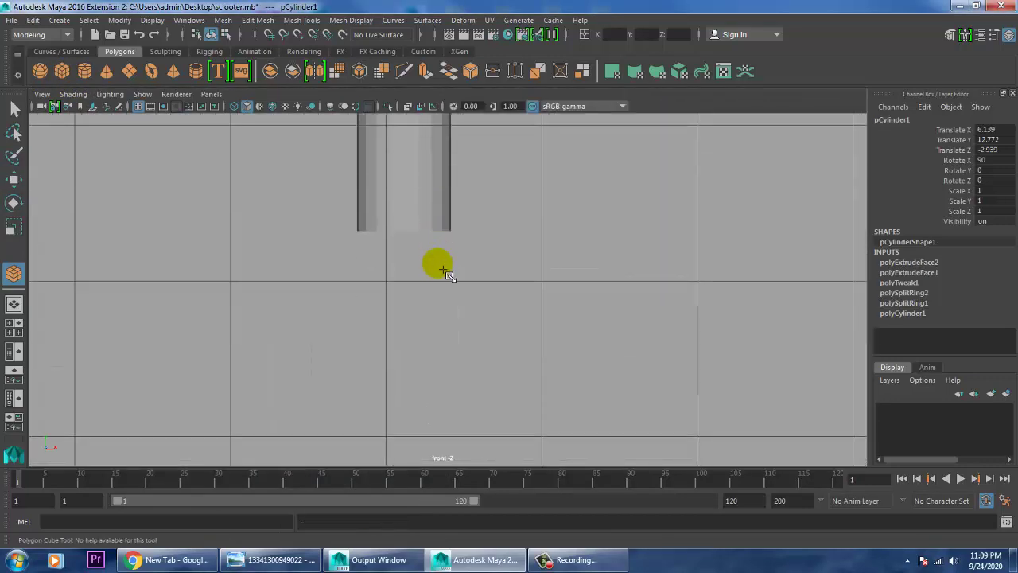
pyautogui.moveTo(351, 205); pyautogui.dragTo(459, 374)
pyautogui.press('w')
pyautogui.press('space')
pyautogui.press('space')
pyautogui.keyDown('alt'); pyautogui.moveTo(646, 327); pyautogui.dragTo(577, 343); pyautogui.keyUp('alt')
pyautogui.keyDown('alt'); pyautogui.moveTo(677, 375); pyautogui.dragTo(659, 286, button='middle'); pyautogui.keyUp('alt')
pyautogui.click(961, 273)
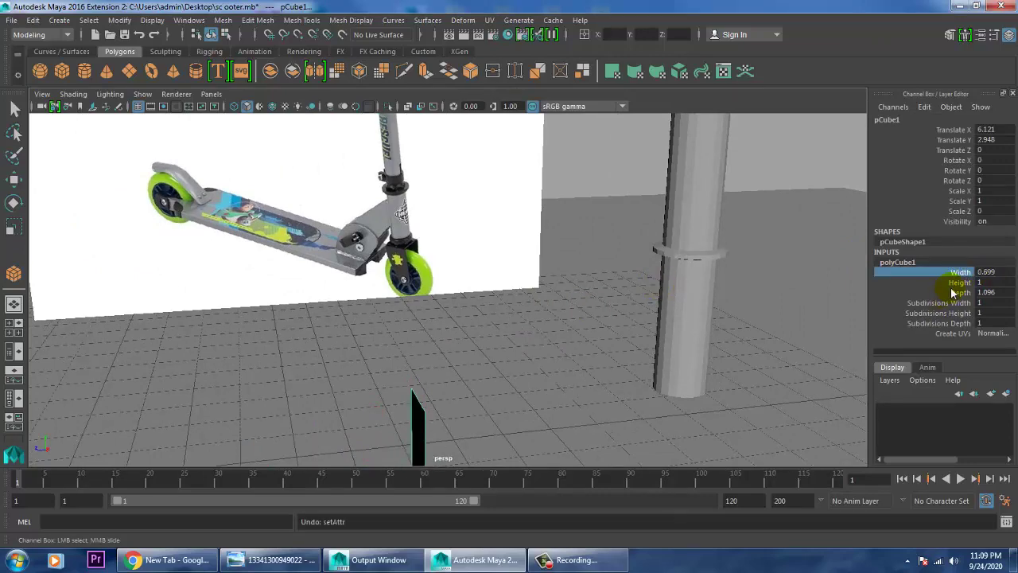
pyautogui.click(952, 284)
pyautogui.moveTo(601, 307); pyautogui.dragTo(613, 307, button='middle')
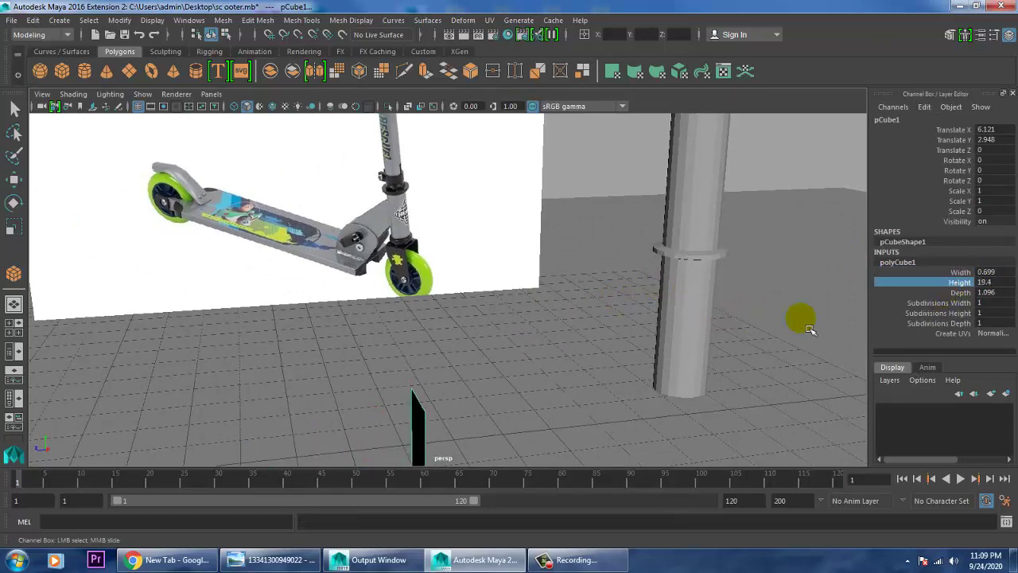
pyautogui.press('Delete')
# Draw a polygon cube in the front view under the stem's lower end, about 0.78 wide, 0.25 high and 1.06 deep
pyautogui.press('space')
pyautogui.press('space')
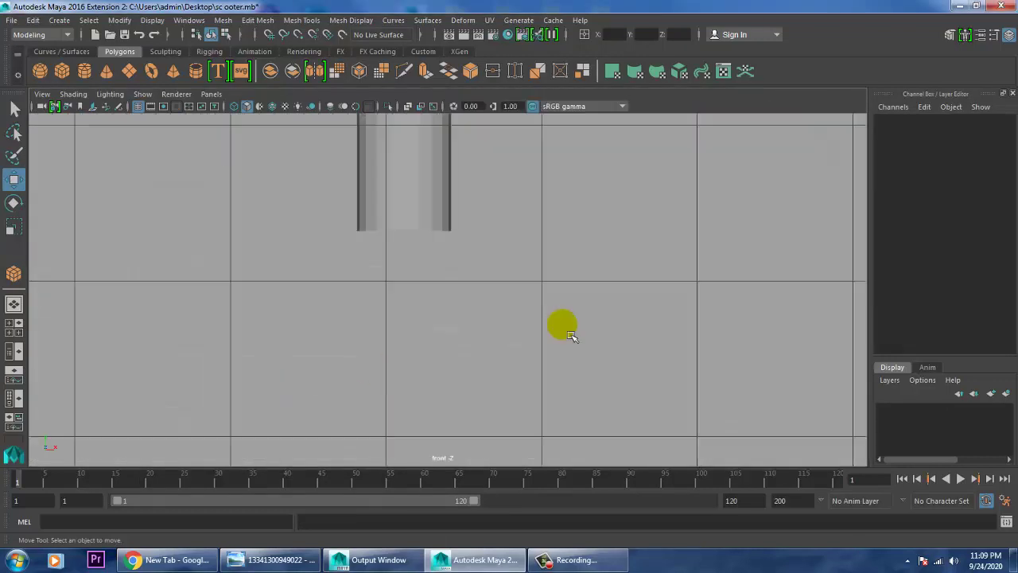
pyautogui.click(64, 72)
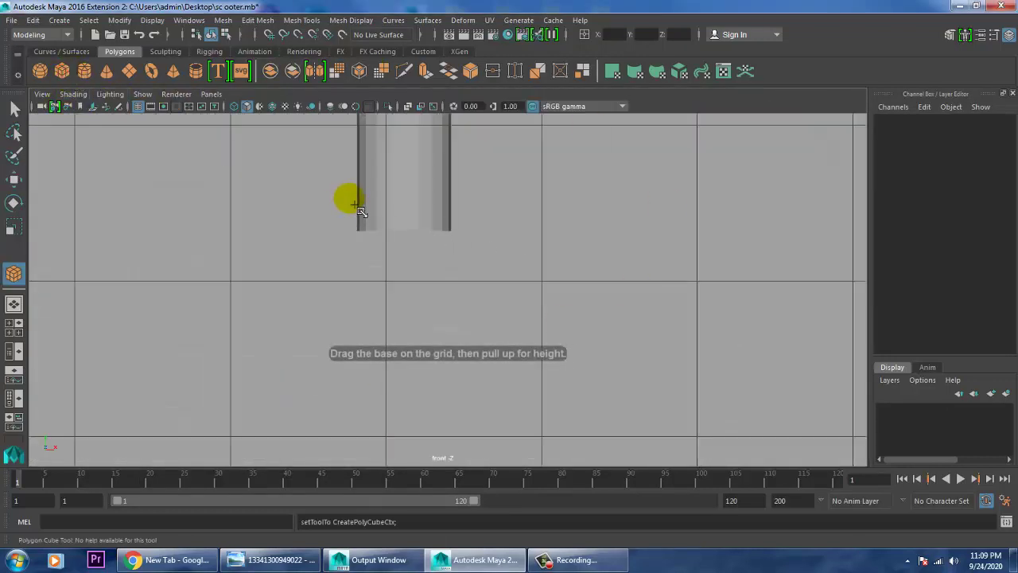
pyautogui.moveTo(346, 199); pyautogui.dragTo(469, 301)
# Move the cube to about -2.96 along Z and 2.78 along Y so it sits directly under the stem
pyautogui.press('space')
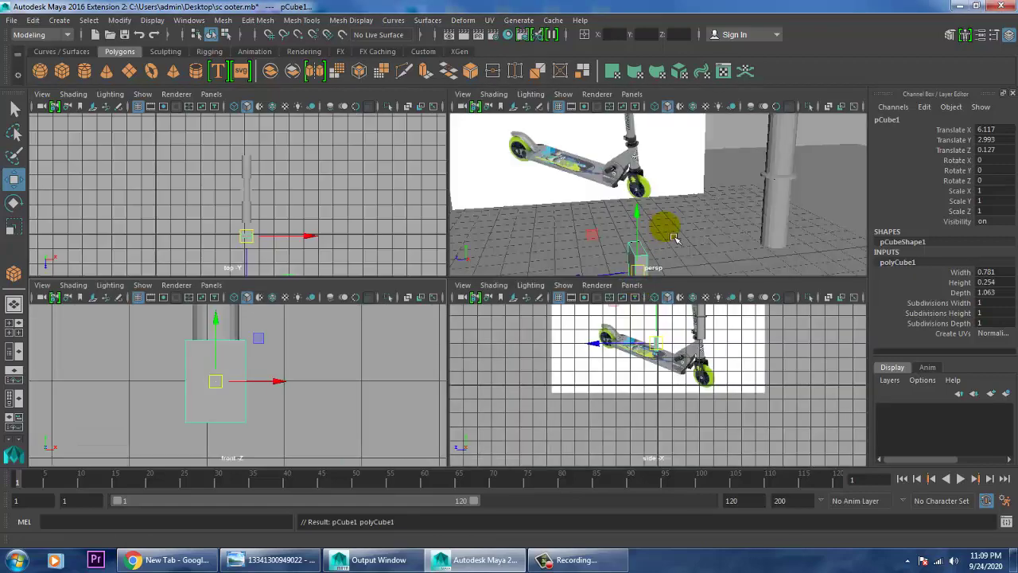
pyautogui.press('space')
pyautogui.keyDown('alt'); pyautogui.moveTo(573, 260); pyautogui.dragTo(595, 349); pyautogui.keyUp('alt')
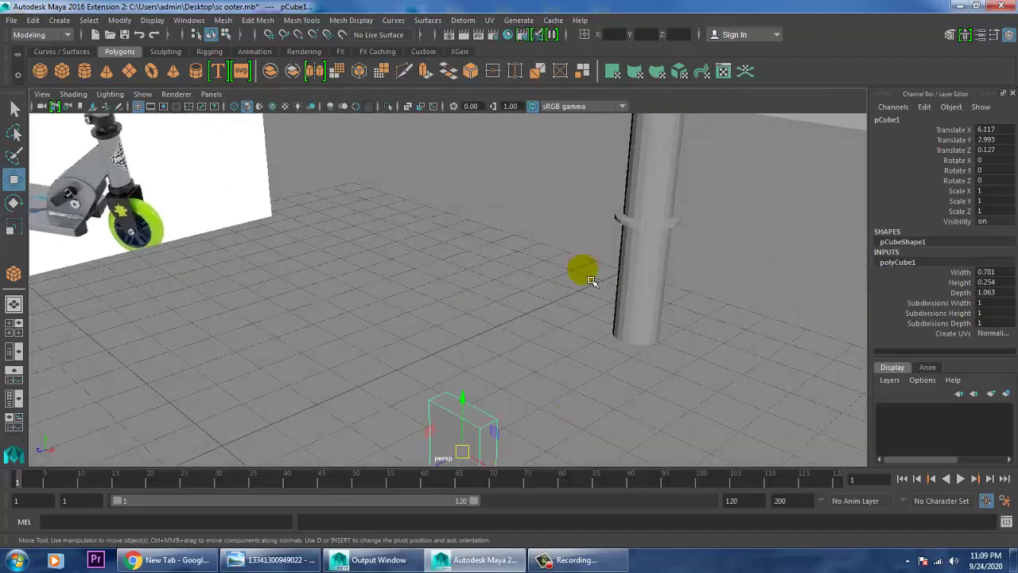
pyautogui.keyDown('alt'); pyautogui.moveTo(604, 341); pyautogui.dragTo(527, 187, button='middle'); pyautogui.keyUp('alt')
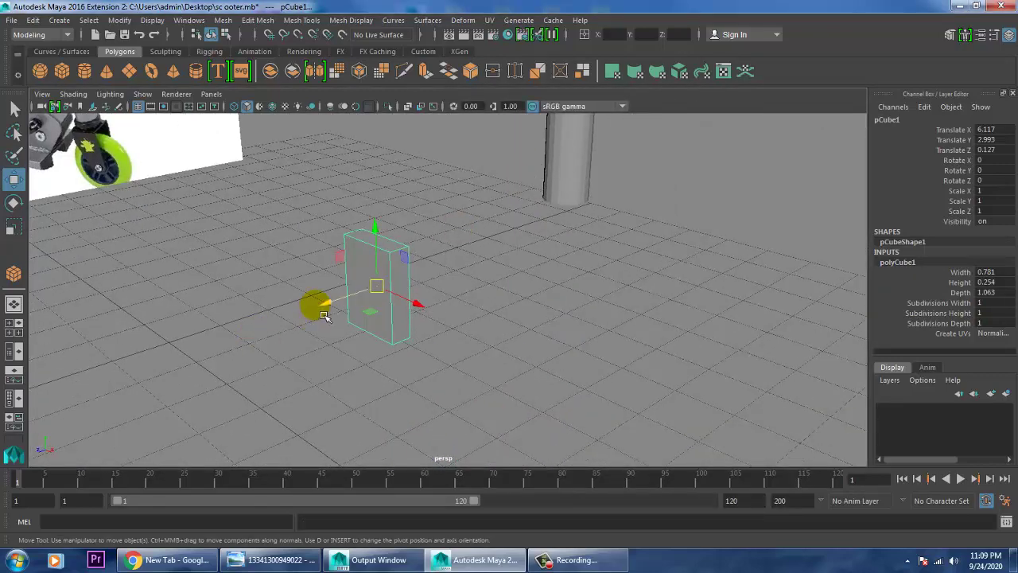
pyautogui.moveTo(338, 312); pyautogui.dragTo(545, 270)
pyautogui.moveTo(569, 191); pyautogui.dragTo(572, 206)
# Thin the block under the stem by scaling it along Z to about 0.416
pyautogui.keyDown('alt'); pyautogui.moveTo(630, 249); pyautogui.dragTo(557, 219); pyautogui.keyUp('alt')
pyautogui.scroll(3, 664, 253)
pyautogui.scroll(2, 721, 260)
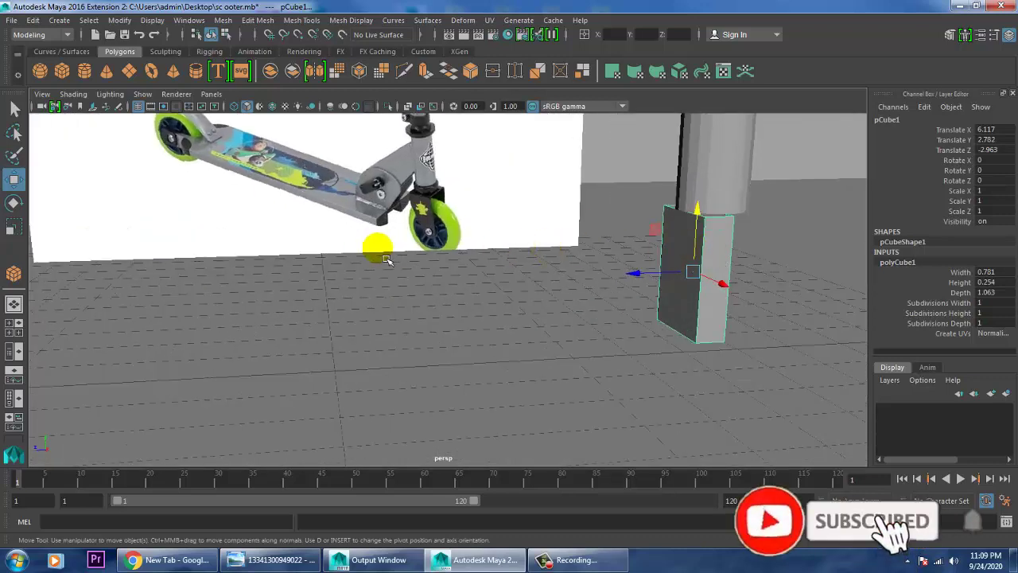
pyautogui.press('r')
pyautogui.moveTo(642, 276); pyautogui.dragTo(673, 284)
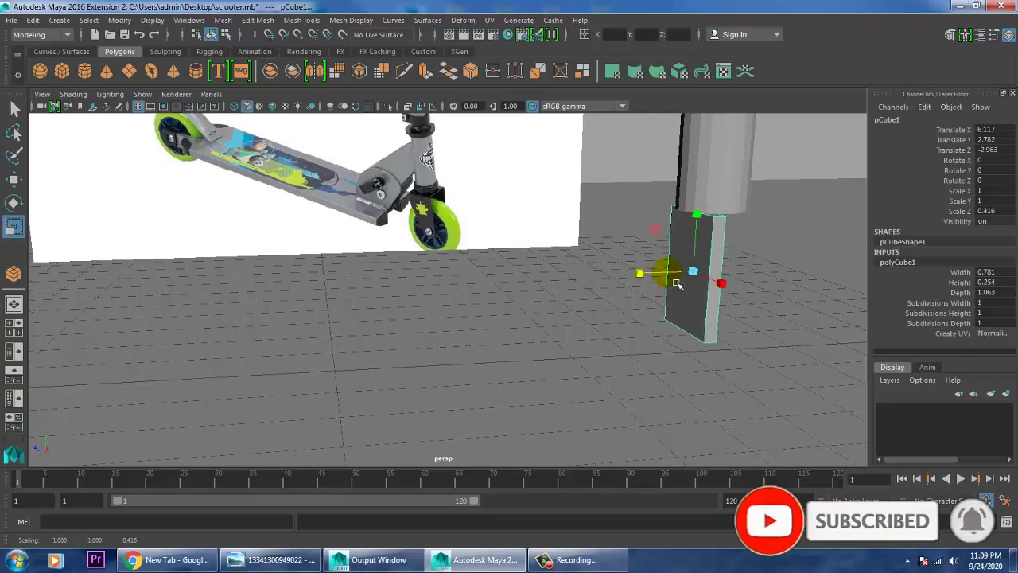
pyautogui.press('w')
# Select the block's top vertices in the front view and scale them inward along X to about 0.7
pyautogui.keyDown('alt'); pyautogui.moveTo(738, 269); pyautogui.dragTo(547, 299, button='middle'); pyautogui.keyUp('alt')
pyautogui.keyDown('alt'); pyautogui.moveTo(534, 315); pyautogui.dragTo(716, 342); pyautogui.keyUp('alt')
pyautogui.press('space')
pyautogui.press('space')
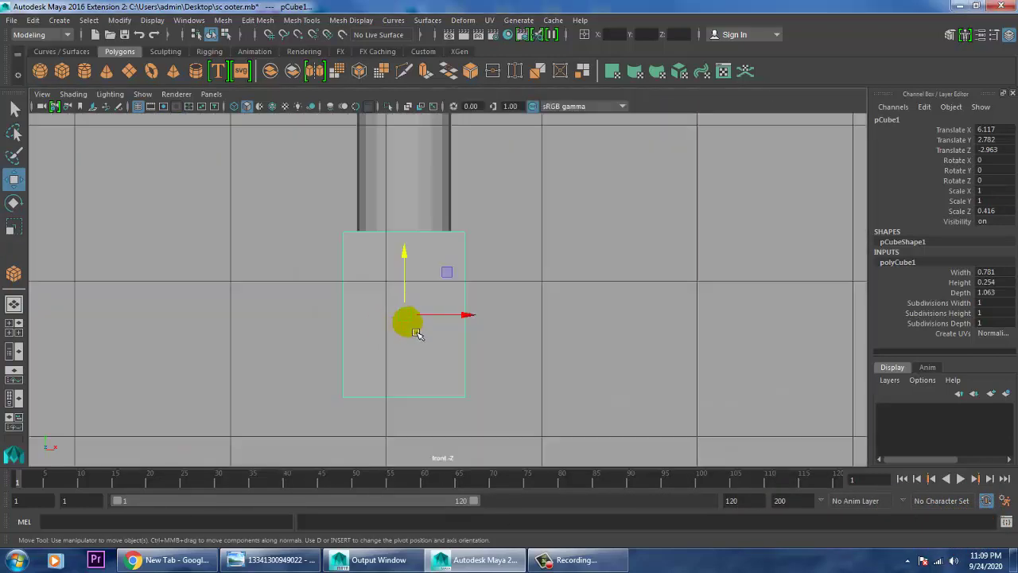
pyautogui.moveTo(427, 278); pyautogui.dragTo(241, 191, button='right')
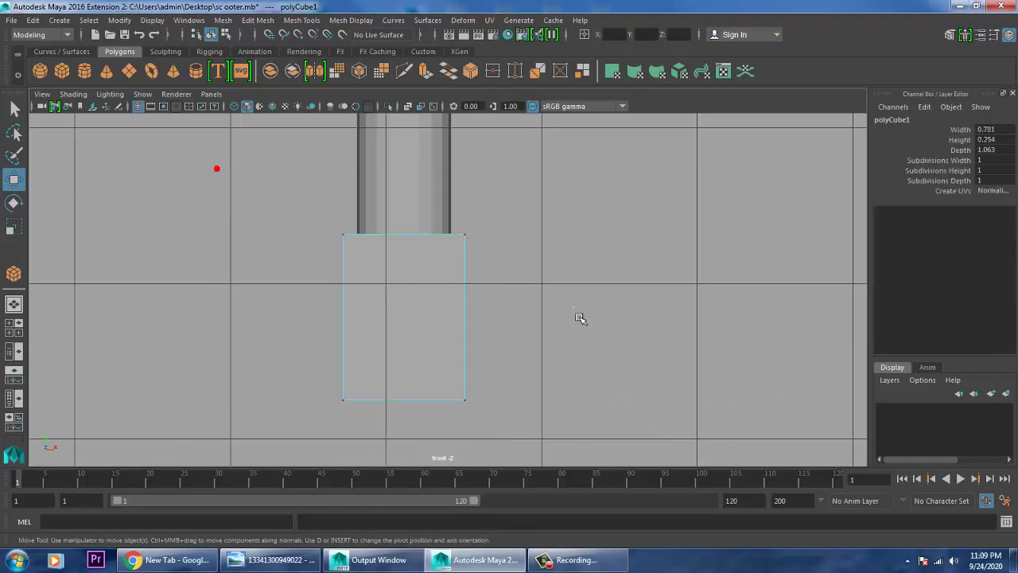
pyautogui.moveTo(217, 170); pyautogui.dragTo(577, 315)
pyautogui.press('r')
pyautogui.moveTo(468, 248); pyautogui.dragTo(452, 247)
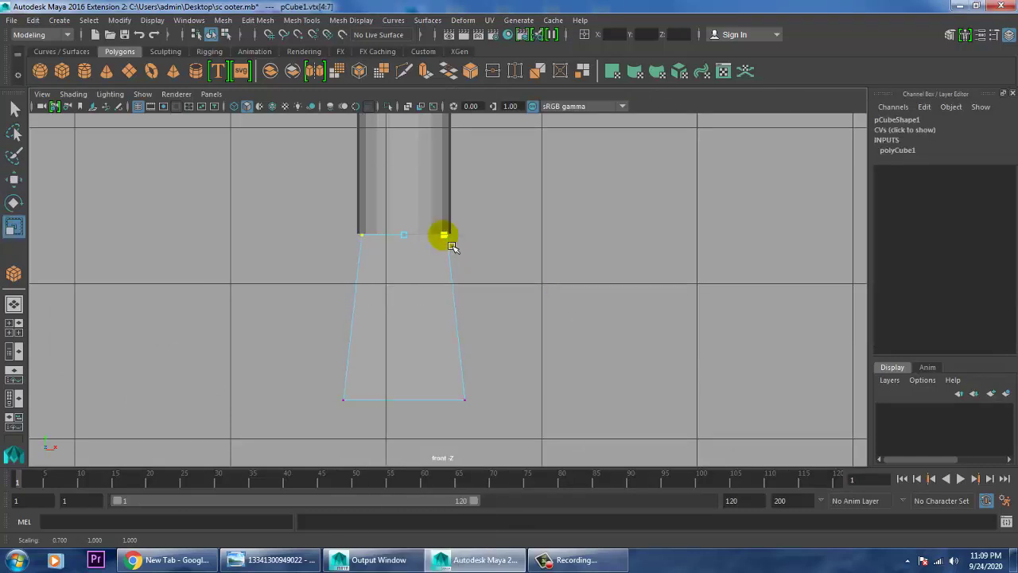
# Scale the block's top vertices outward along X to widen its upper end
pyautogui.press('space')
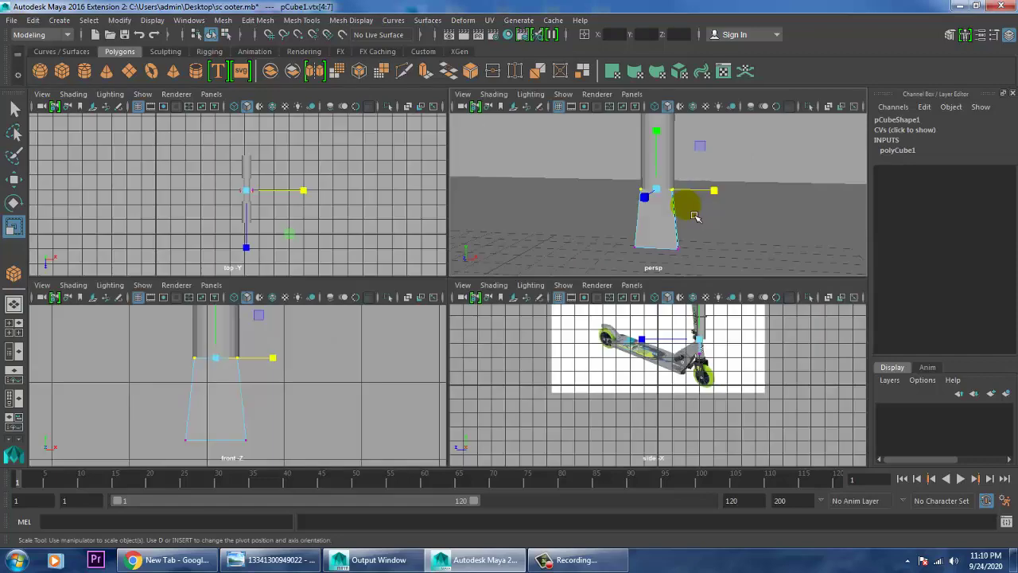
pyautogui.press('space')
pyautogui.keyDown('alt'); pyautogui.moveTo(554, 229); pyautogui.dragTo(620, 327, button='middle'); pyautogui.keyUp('alt')
pyautogui.scroll(3, 584, 327)
pyautogui.scroll(-7, 568, 329)
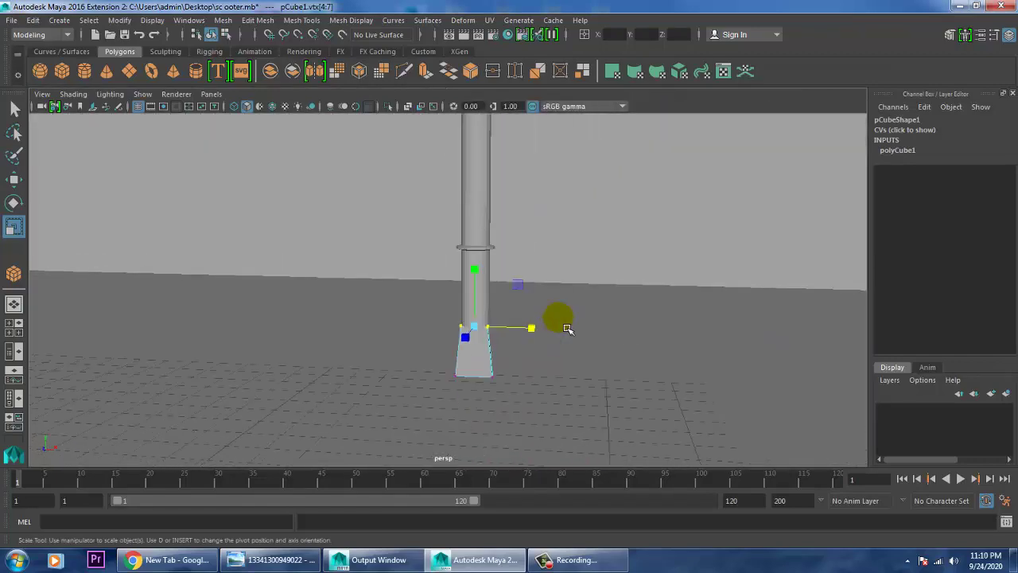
pyautogui.scroll(-7, 568, 329)
pyautogui.keyDown('alt'); pyautogui.moveTo(618, 337); pyautogui.dragTo(523, 350); pyautogui.keyUp('alt')
pyautogui.scroll(7, 345, 347)
pyautogui.keyDown('alt'); pyautogui.moveTo(378, 313); pyautogui.dragTo(401, 318, button='middle'); pyautogui.keyUp('alt')
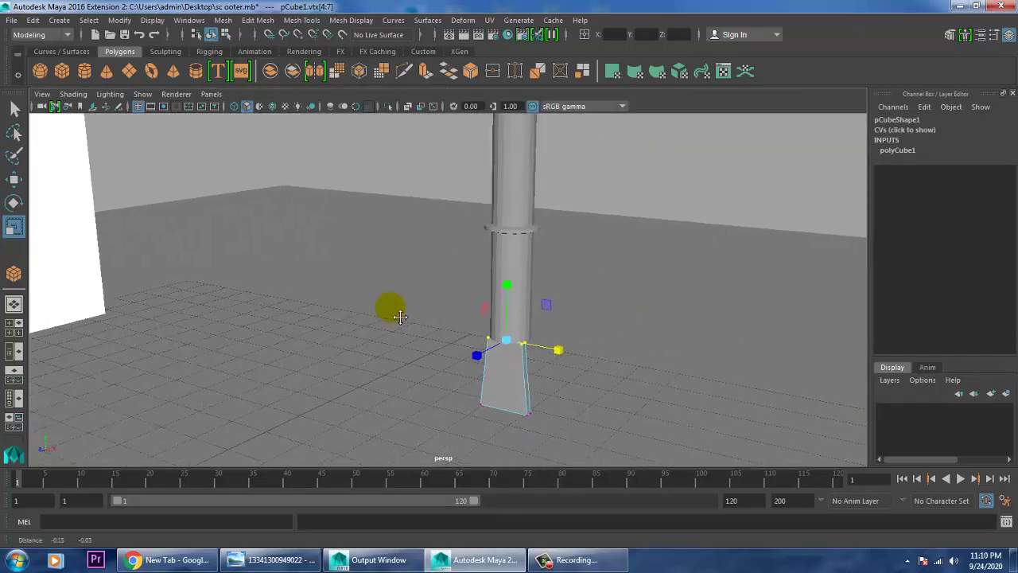
pyautogui.keyDown('alt'); pyautogui.moveTo(399, 317); pyautogui.dragTo(374, 246); pyautogui.keyUp('alt')
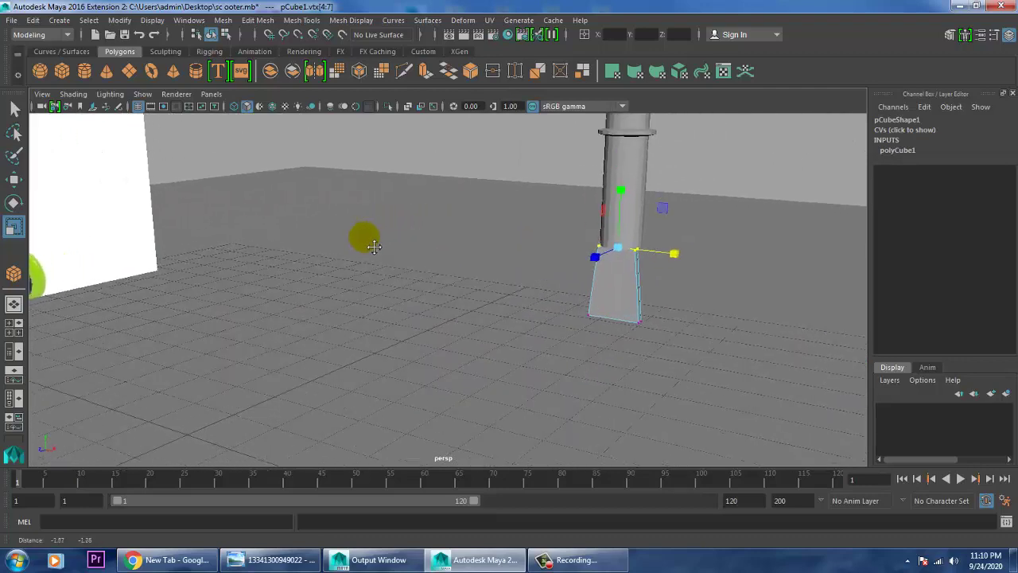
pyautogui.keyDown('alt'); pyautogui.moveTo(374, 247); pyautogui.dragTo(365, 254, button='middle'); pyautogui.keyUp('alt')
pyautogui.moveTo(665, 267); pyautogui.dragTo(680, 271)
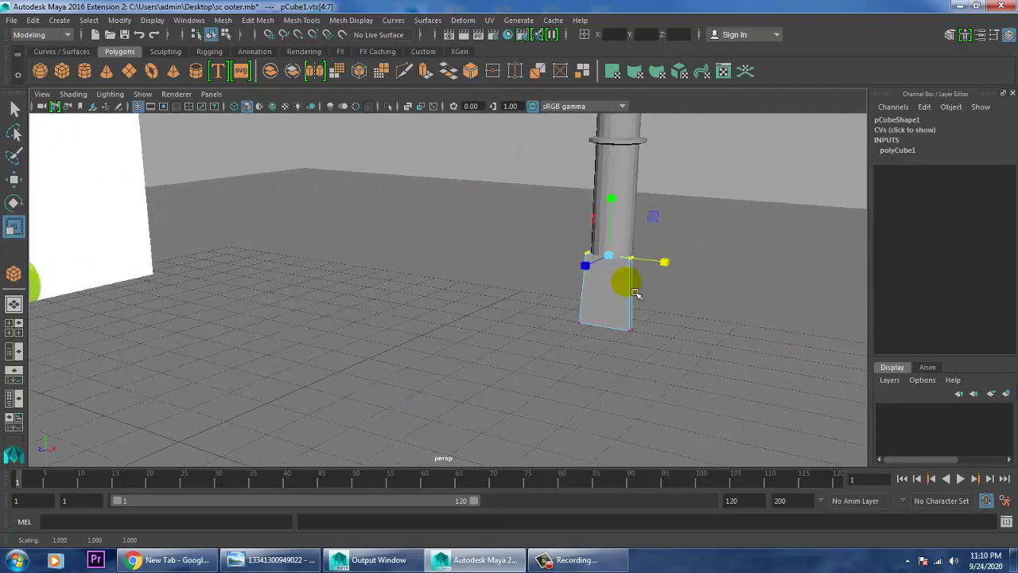
# Shift all the block's vertices slightly along Z to line up with the stem's outer edge, and return to object mode
pyautogui.moveTo(548, 286); pyautogui.dragTo(409, 317)
pyautogui.keyDown('alt'); pyautogui.moveTo(636, 354); pyautogui.dragTo(509, 280, button='middle'); pyautogui.keyUp('alt')
pyautogui.press('w')
pyautogui.moveTo(419, 318); pyautogui.dragTo(411, 318)
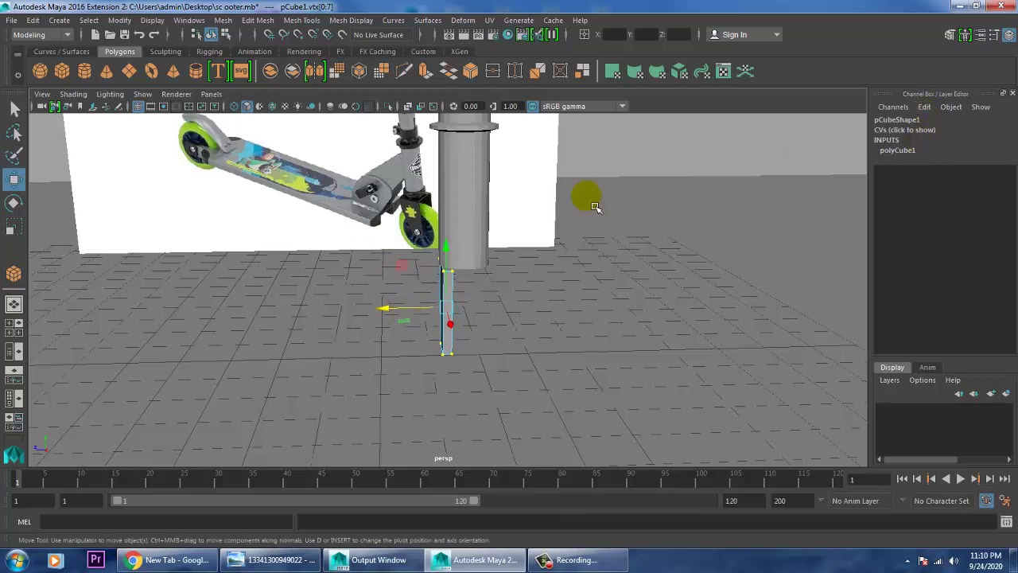
pyautogui.press('w')
pyautogui.moveTo(452, 298); pyautogui.dragTo(512, 168, button='right')
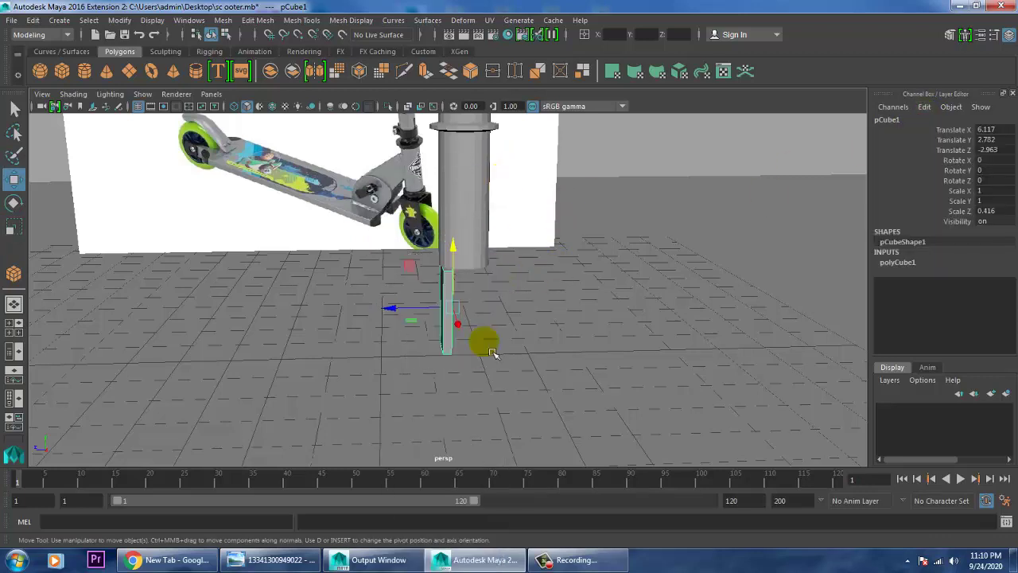
# Insert an edge loop around the fork block close to its top, and return to object mode
pyautogui.keyDown('alt'); pyautogui.moveTo(516, 304); pyautogui.dragTo(568, 295); pyautogui.keyUp('alt')
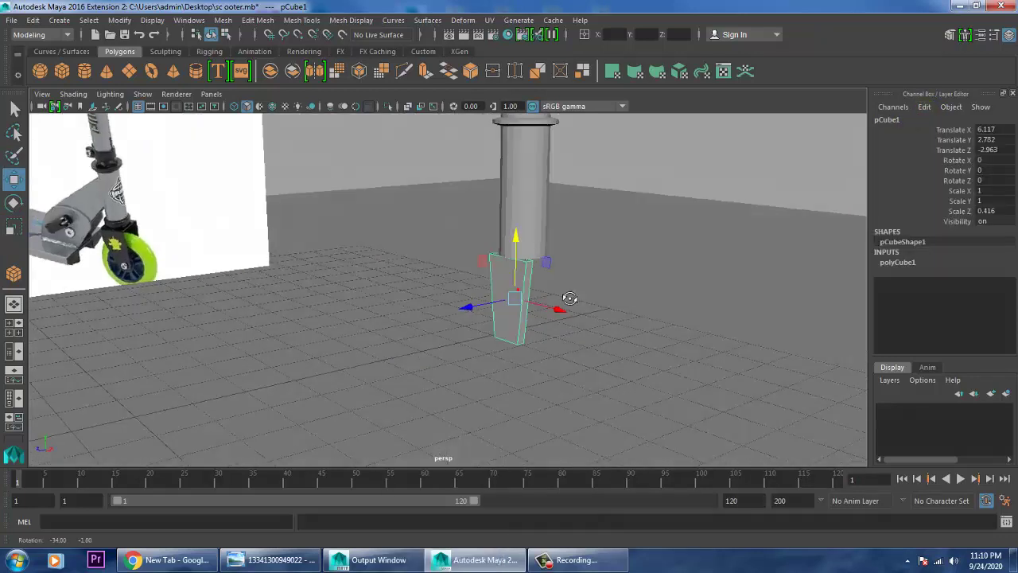
pyautogui.scroll(-1, 545, 291)
pyautogui.scroll(3, 569, 270)
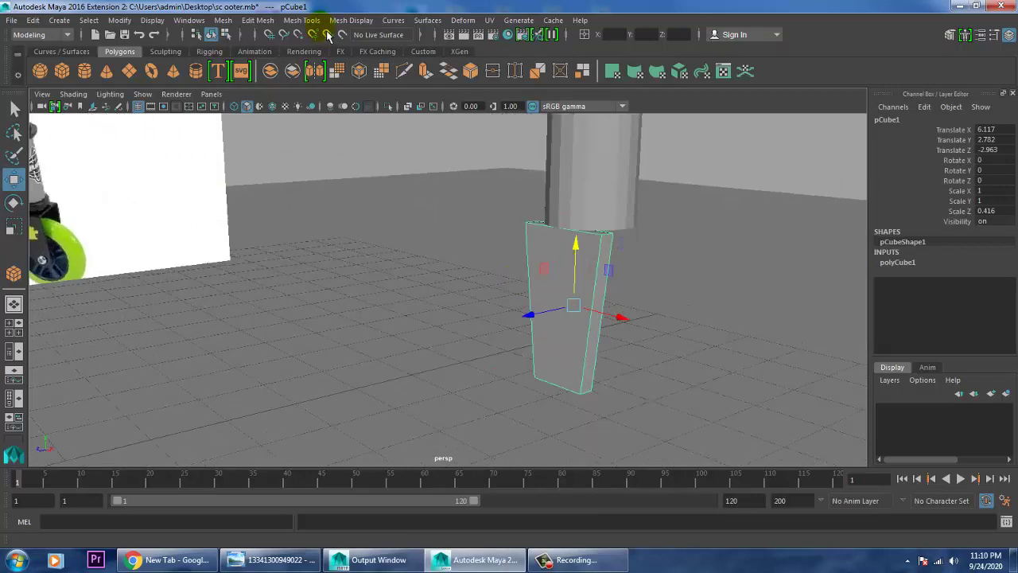
pyautogui.click(362, 21)
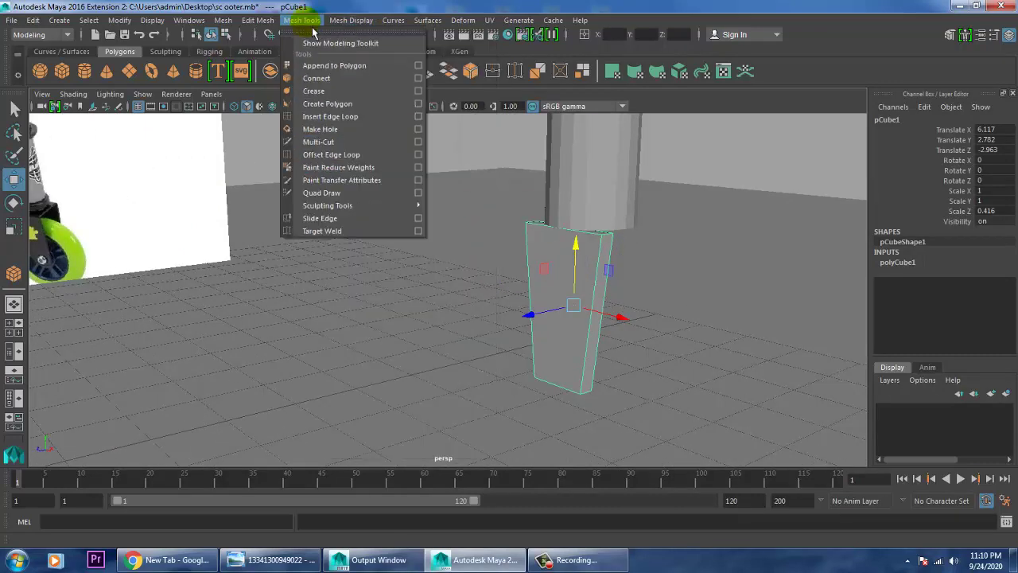
pyautogui.click(350, 116)
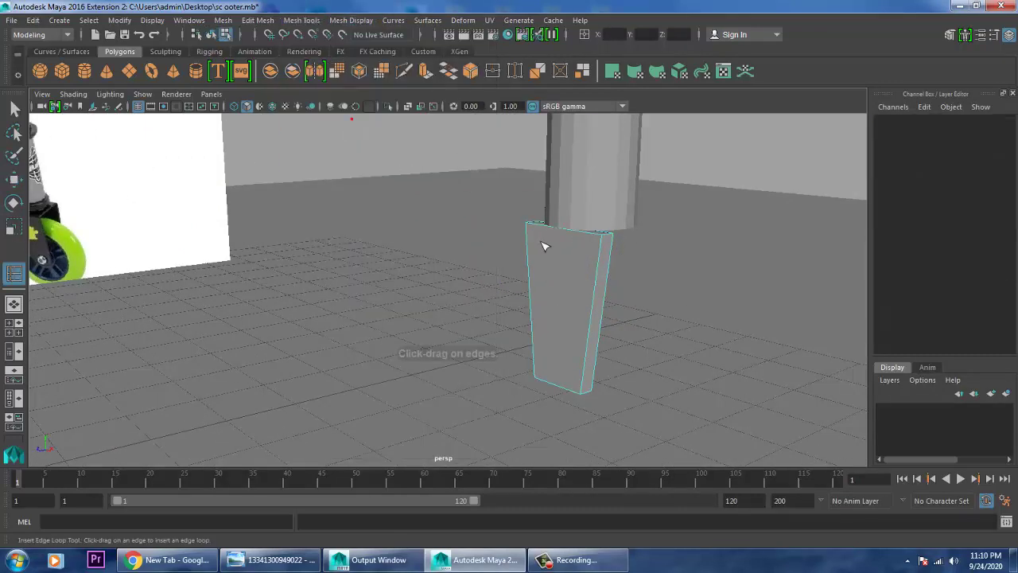
pyautogui.click(608, 258)
pyautogui.press('w')
pyautogui.moveTo(609, 257); pyautogui.dragTo(525, 261)
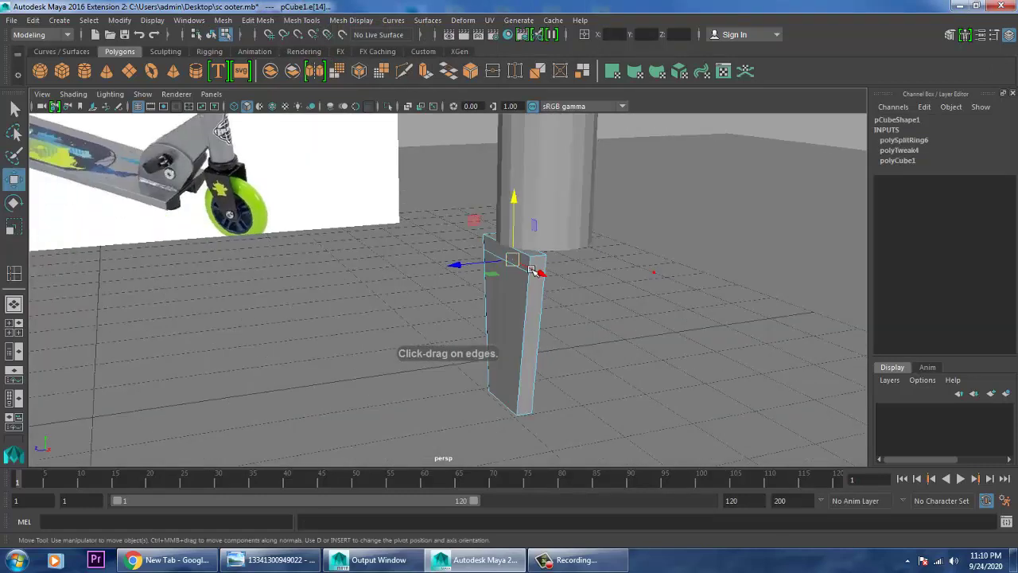
pyautogui.moveTo(518, 256); pyautogui.dragTo(601, 127, button='right')
# Duplicate the fork block and move the copy along Z to about -3.4, under the stem's opposite edge
pyautogui.keyDown('alt'); pyautogui.moveTo(583, 272); pyautogui.dragTo(564, 276); pyautogui.keyUp('alt')
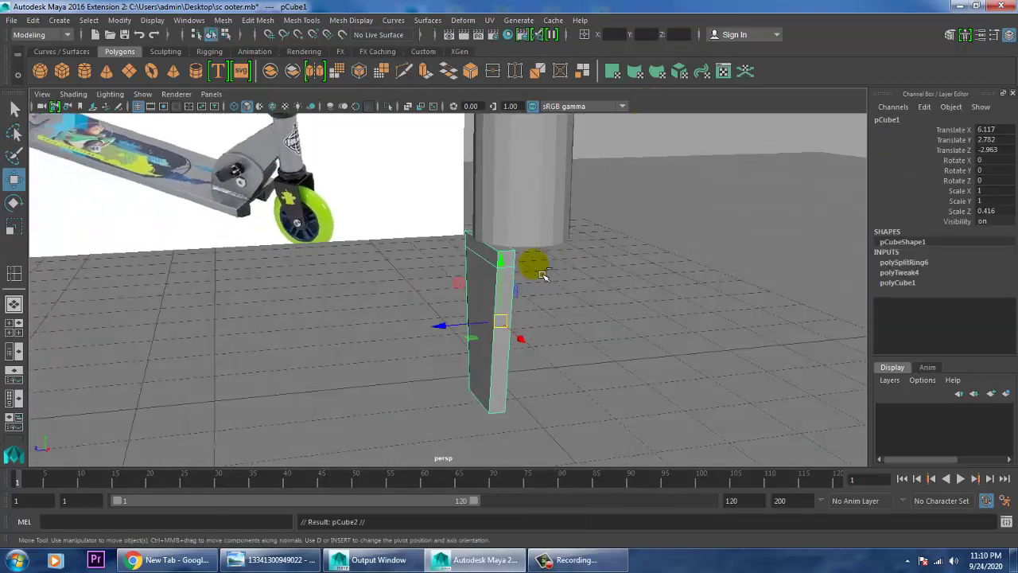
pyautogui.click(468, 327)
pyautogui.moveTo(468, 333); pyautogui.dragTo(493, 317)
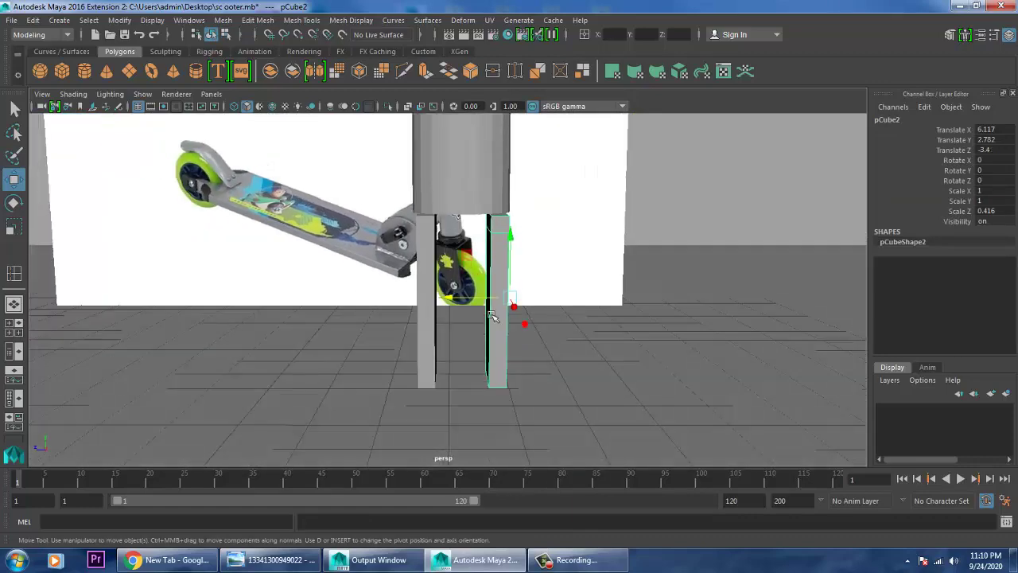
# Reposition the two fork blocks along Z to about -2.877 and -3.524, spreading them toward the stem's outer edges
pyautogui.keyDown('shift'); pyautogui.click(432, 280); pyautogui.keyUp('shift')
pyautogui.press('space')
pyautogui.press('space')
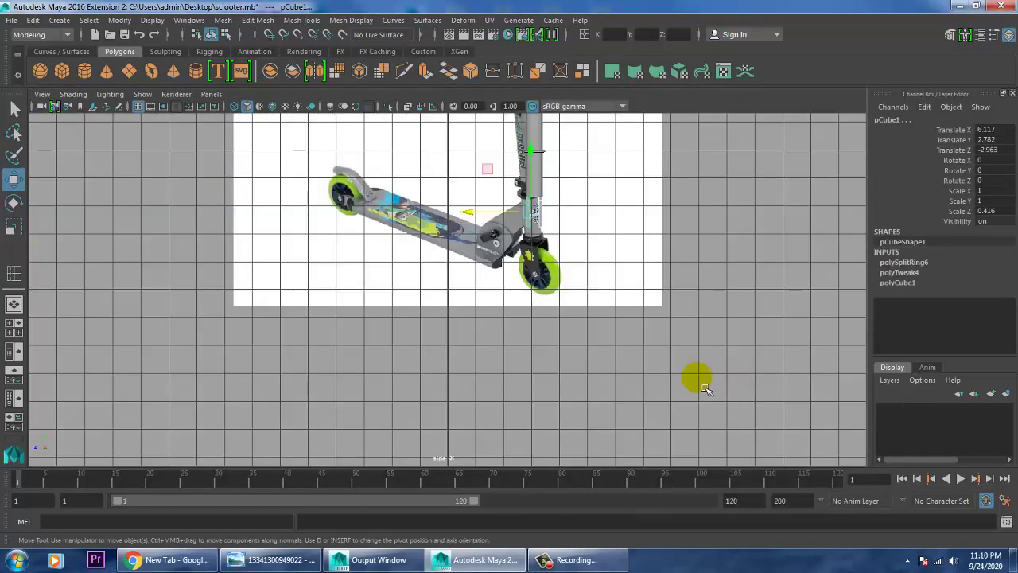
pyautogui.keyDown('alt'); pyautogui.moveTo(581, 233); pyautogui.dragTo(517, 309, button='middle'); pyautogui.keyUp('alt')
pyautogui.scroll(6, 549, 316)
pyautogui.scroll(1, 608, 297)
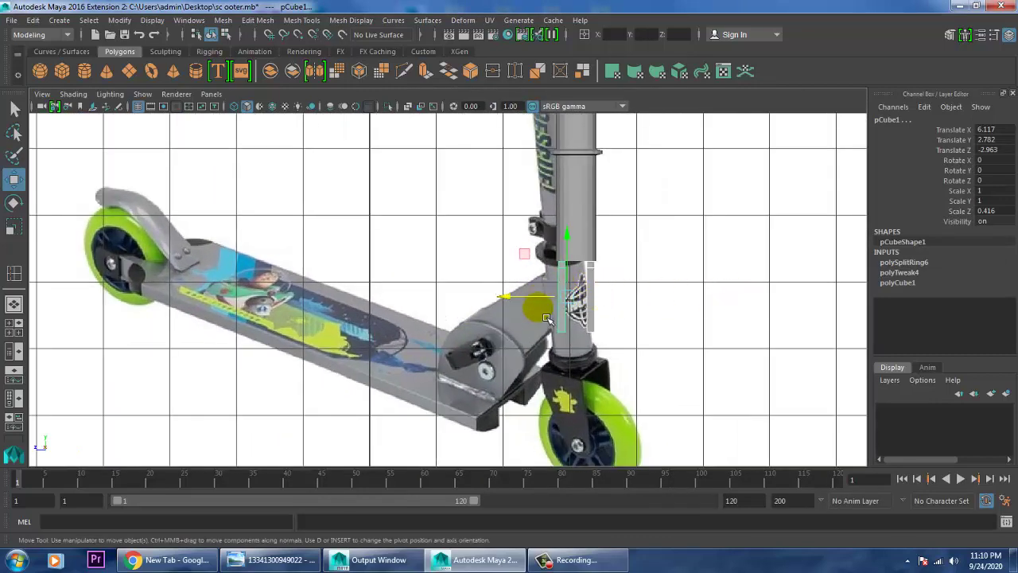
pyautogui.moveTo(546, 318); pyautogui.dragTo(547, 307)
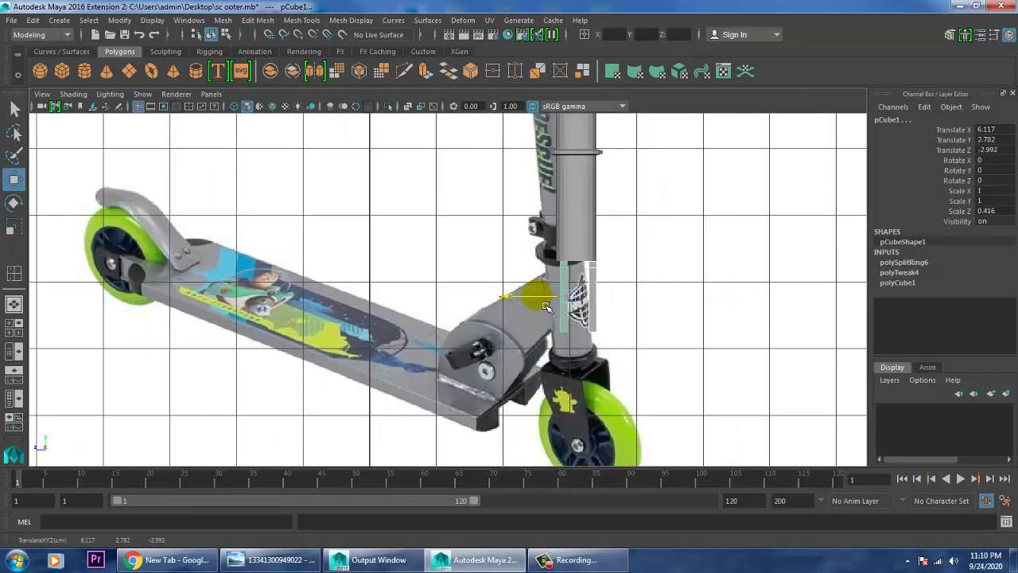
pyautogui.click(701, 291)
pyautogui.click(569, 293)
pyautogui.moveTo(551, 304); pyautogui.dragTo(562, 305)
pyautogui.click(597, 294)
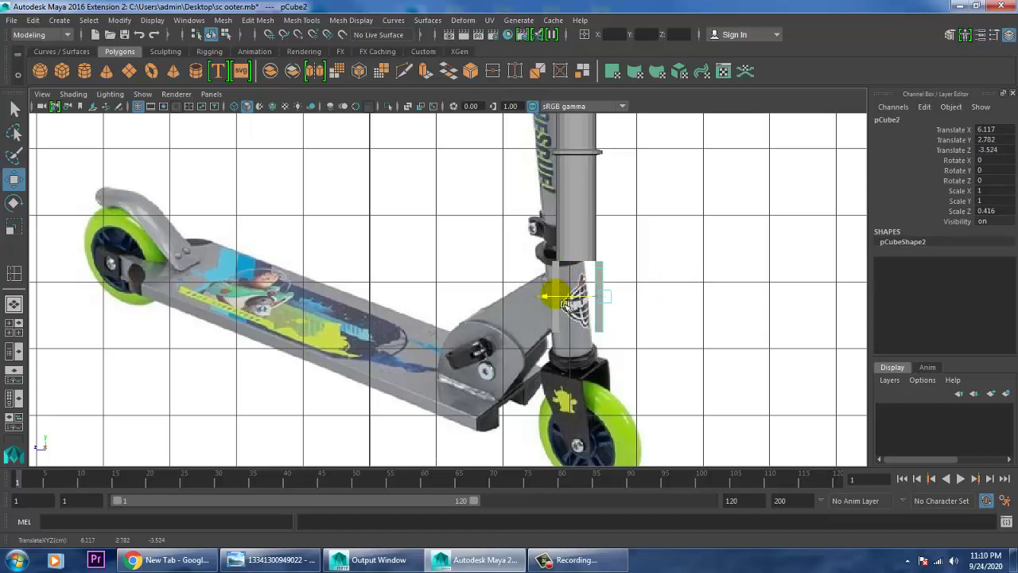
# Select both fork blocks and combine them into a single mesh
pyautogui.click(227, 21)
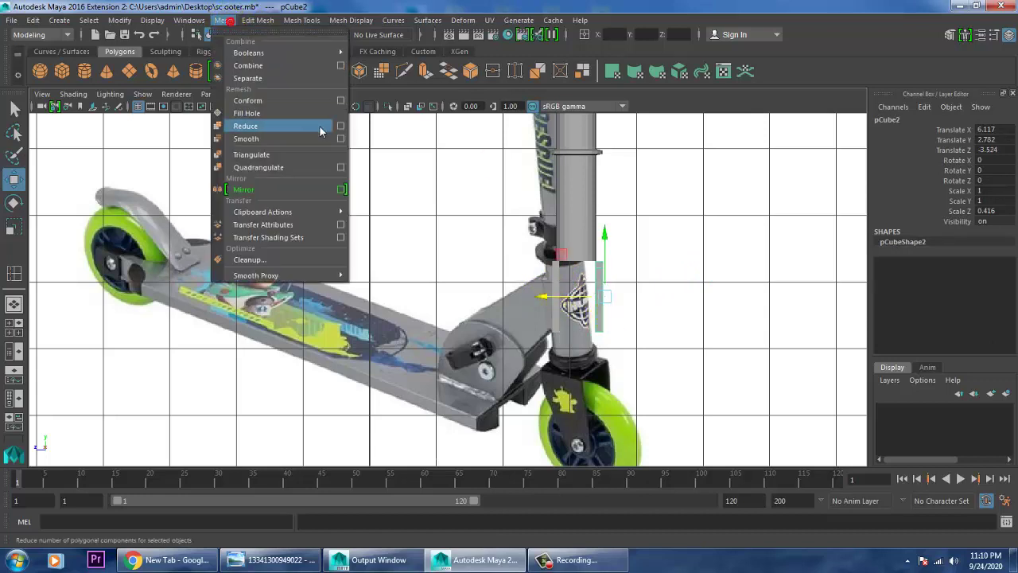
pyautogui.keyDown('shift'); pyautogui.click(555, 283); pyautogui.keyUp('shift')
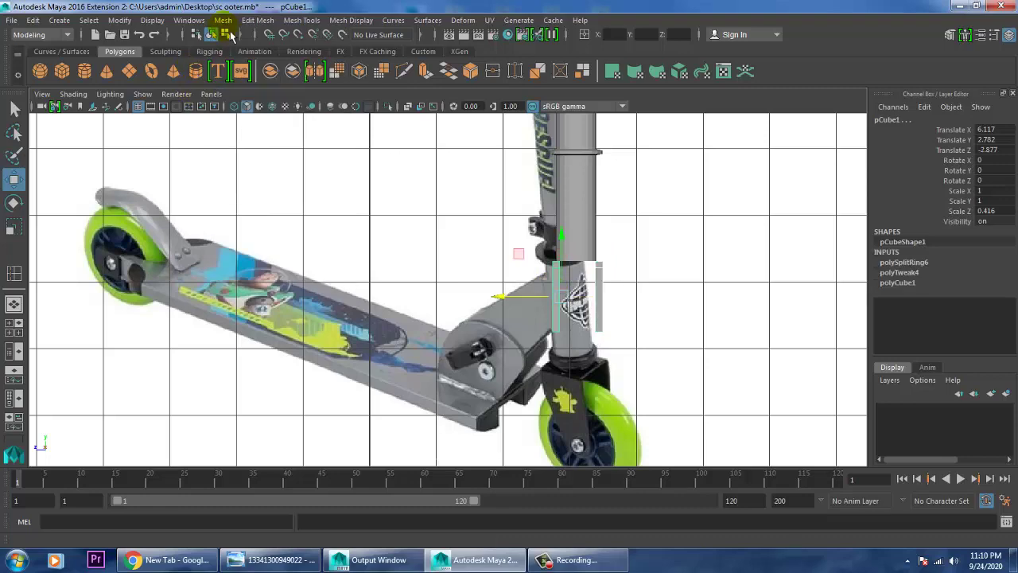
pyautogui.click(224, 20)
pyautogui.click(279, 66)
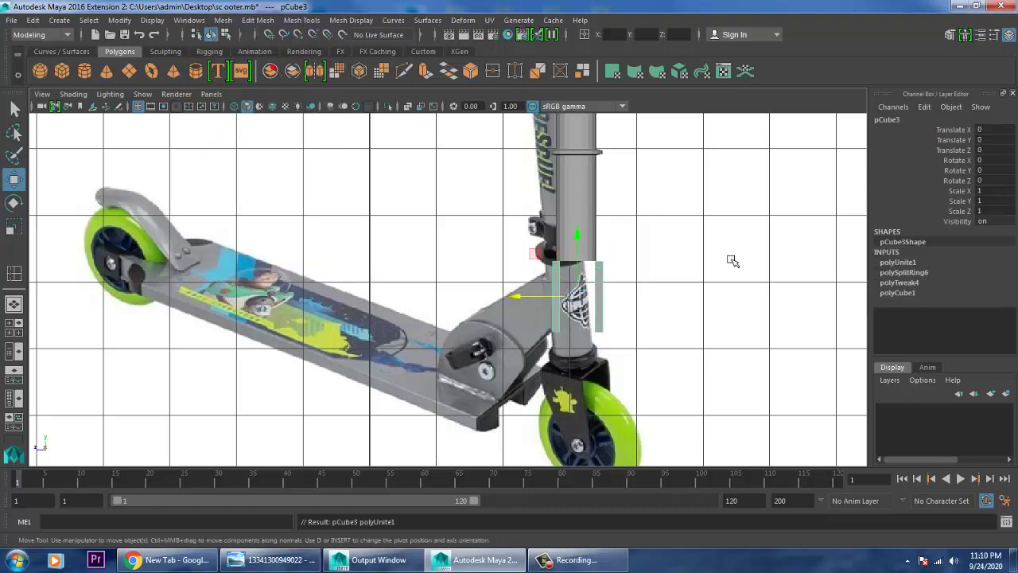
# Bridge the facing inner top faces of the two fork legs to form a crosspiece under the stem, and save the scene
pyautogui.press('space')
pyautogui.press('space')
pyautogui.keyDown('alt'); pyautogui.moveTo(692, 254); pyautogui.dragTo(515, 259); pyautogui.keyUp('alt')
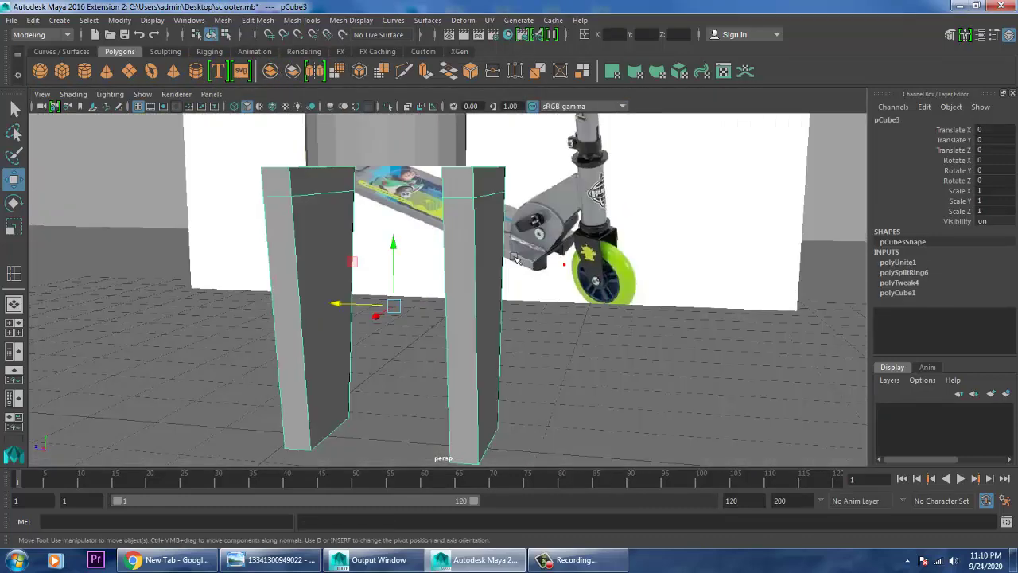
pyautogui.moveTo(344, 193); pyautogui.dragTo(343, 226, button='right')
pyautogui.click(324, 190)
pyautogui.keyDown('alt'); pyautogui.moveTo(579, 230); pyautogui.dragTo(679, 223); pyautogui.keyUp('alt')
pyautogui.keyDown('shift'); pyautogui.click(741, 221); pyautogui.keyUp('shift')
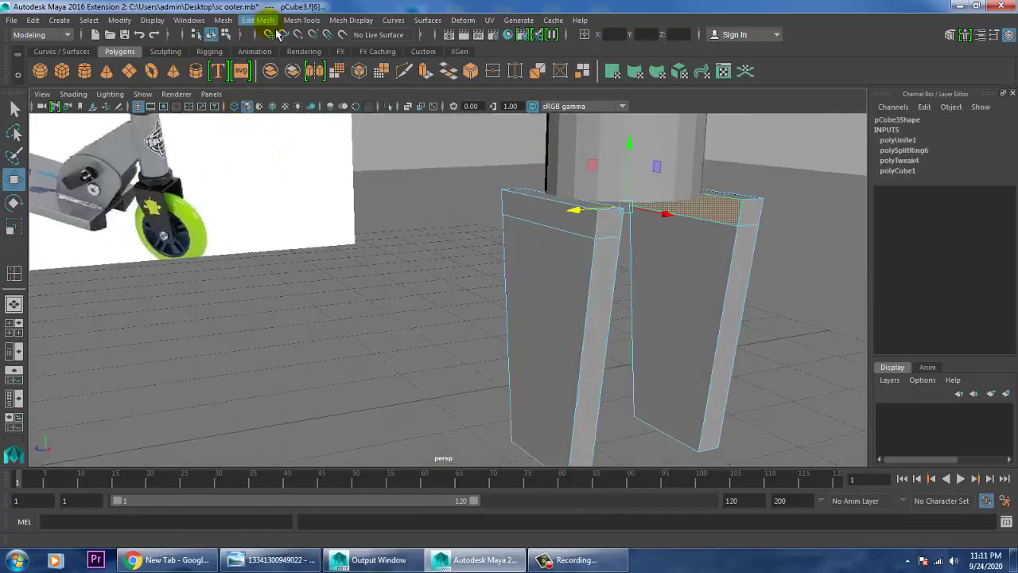
pyautogui.click(272, 22)
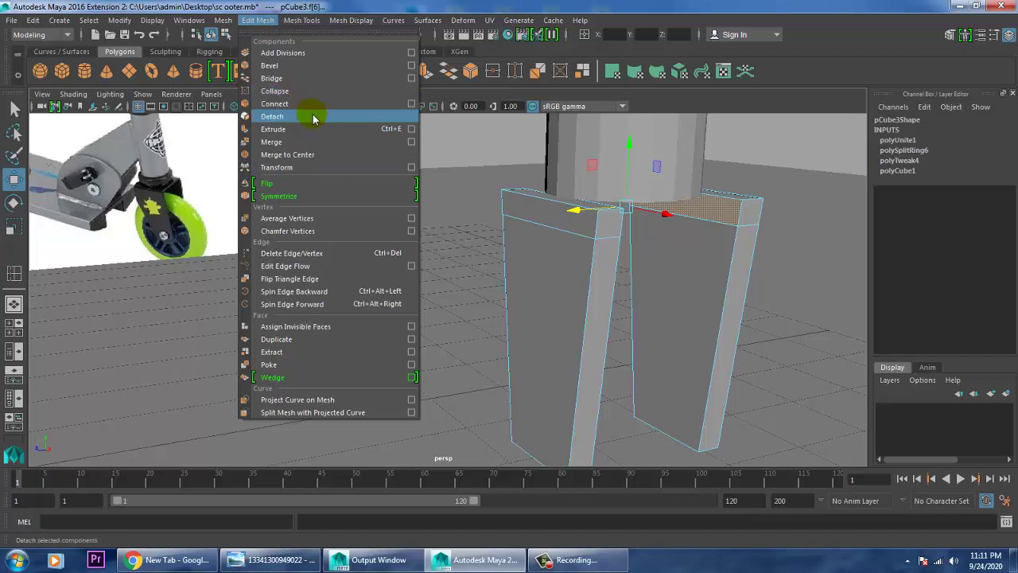
pyautogui.click(278, 78)
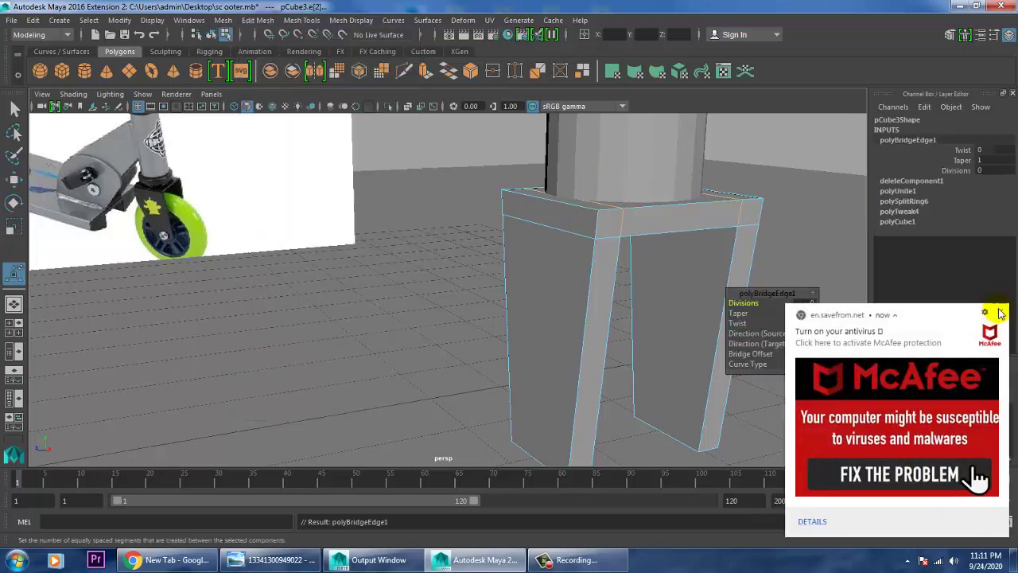
pyautogui.click(1001, 314)
pyautogui.keyDown('alt'); pyautogui.moveTo(668, 280); pyautogui.dragTo(682, 278); pyautogui.keyUp('alt')
pyautogui.press('w')
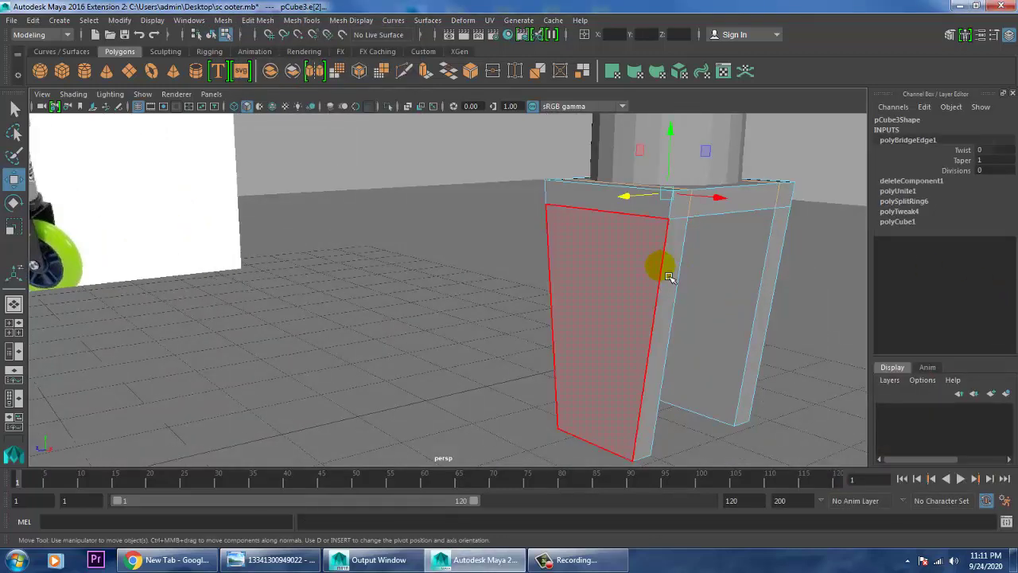
pyautogui.hotkey('ctrl', 's')
# Select the fork's bottom vertices in the front view and scale them slightly inward along X
pyautogui.keyDown('alt'); pyautogui.moveTo(321, 320); pyautogui.dragTo(428, 350, button='middle'); pyautogui.keyUp('alt')
pyautogui.keyDown('alt'); pyautogui.moveTo(609, 348); pyautogui.dragTo(397, 344, button='middle'); pyautogui.keyUp('alt')
pyautogui.keyDown('alt'); pyautogui.moveTo(625, 295); pyautogui.dragTo(660, 283); pyautogui.keyUp('alt')
pyautogui.scroll(3, 587, 318)
pyautogui.scroll(-5, 586, 318)
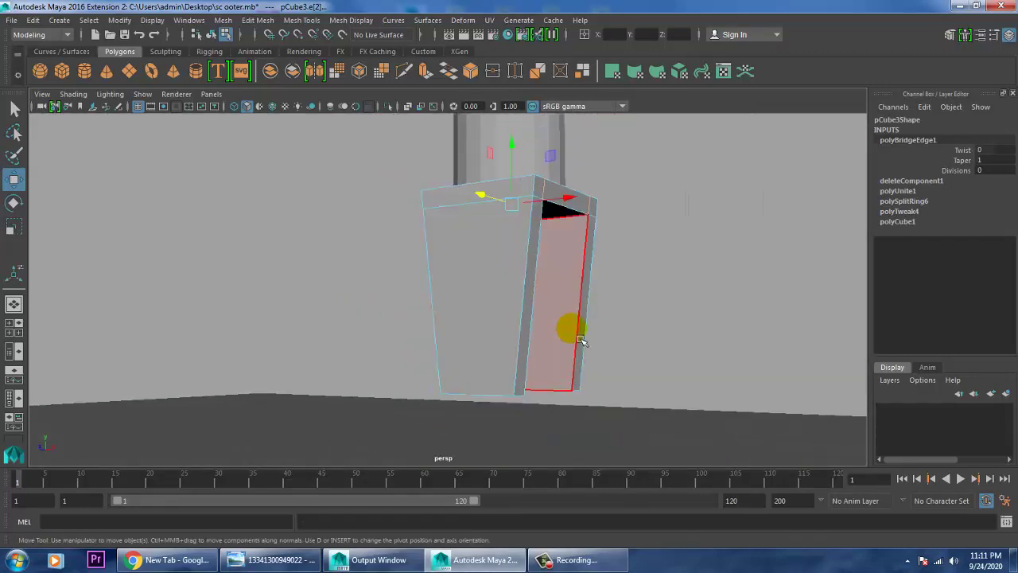
pyautogui.scroll(-5, 581, 339)
pyautogui.keyDown('alt'); pyautogui.moveTo(313, 337); pyautogui.dragTo(780, 365, button='middle'); pyautogui.keyUp('alt')
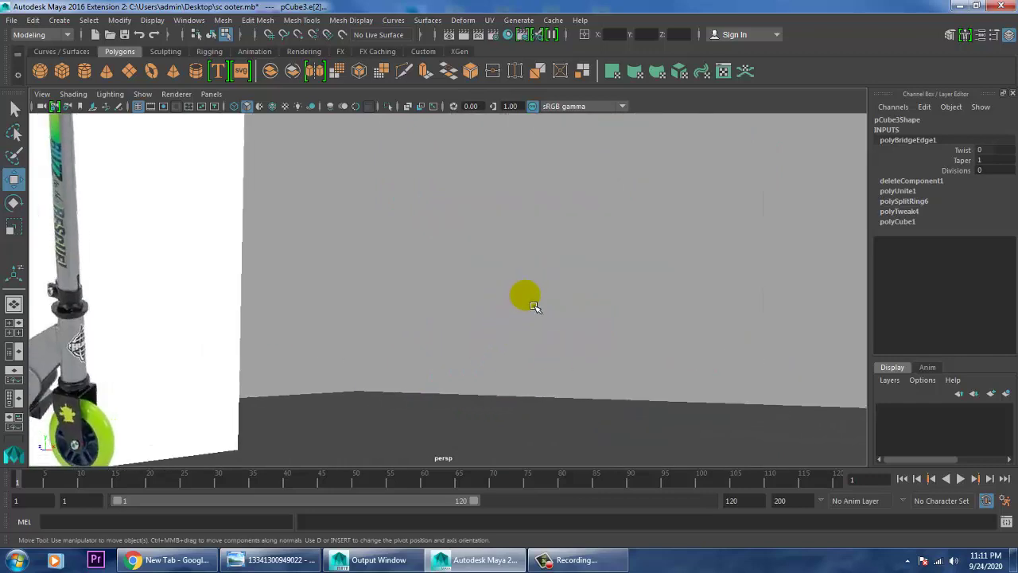
pyautogui.press('space')
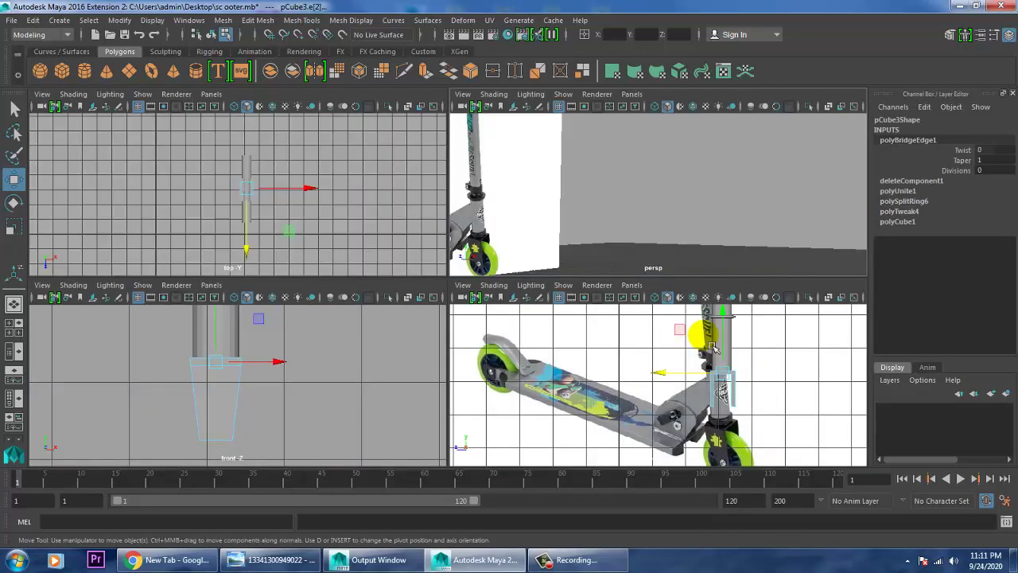
pyautogui.press('space')
pyautogui.keyDown('alt'); pyautogui.moveTo(454, 391); pyautogui.dragTo(448, 283, button='middle'); pyautogui.keyUp('alt')
pyautogui.moveTo(417, 193); pyautogui.dragTo(286, 166, button='right')
pyautogui.moveTo(311, 252); pyautogui.dragTo(579, 425)
pyautogui.press('r')
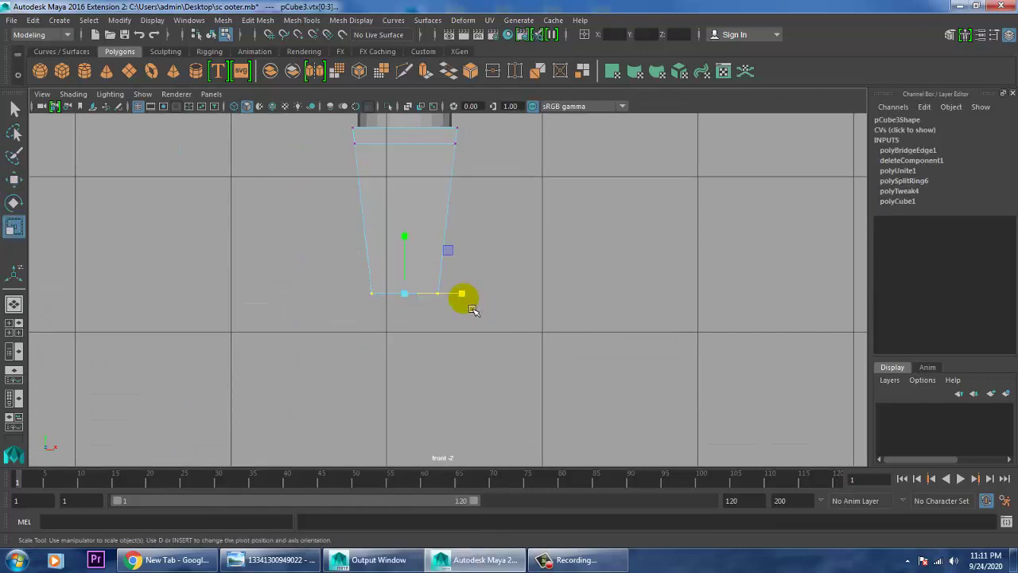
pyautogui.moveTo(472, 310); pyautogui.dragTo(470, 310)
# Draw a polygon cylinder with a radius of about 0.575 over the fork's lower end in the front view as the wheel
pyautogui.press('space')
pyautogui.press('space')
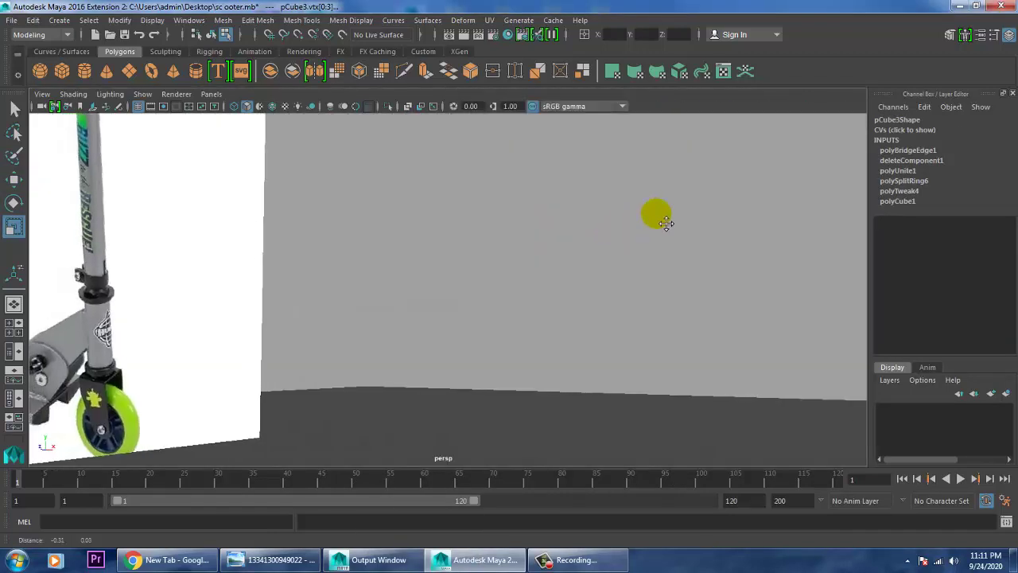
pyautogui.press('space')
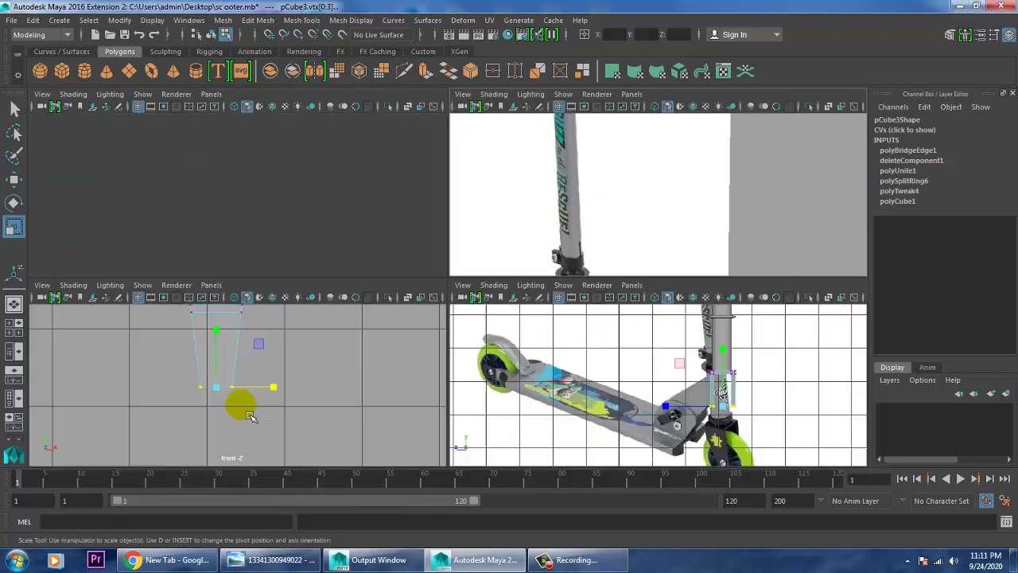
pyautogui.press('space')
pyautogui.press('w')
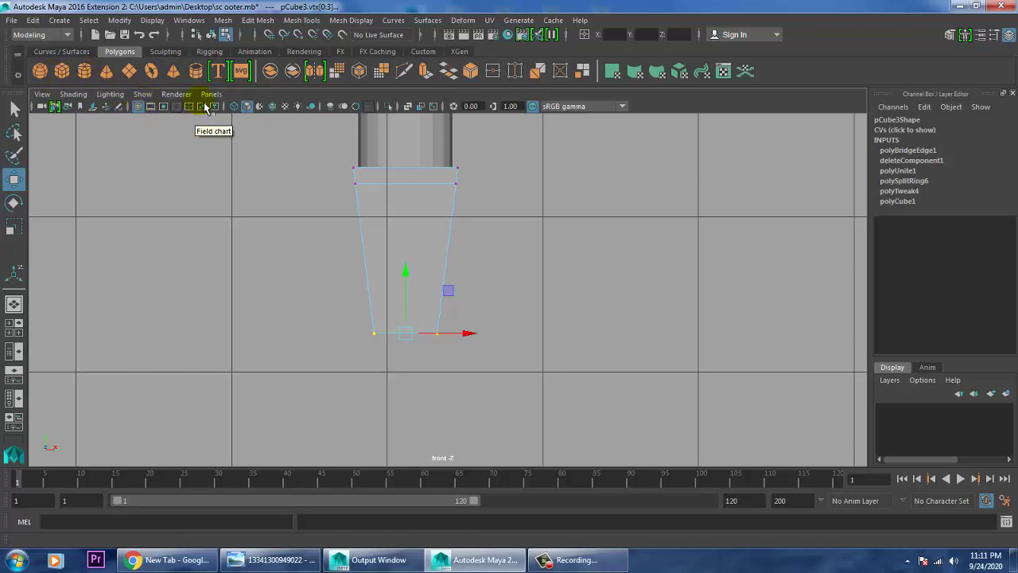
pyautogui.click(83, 71)
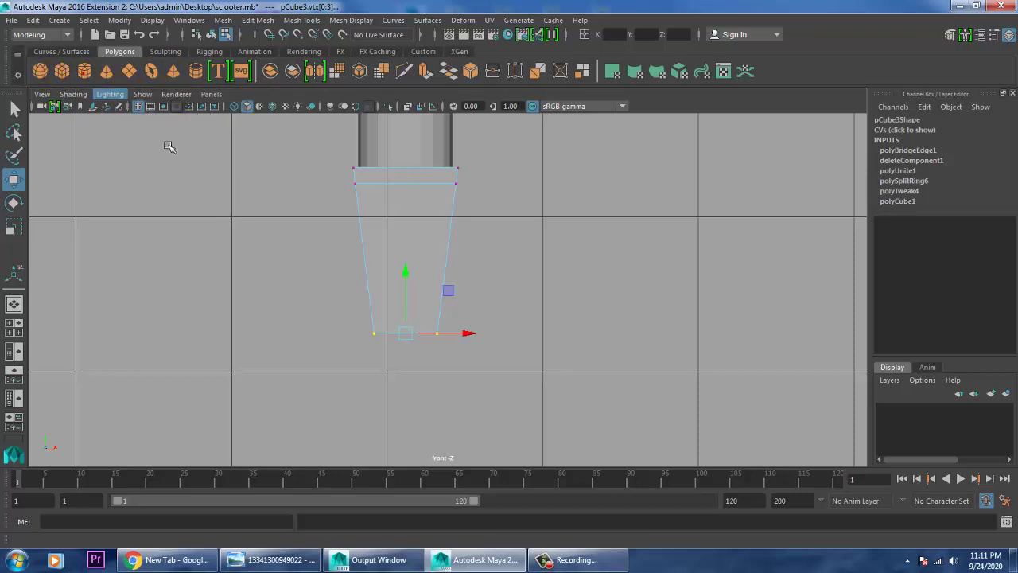
pyautogui.moveTo(411, 310); pyautogui.dragTo(467, 375)
pyautogui.press('space')
pyautogui.press('space')
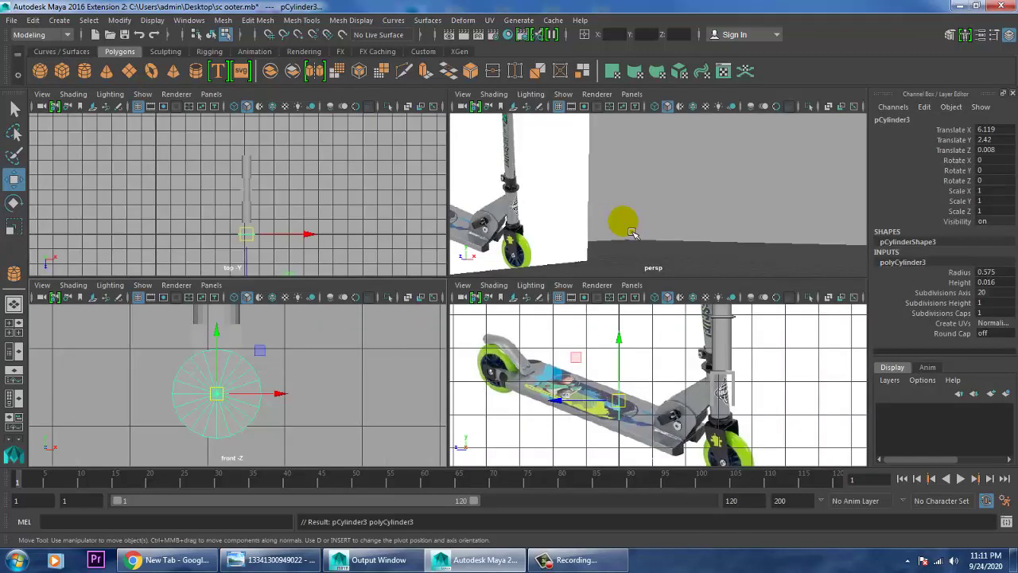
pyautogui.press('f')
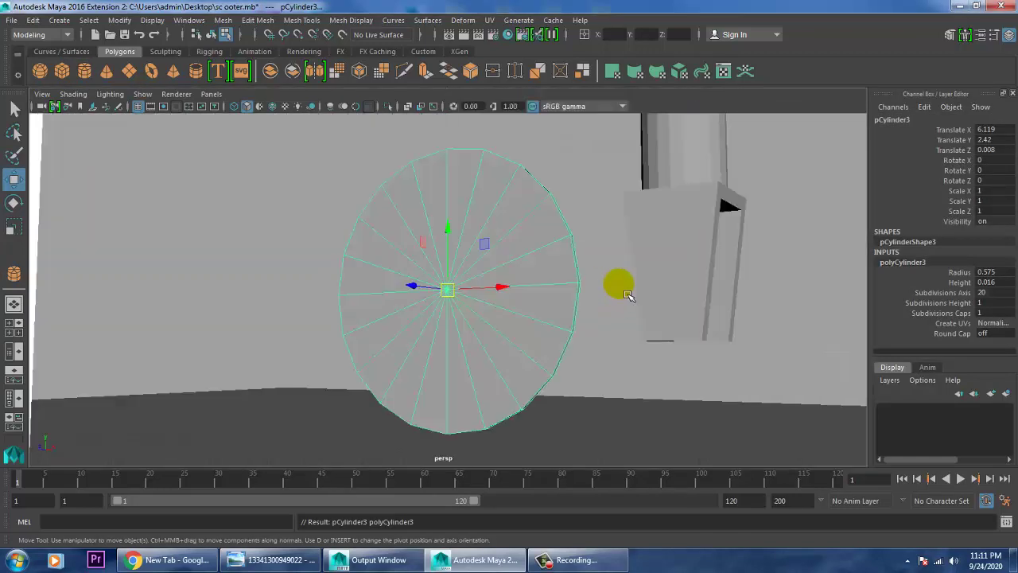
pyautogui.keyDown('alt'); pyautogui.moveTo(628, 297); pyautogui.dragTo(550, 332); pyautogui.keyUp('alt')
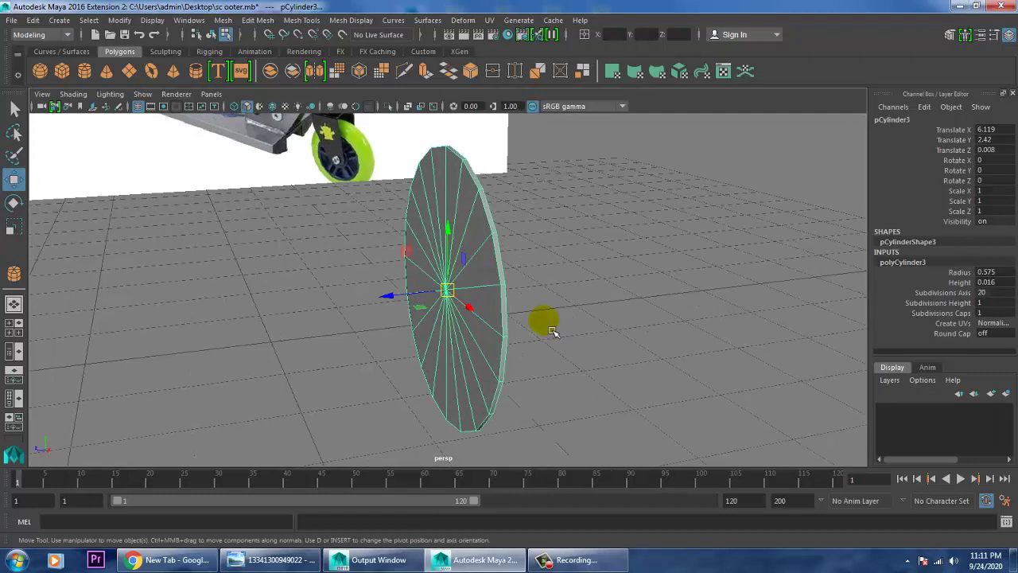
# Set the wheel cylinder's height to 0.216 and nudge its position slightly
pyautogui.click(969, 284)
pyautogui.moveTo(742, 266)
pyautogui.mouseDown(button='middle')
pyautogui.moveTo(785, 257)
pyautogui.moveTo(728, 266)
pyautogui.mouseUp(button='middle')
pyautogui.press('w')
pyautogui.moveTo(657, 291); pyautogui.dragTo(657, 293, button='middle')
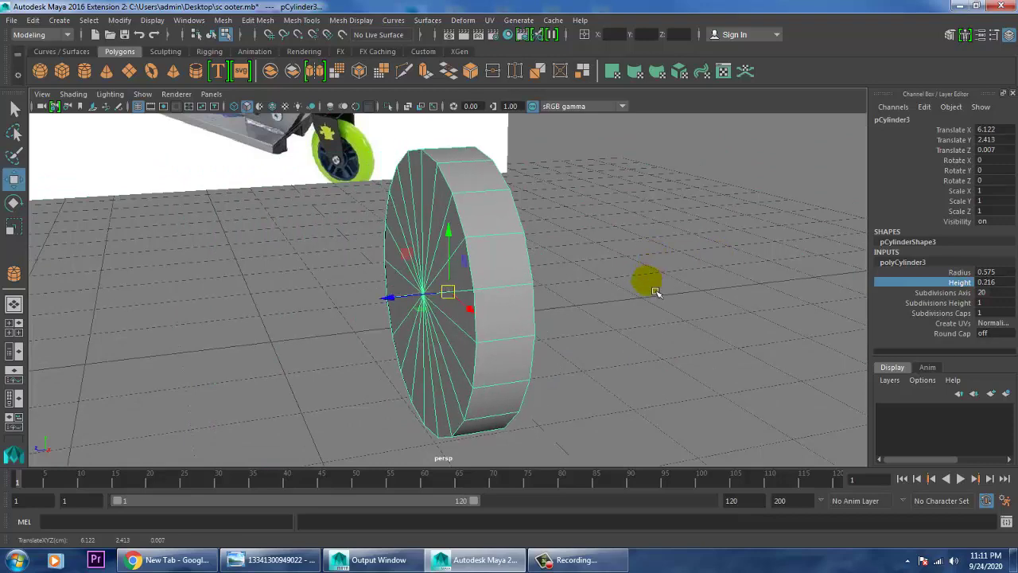
# Move the wheel cylinder along Z to about -3.1, between the fork legs
pyautogui.scroll(6, 636, 313)
pyautogui.scroll(-6, 625, 323)
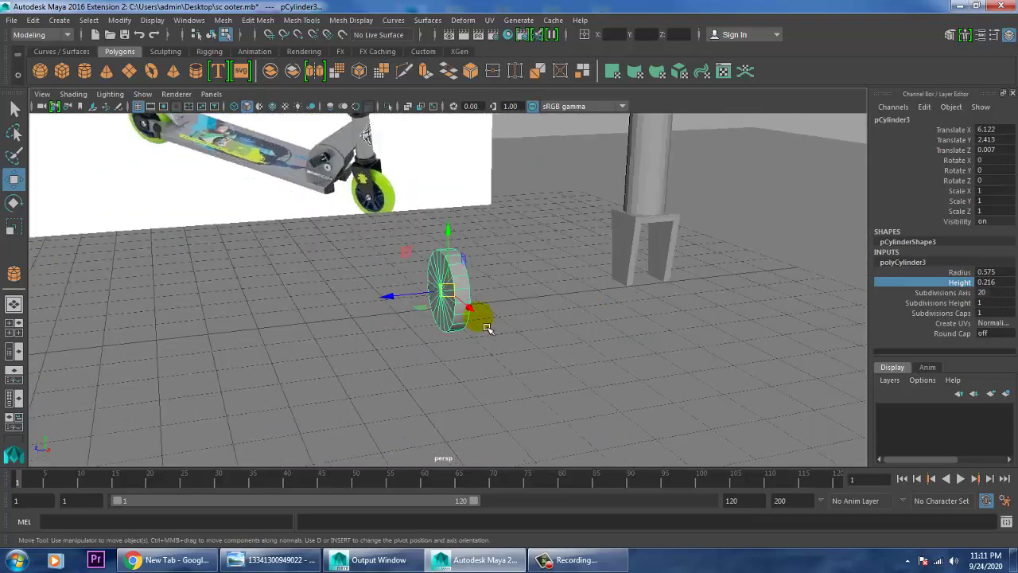
pyautogui.moveTo(406, 307); pyautogui.dragTo(668, 274)
# Scale the wheel cylinder up uniformly to about 1.214
pyautogui.press('space')
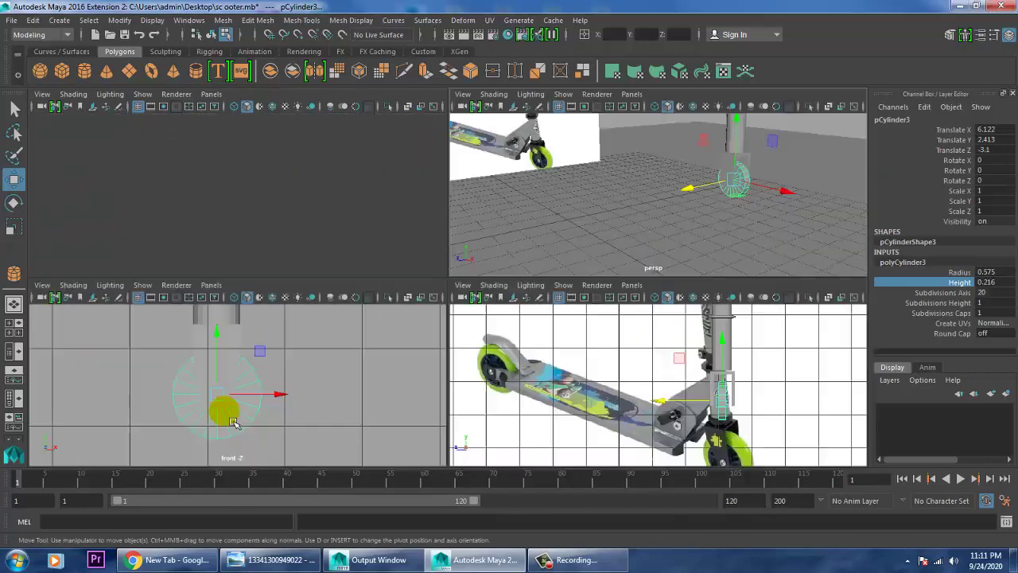
pyautogui.press('space')
pyautogui.press('space')
pyautogui.press('r')
pyautogui.moveTo(407, 308); pyautogui.dragTo(428, 341)
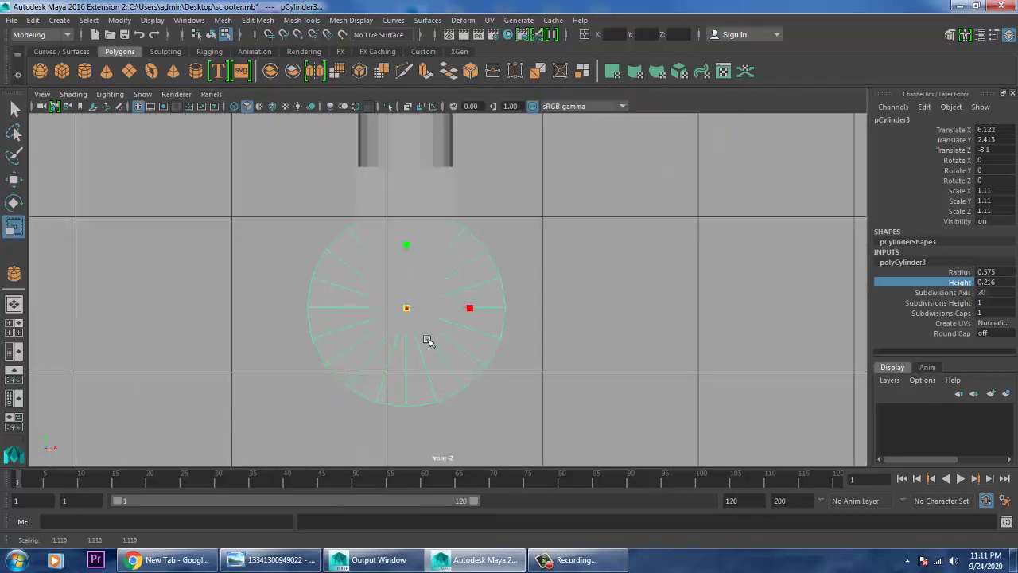
pyautogui.press('w')
pyautogui.press('space')
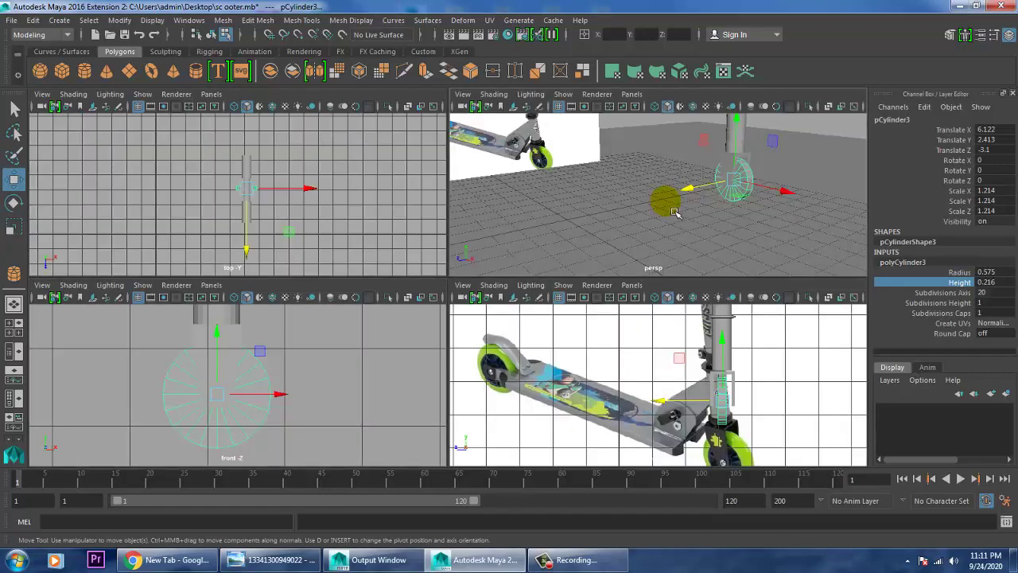
# Widen the wheel cylinder between the fork legs by scaling it along Z to about 1.389
pyautogui.press('space')
pyautogui.keyDown('alt'); pyautogui.moveTo(573, 241); pyautogui.dragTo(691, 362, button='middle'); pyautogui.keyUp('alt')
pyautogui.keyDown('alt'); pyautogui.moveTo(238, 287); pyautogui.dragTo(295, 294, button='right'); pyautogui.keyUp('alt')
pyautogui.scroll(3, 303, 295)
pyautogui.scroll(-5, 592, 324)
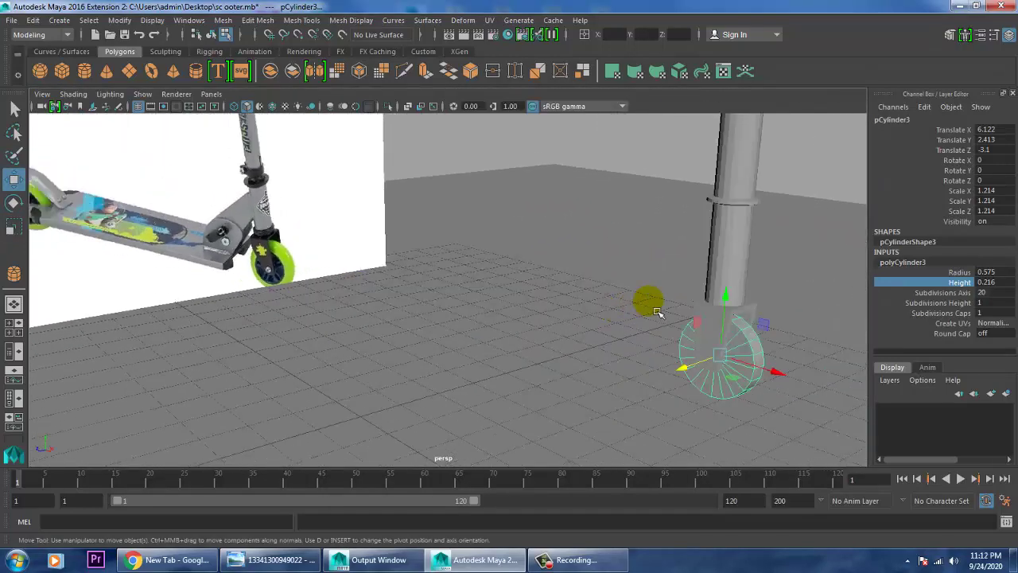
pyautogui.keyDown('alt'); pyautogui.moveTo(661, 316); pyautogui.dragTo(436, 269, button='middle'); pyautogui.keyUp('alt')
pyautogui.press('f')
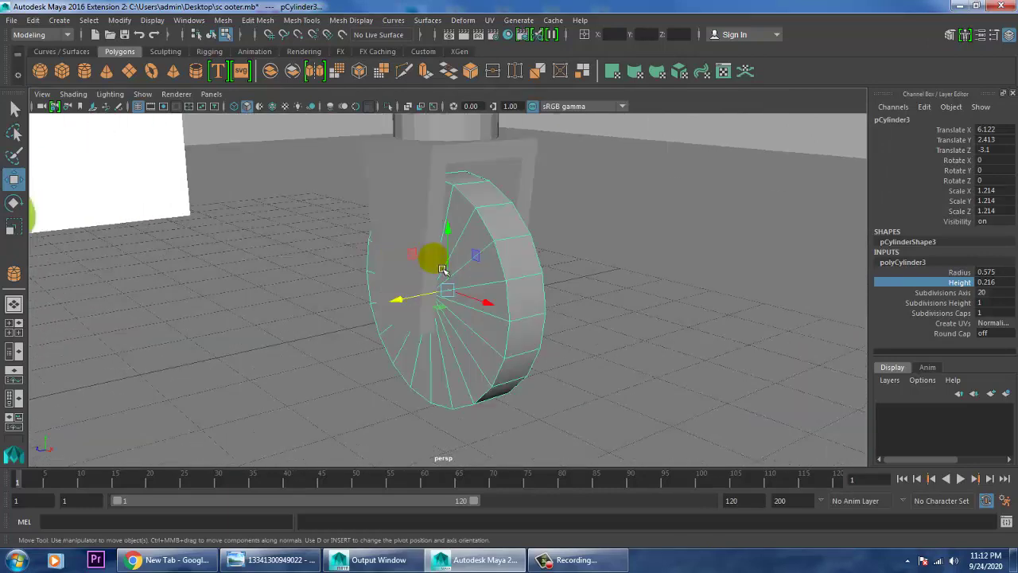
pyautogui.keyDown('alt'); pyautogui.moveTo(442, 284); pyautogui.dragTo(392, 301); pyautogui.keyUp('alt')
pyautogui.press('r')
pyautogui.press('w')
pyautogui.moveTo(467, 194); pyautogui.dragTo(566, 160, button='right')
# Increase the wheel cylinder's axis subdivisions to 28
pyautogui.click(946, 293)
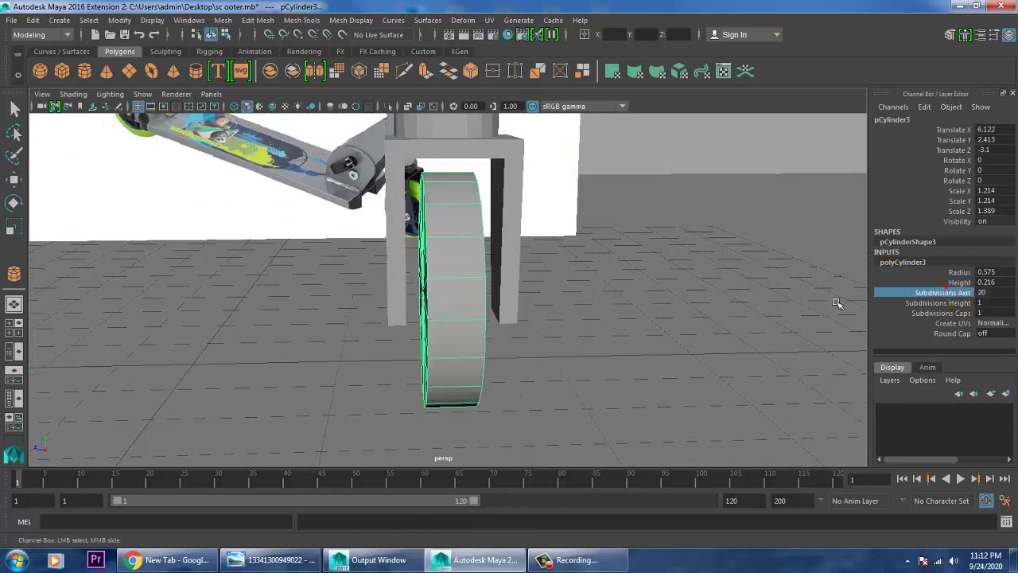
pyautogui.moveTo(691, 284); pyautogui.dragTo(743, 282, button='middle')
pyautogui.keyDown('alt'); pyautogui.moveTo(527, 273); pyautogui.dragTo(568, 271); pyautogui.keyUp('alt')
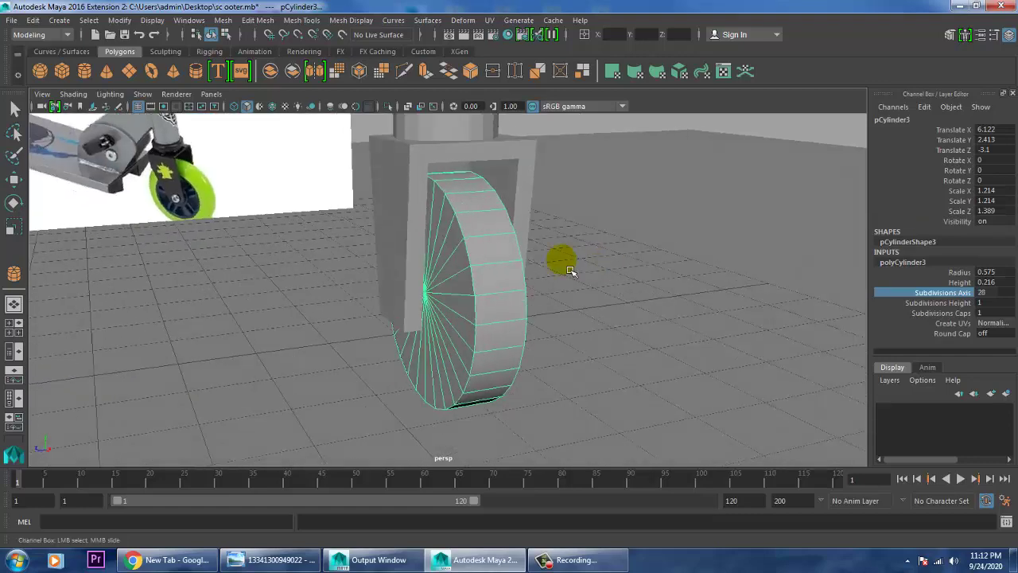
# Bevel the two outer circular edge loops of the front wheel cylinder
pyautogui.press('w')
pyautogui.moveTo(493, 194); pyautogui.dragTo(492, 32, button='right')
pyautogui.scroll(3, 472, 128)
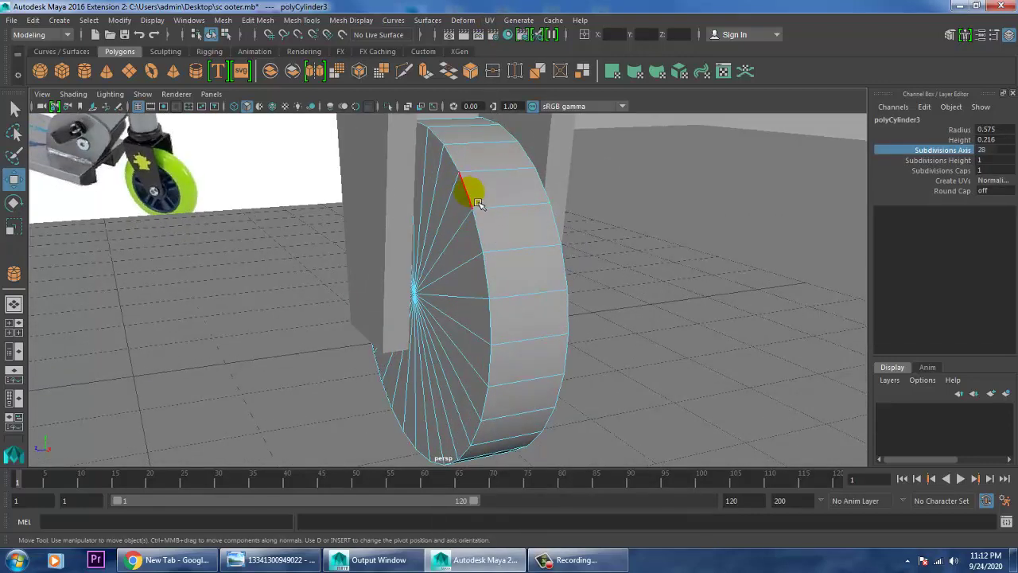
pyautogui.doubleClick(475, 205)
pyautogui.click(543, 192)
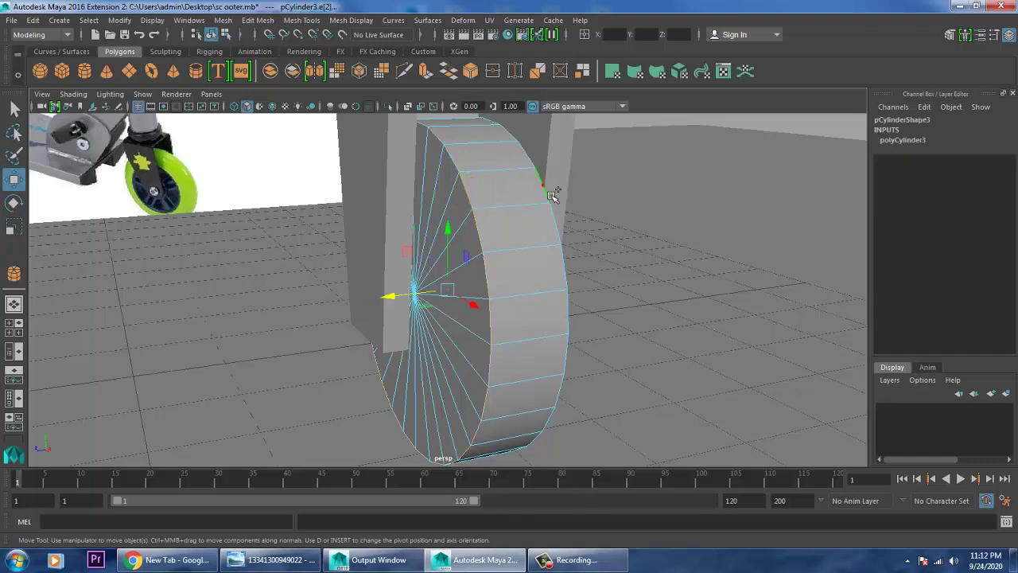
pyautogui.click(298, 21)
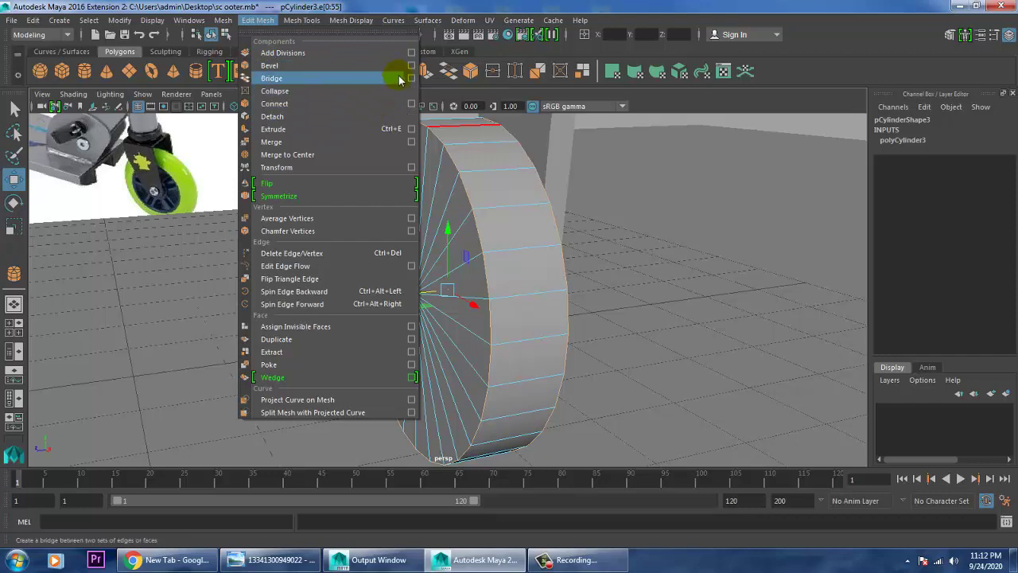
pyautogui.click(393, 69)
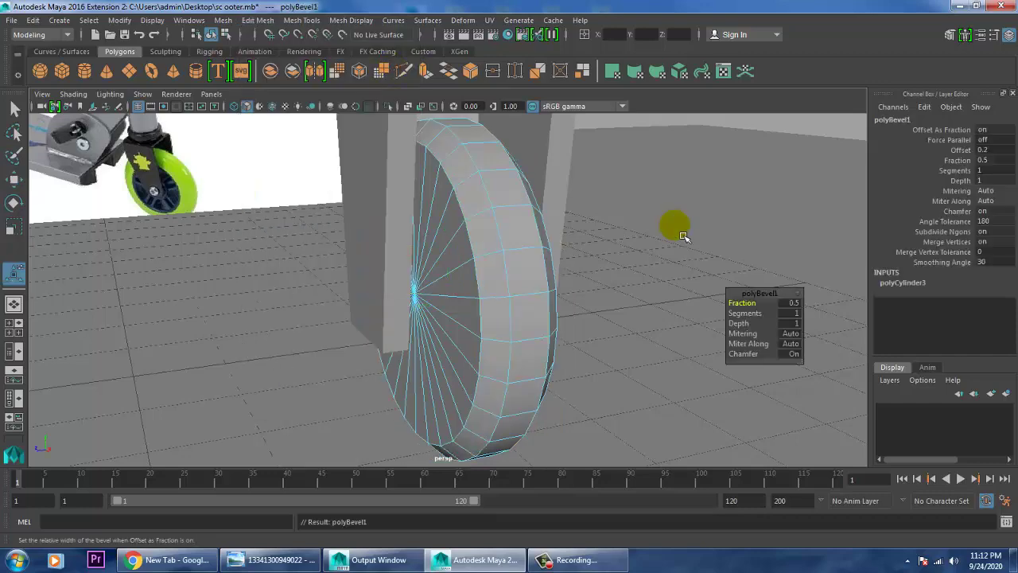
# Set the wheel bevel to 3 segments with a fraction of 0.9 to round the tire profile
pyautogui.moveTo(540, 240)
pyautogui.keyDown('alt'); pyautogui.mouseDown()
pyautogui.moveTo(623, 248)
pyautogui.moveTo(548, 248)
pyautogui.mouseUp(); pyautogui.keyUp('alt')
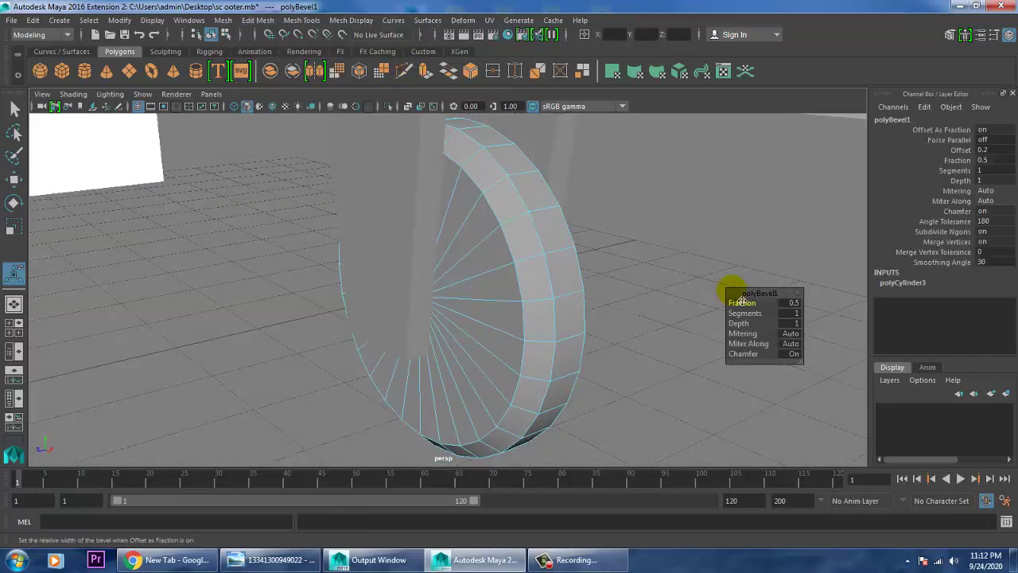
pyautogui.moveTo(750, 315); pyautogui.dragTo(761, 315)
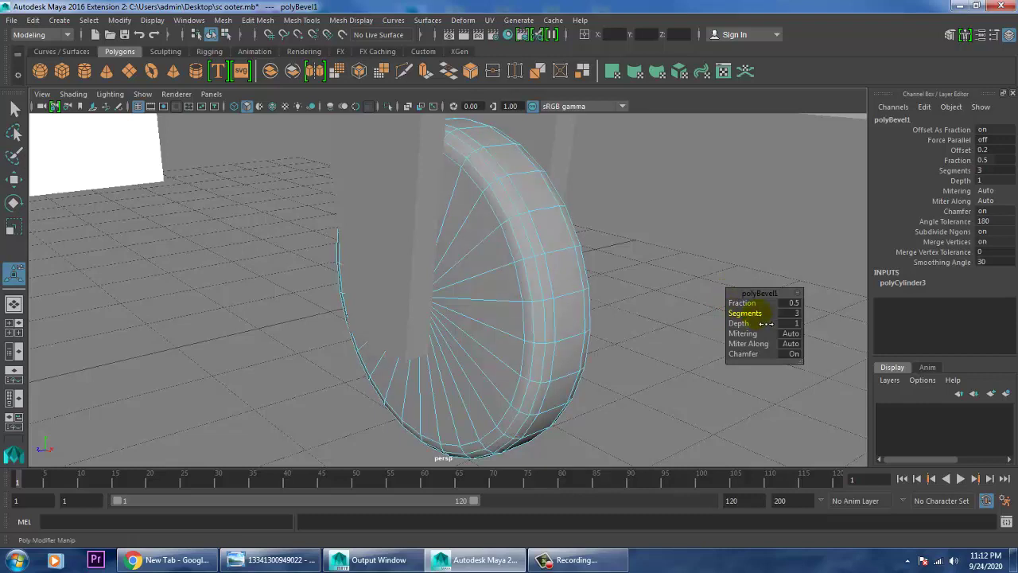
pyautogui.moveTo(766, 312); pyautogui.dragTo(776, 313, button='middle')
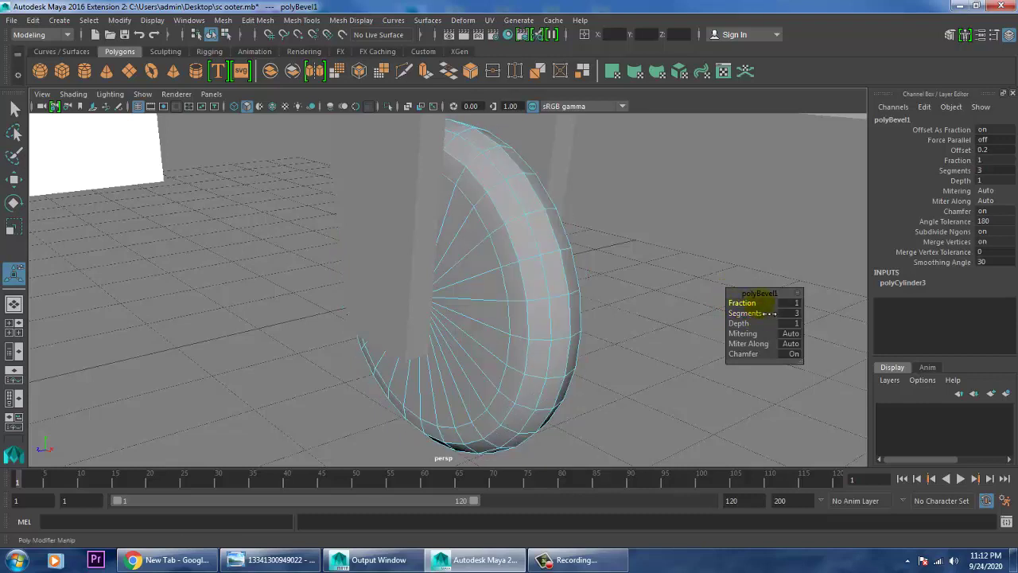
pyautogui.moveTo(764, 314); pyautogui.dragTo(762, 316)
pyautogui.keyDown('alt'); pyautogui.moveTo(548, 287); pyautogui.dragTo(577, 278); pyautogui.keyUp('alt')
# Extrude the cap faces on both sides of the wheel and offset them inward to leave a ring around each cap
pyautogui.press('w')
pyautogui.moveTo(501, 194); pyautogui.dragTo(506, 237, button='right')
pyautogui.keyDown('alt'); pyautogui.moveTo(509, 241); pyautogui.dragTo(438, 247); pyautogui.keyUp('alt')
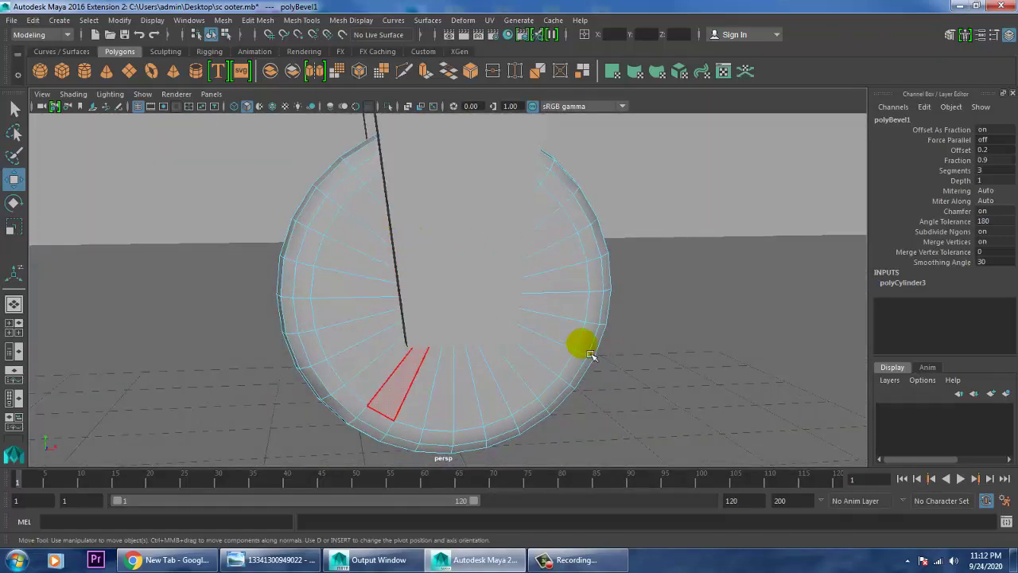
pyautogui.press('space')
pyautogui.press('space')
pyautogui.scroll(3, 394, 350)
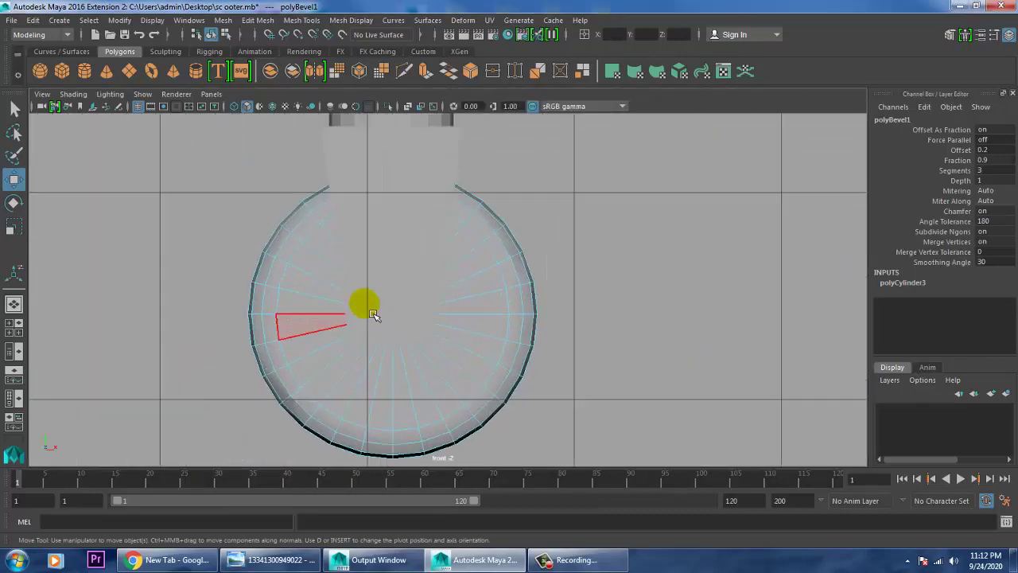
pyautogui.moveTo(422, 354); pyautogui.dragTo(457, 381)
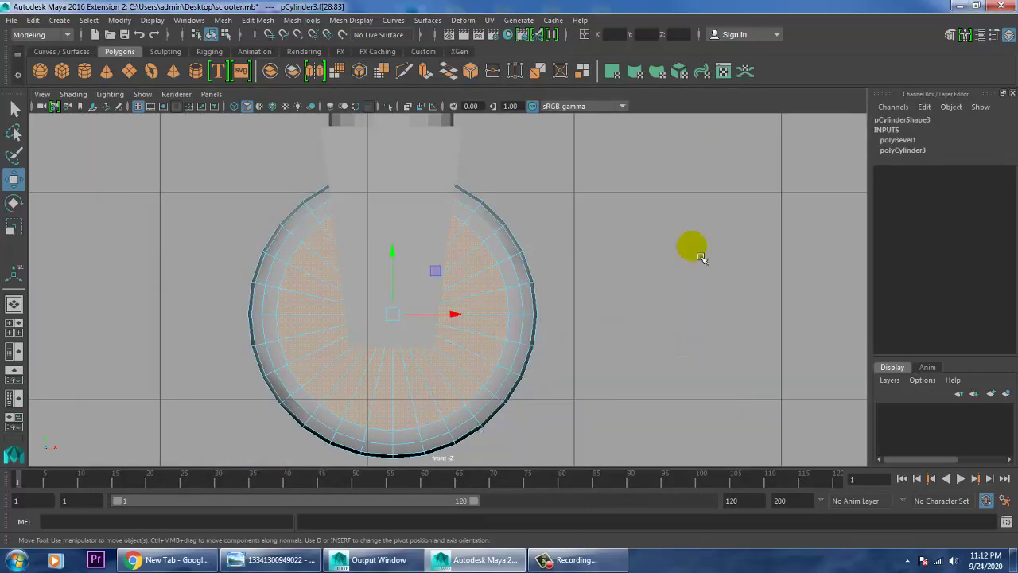
pyautogui.press('space')
pyautogui.press('space')
pyautogui.keyDown('alt'); pyautogui.moveTo(525, 225); pyautogui.dragTo(491, 239); pyautogui.keyUp('alt')
pyautogui.click(257, 19)
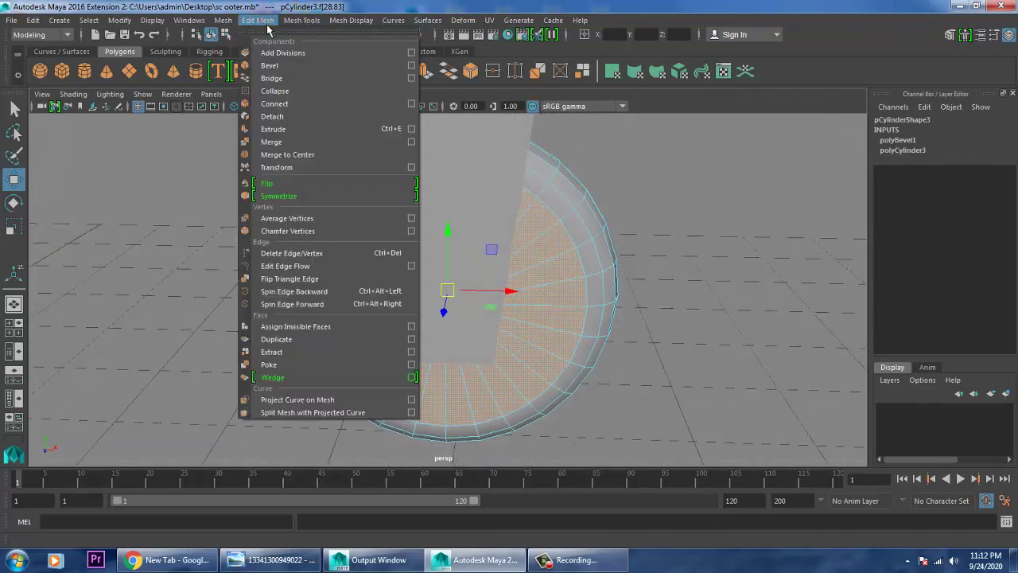
pyautogui.click(324, 128)
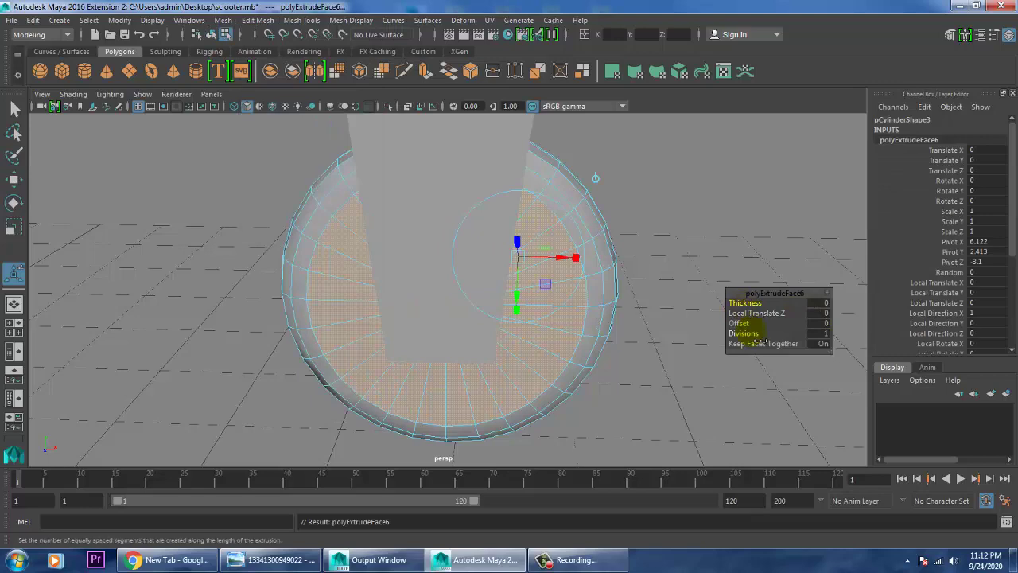
pyautogui.moveTo(746, 323); pyautogui.dragTo(746, 324)
pyautogui.keyDown('alt'); pyautogui.moveTo(574, 269); pyautogui.dragTo(657, 274); pyautogui.keyUp('alt')
pyautogui.press('w')
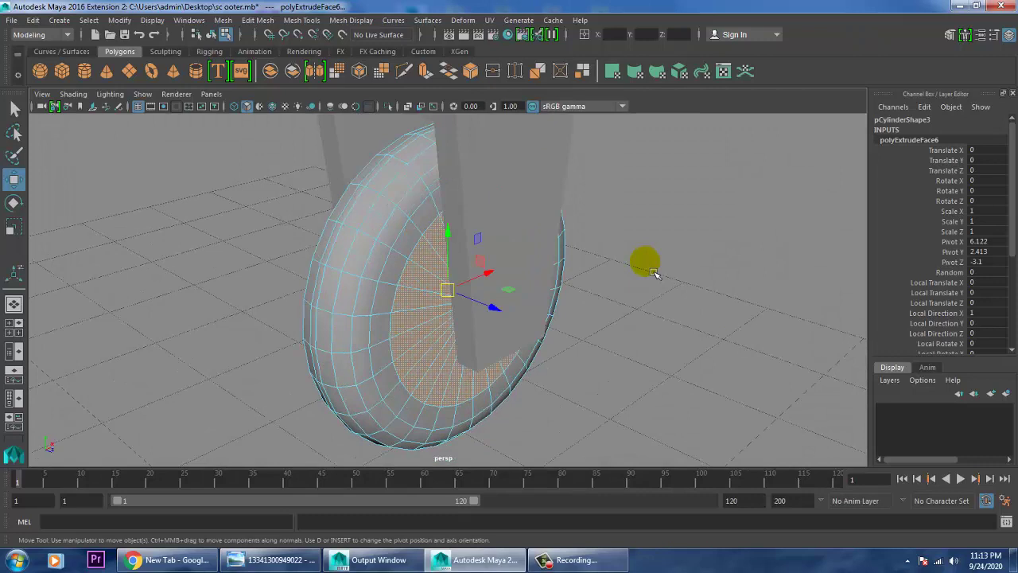
# Try extruding the wheel's inner side faces with a thickness of -0.1 and scaling them down, and undo these changes
pyautogui.hotkey('ctrl', 'e')
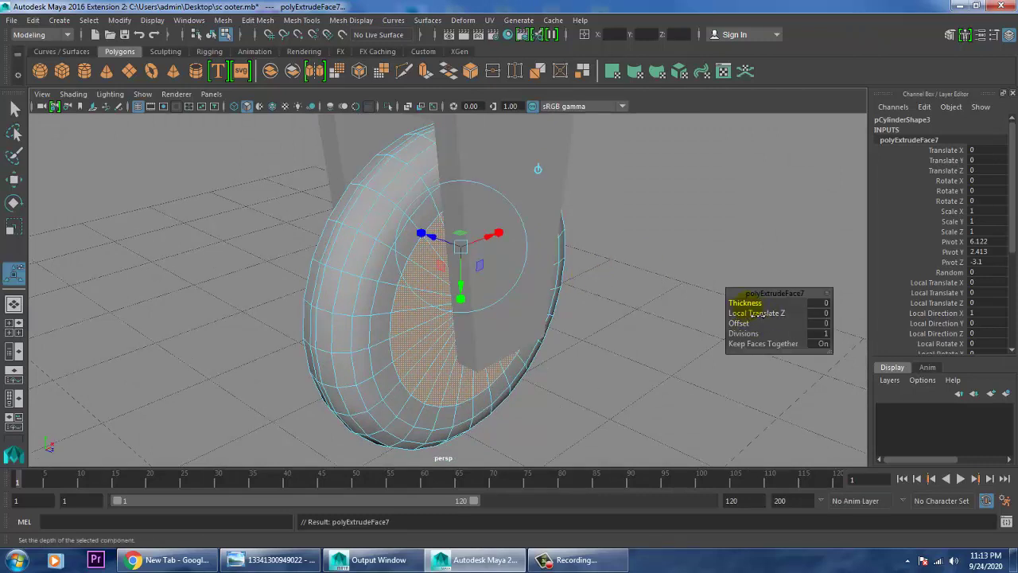
pyautogui.moveTo(747, 304); pyautogui.dragTo(757, 315)
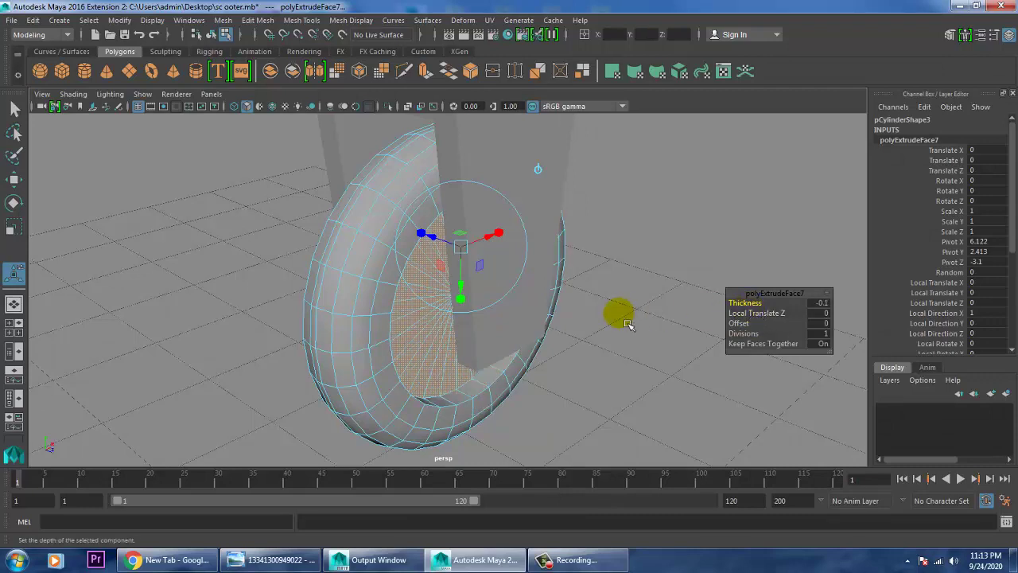
pyautogui.press('w')
pyautogui.press('r')
pyautogui.moveTo(449, 291); pyautogui.dragTo(430, 266)
pyautogui.moveTo(493, 284)
pyautogui.keyDown('alt'); pyautogui.mouseDown()
pyautogui.moveTo(600, 287)
pyautogui.moveTo(513, 283)
pyautogui.mouseUp(); pyautogui.keyUp('alt')
pyautogui.hotkey('ctrl', 'z')
pyautogui.hotkey('ctrl', 'z')
pyautogui.hotkey('ctrl', 'z')
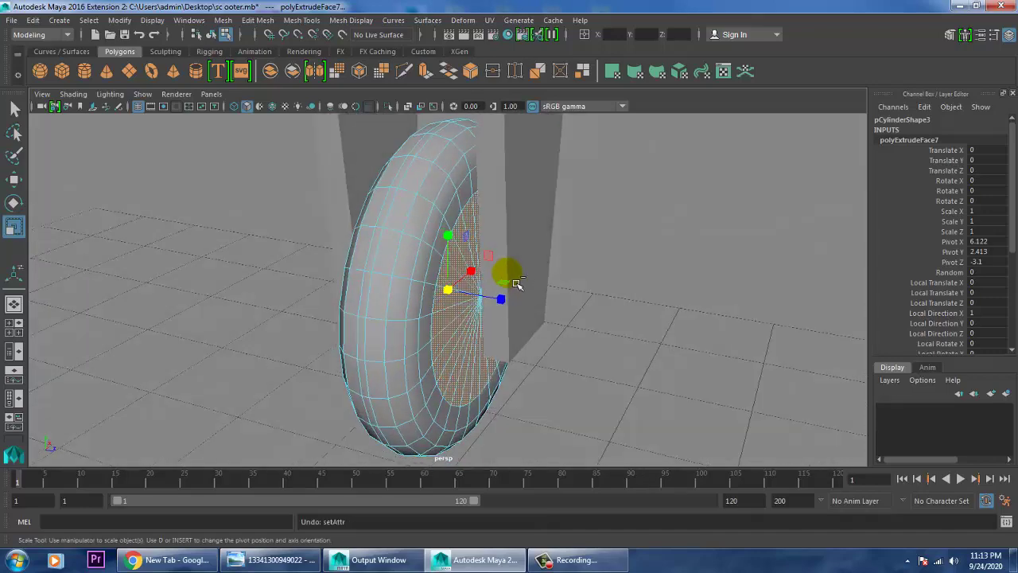
# Extrude the wheel's inner side faces on both sides with an offset of 0.1
pyautogui.press('w')
pyautogui.keyDown('alt'); pyautogui.moveTo(513, 323); pyautogui.dragTo(492, 300); pyautogui.keyUp('alt')
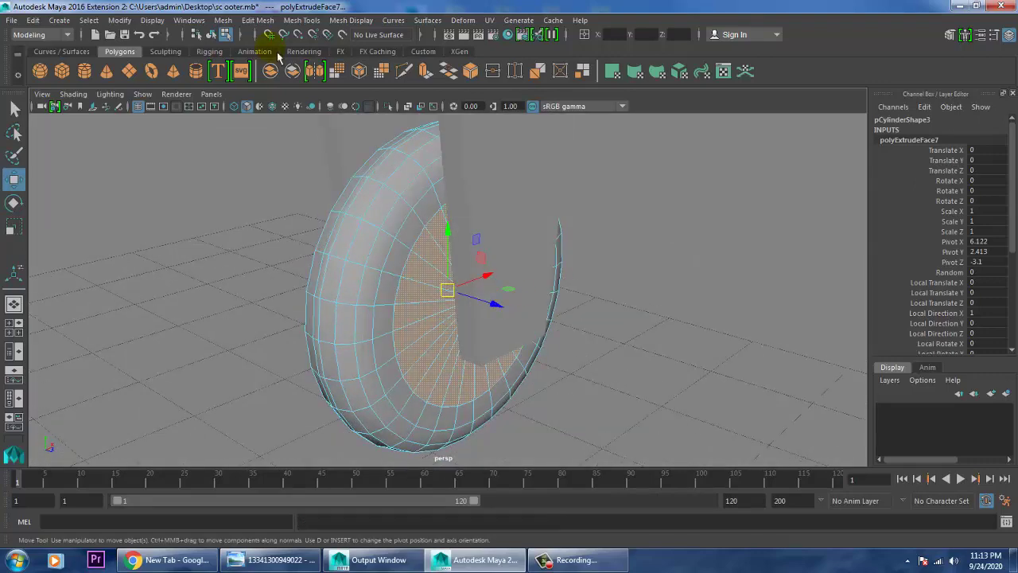
pyautogui.click(258, 20)
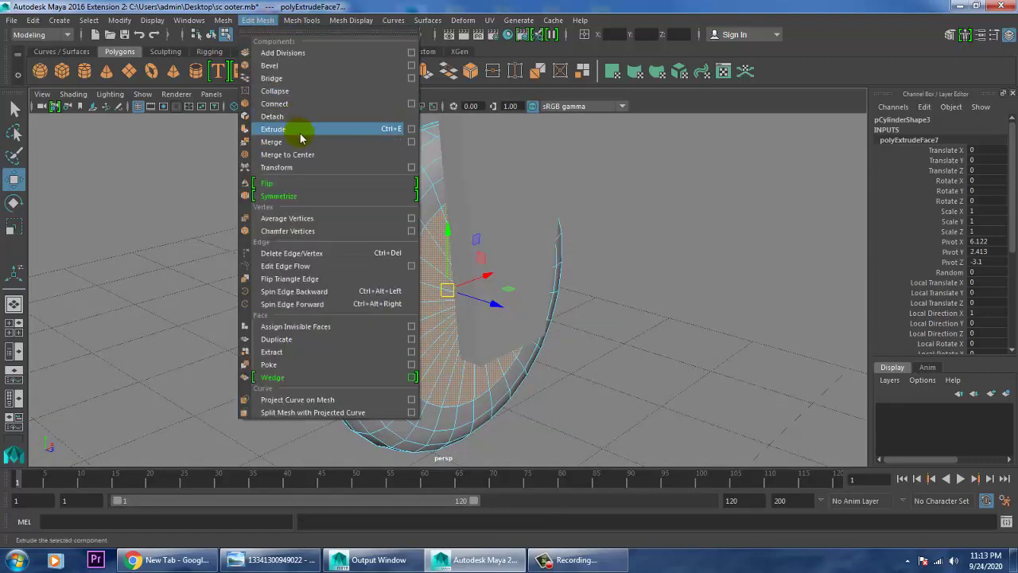
pyautogui.click(300, 132)
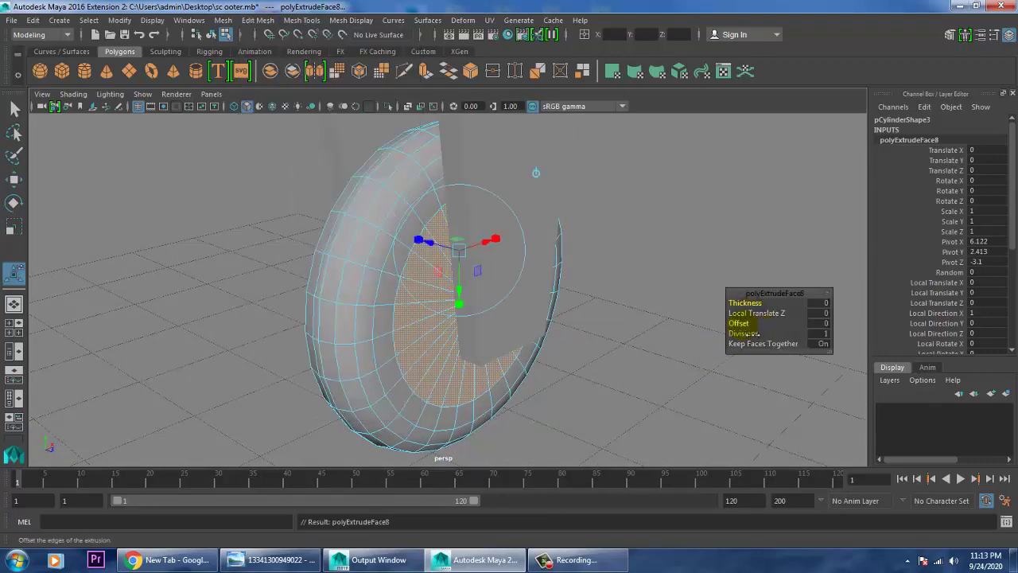
pyautogui.moveTo(747, 334); pyautogui.dragTo(754, 334, button='middle')
pyautogui.moveTo(754, 334); pyautogui.dragTo(754, 335)
pyautogui.moveTo(757, 334); pyautogui.dragTo(753, 334, button='middle')
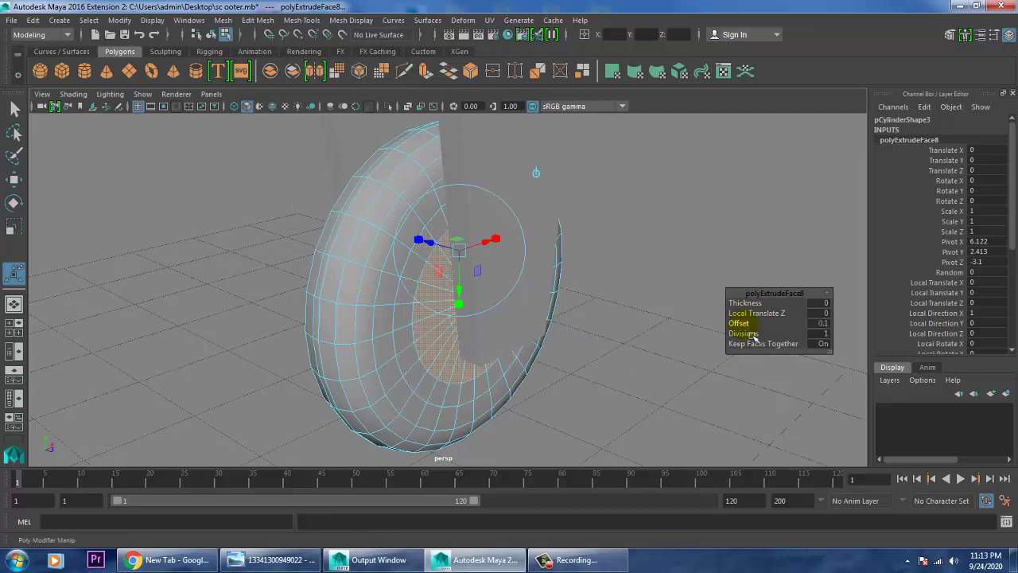
pyautogui.moveTo(750, 307); pyautogui.dragTo(748, 308)
pyautogui.hotkey('ctrl', 'z')
pyautogui.hotkey('ctrl', 'z')
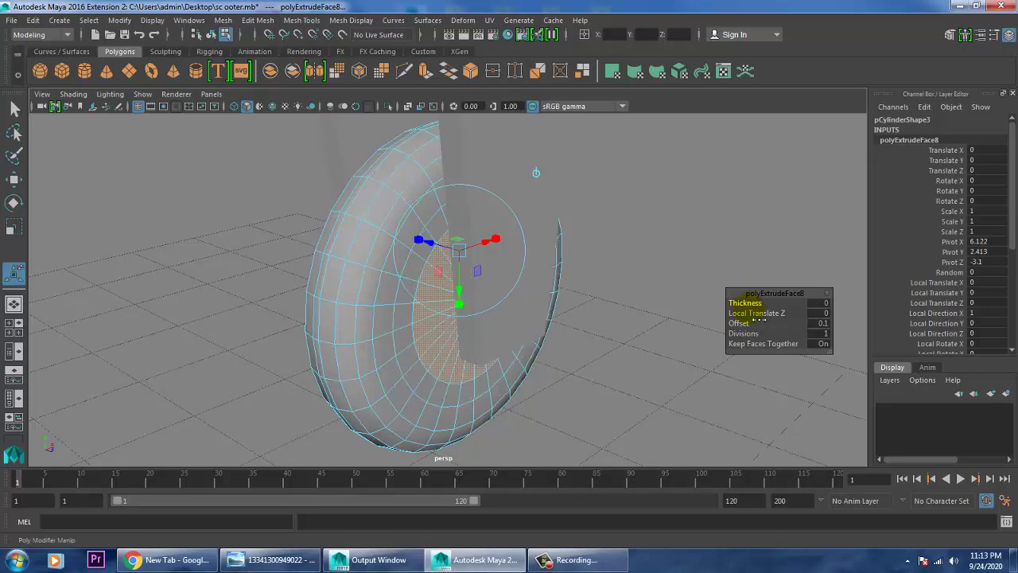
# Scale the inner side faces down uniformly so they sink toward the wheel's center on both sides
pyautogui.press('w')
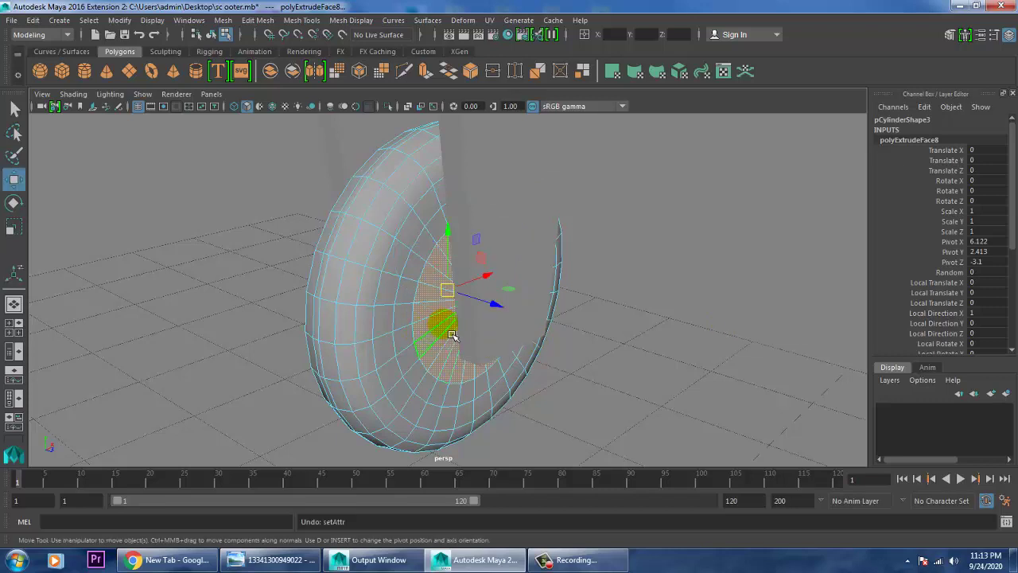
pyautogui.press('r')
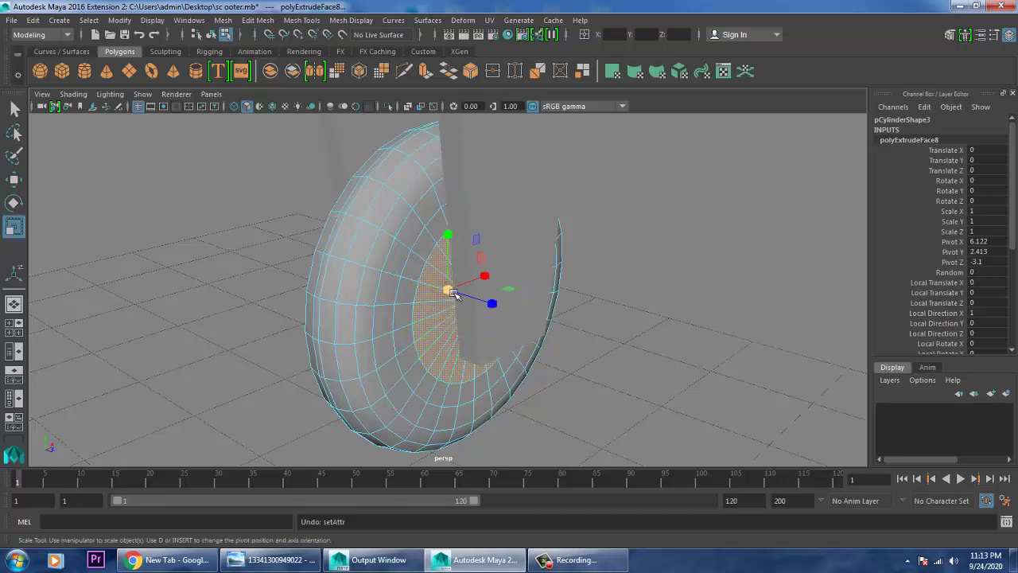
pyautogui.moveTo(450, 291); pyautogui.dragTo(421, 274)
pyautogui.keyDown('alt'); pyautogui.moveTo(494, 303); pyautogui.dragTo(526, 305); pyautogui.keyUp('alt')
pyautogui.press('w')
pyautogui.keyDown('alt'); pyautogui.moveTo(427, 282); pyautogui.dragTo(411, 284); pyautogui.keyUp('alt')
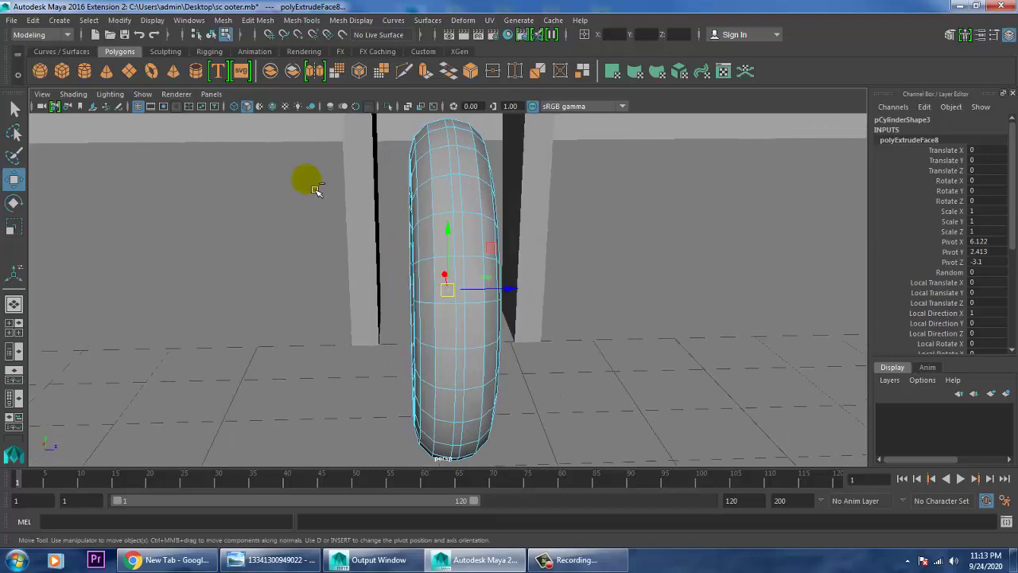
# Limit the selection to the hub faces on one side of the wheel and extrude them with an offset of 0.1
pyautogui.keyDown('ctrl'); pyautogui.moveTo(491, 483); pyautogui.dragTo(456, 461); pyautogui.keyUp('ctrl')
pyautogui.keyDown('alt'); pyautogui.moveTo(511, 331); pyautogui.dragTo(497, 332); pyautogui.keyUp('alt')
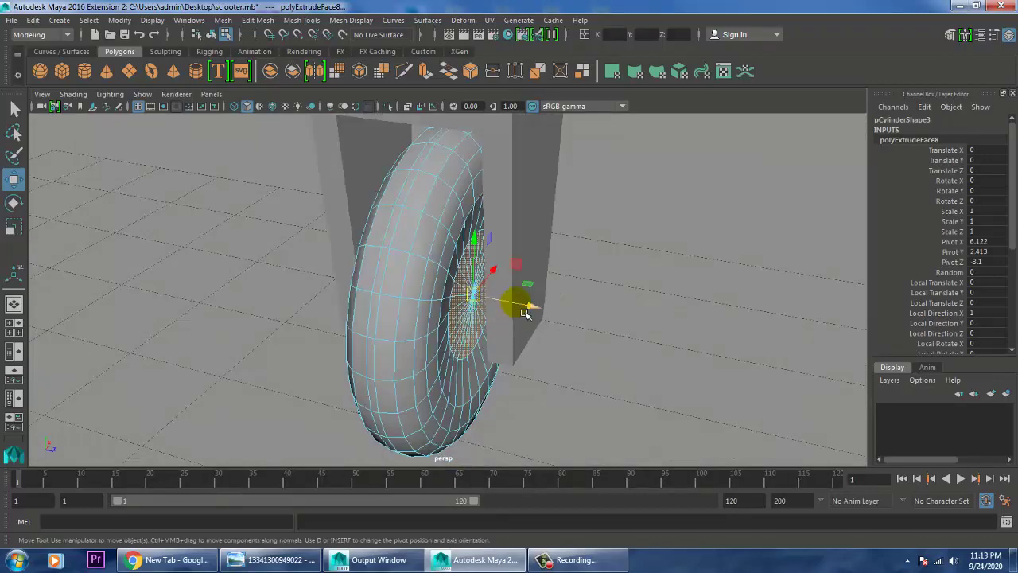
pyautogui.moveTo(596, 331)
pyautogui.keyDown('alt'); pyautogui.mouseDown()
pyautogui.moveTo(455, 309)
pyautogui.moveTo(530, 295)
pyautogui.moveTo(594, 319)
pyautogui.mouseUp(); pyautogui.keyUp('alt')
pyautogui.scroll(4, 494, 324)
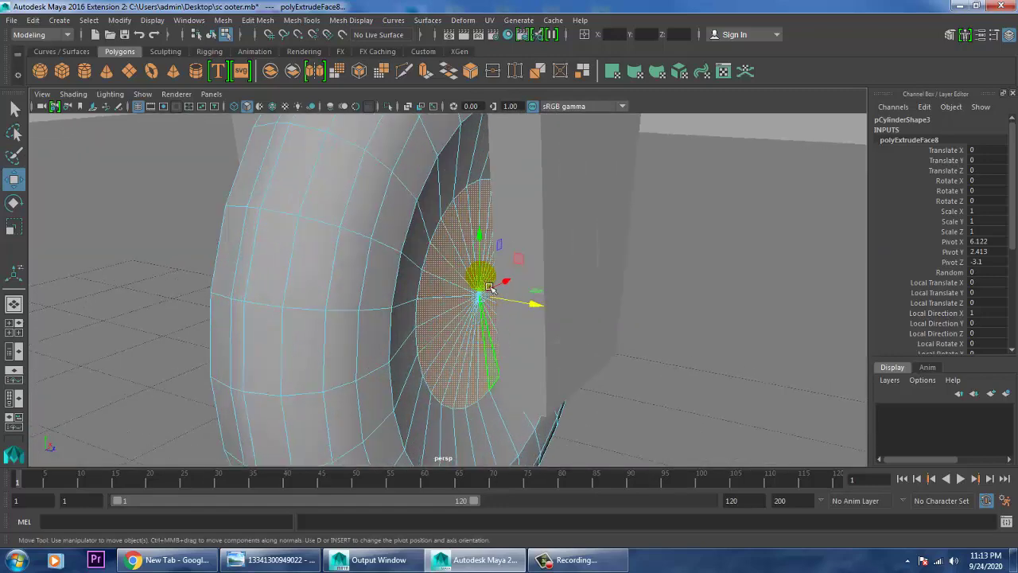
pyautogui.click(257, 20)
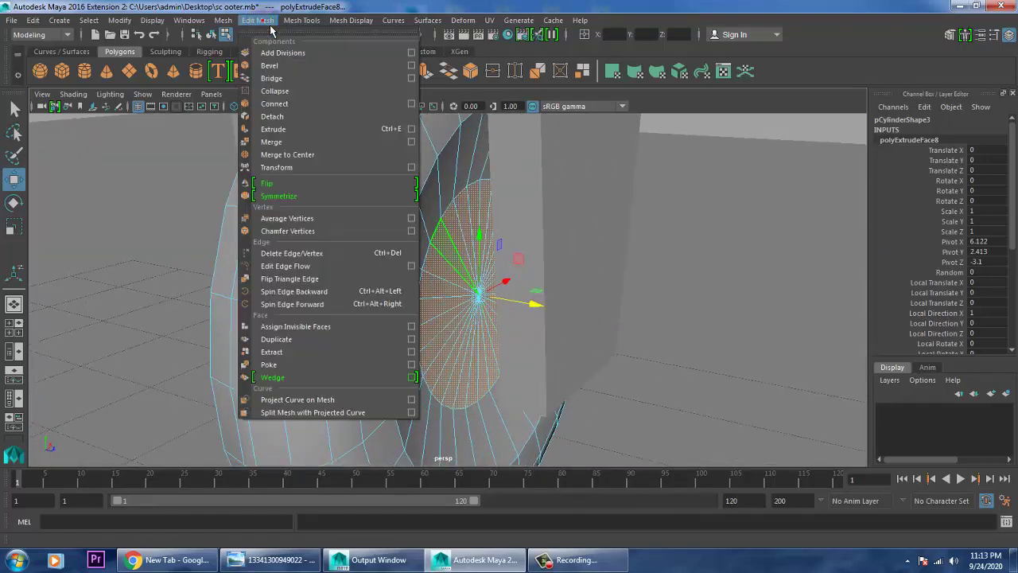
pyautogui.click(304, 130)
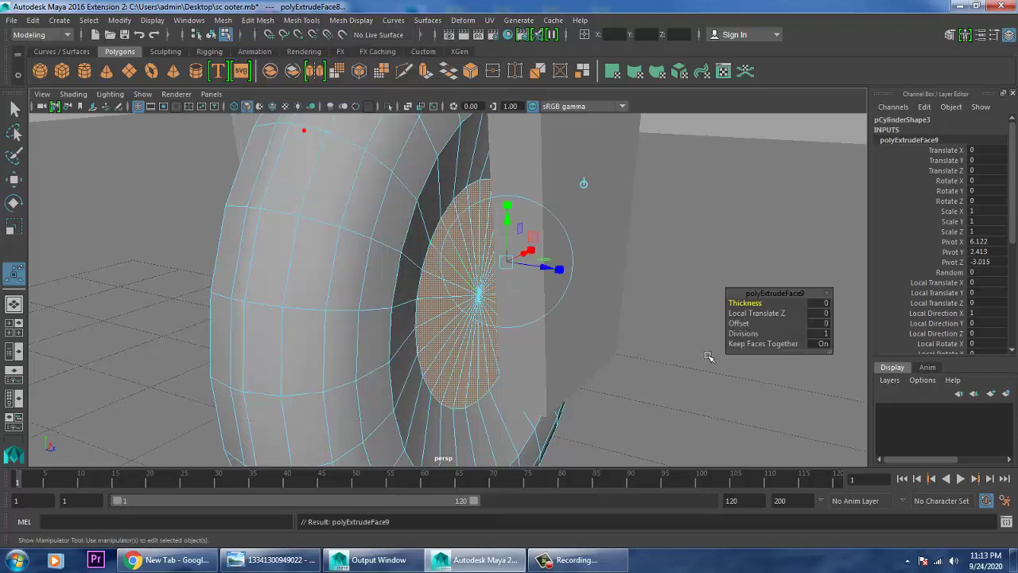
pyautogui.click(747, 324)
pyautogui.moveTo(755, 335); pyautogui.dragTo(755, 336)
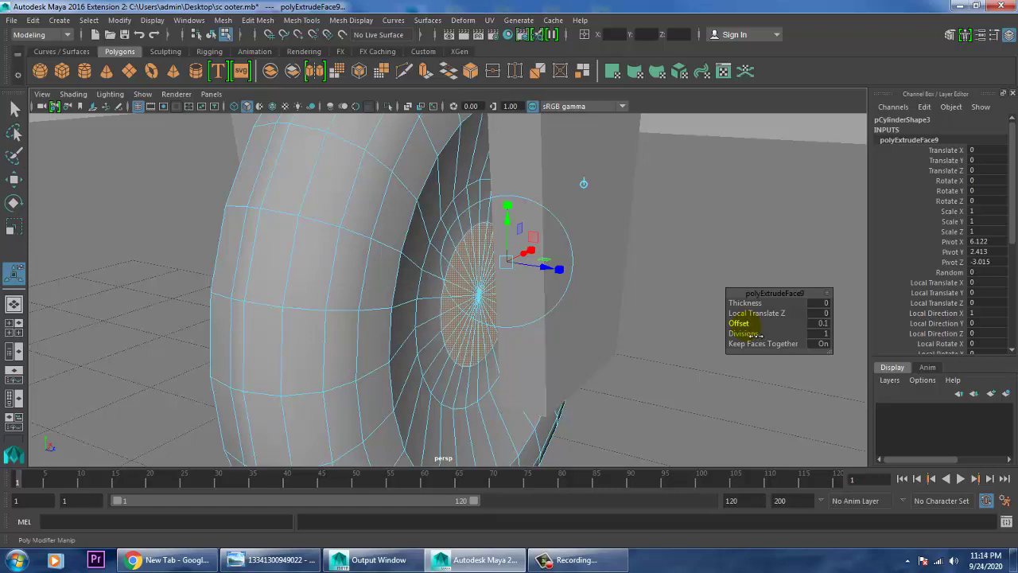
# Move the extruded hub faces along the wheel's axle direction
pyautogui.press('w')
pyautogui.moveTo(534, 316); pyautogui.dragTo(509, 357)
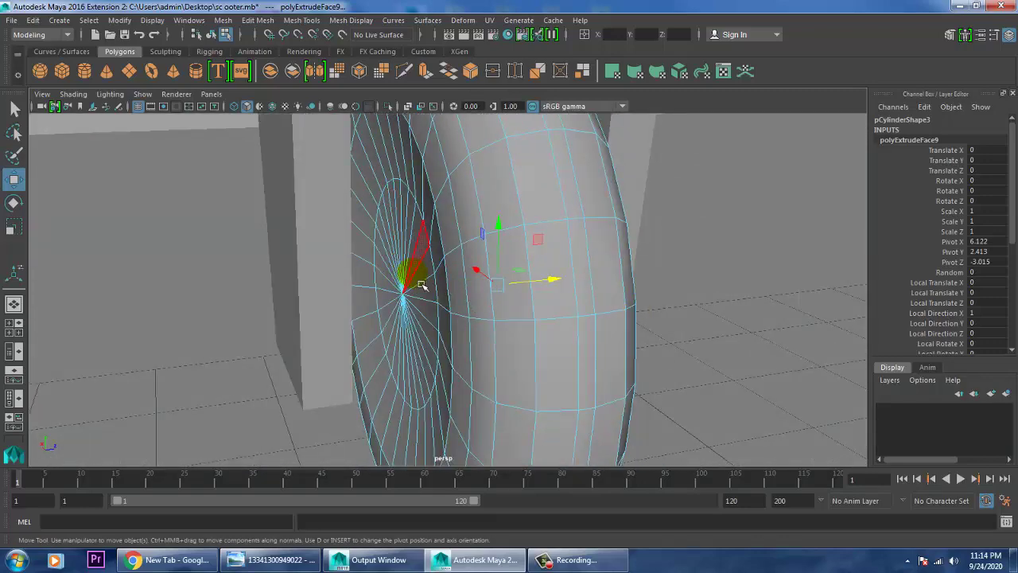
# Select the inner side faces, including the hub, on the opposite side of the wheel
pyautogui.keyDown('alt'); pyautogui.moveTo(422, 284); pyautogui.dragTo(430, 289); pyautogui.keyUp('alt')
pyautogui.moveTo(430, 289); pyautogui.dragTo(428, 123, button='right')
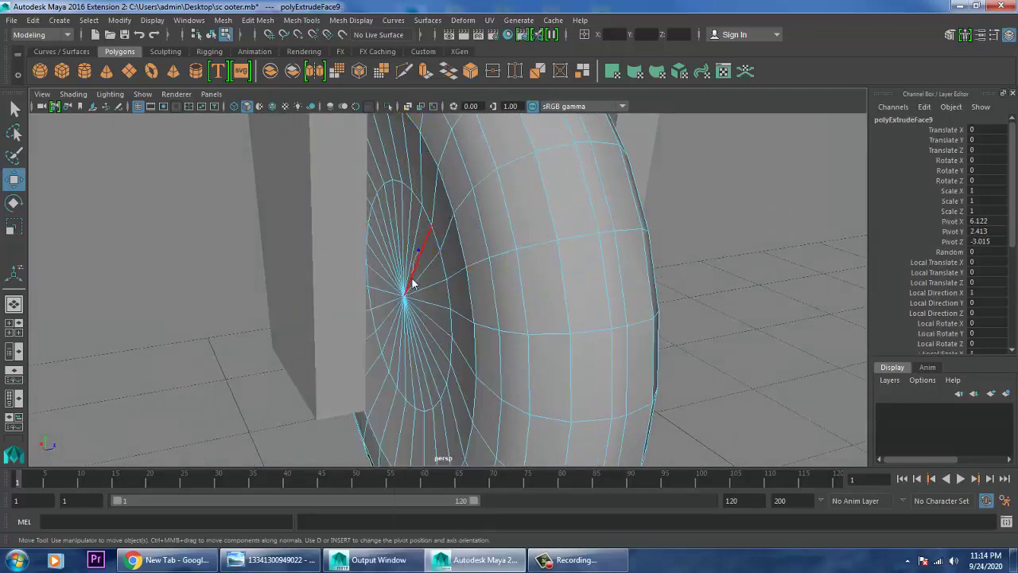
pyautogui.moveTo(412, 280); pyautogui.dragTo(417, 238, button='right')
pyautogui.click(427, 249)
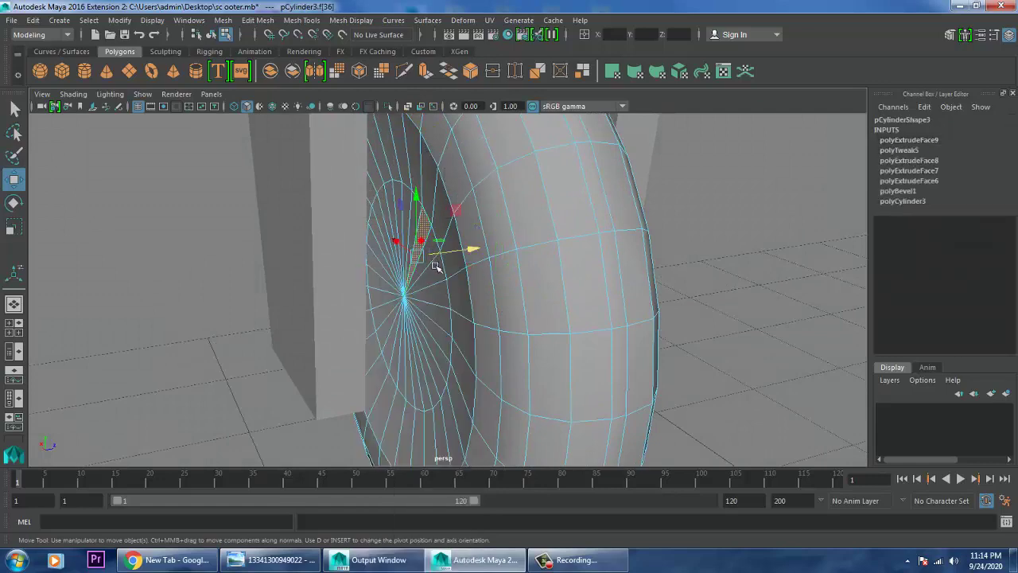
pyautogui.keyDown('alt'); pyautogui.moveTo(450, 270); pyautogui.dragTo(549, 265); pyautogui.keyUp('alt')
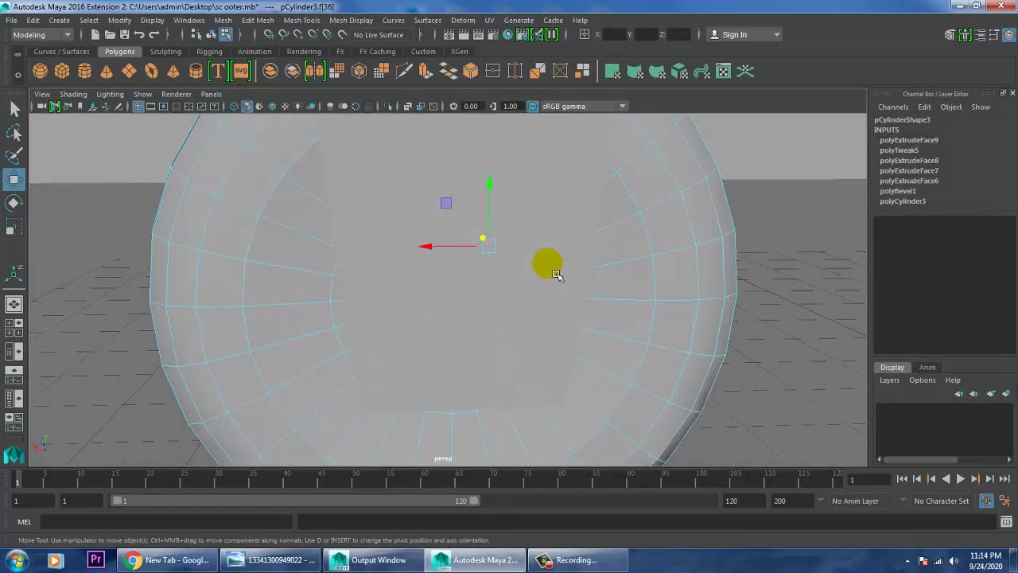
pyautogui.moveTo(290, 215); pyautogui.dragTo(592, 409)
pyautogui.keyDown('alt'); pyautogui.moveTo(420, 319); pyautogui.dragTo(420, 319); pyautogui.keyUp('alt')
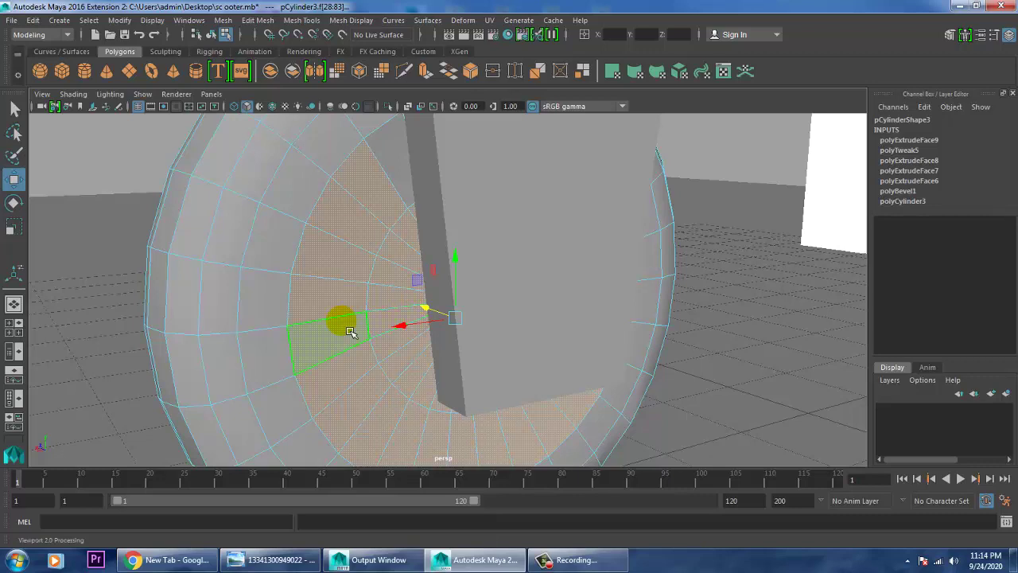
# Remove the side and lower ring faces around the hub from the face selection
pyautogui.moveTo(381, 338)
pyautogui.keyDown('alt'); pyautogui.mouseDown()
pyautogui.moveTo(406, 340)
pyautogui.moveTo(380, 335)
pyautogui.mouseUp(); pyautogui.keyUp('alt')
pyautogui.keyDown('ctrl'); pyautogui.moveTo(132, 158); pyautogui.dragTo(142, 168); pyautogui.keyUp('ctrl')
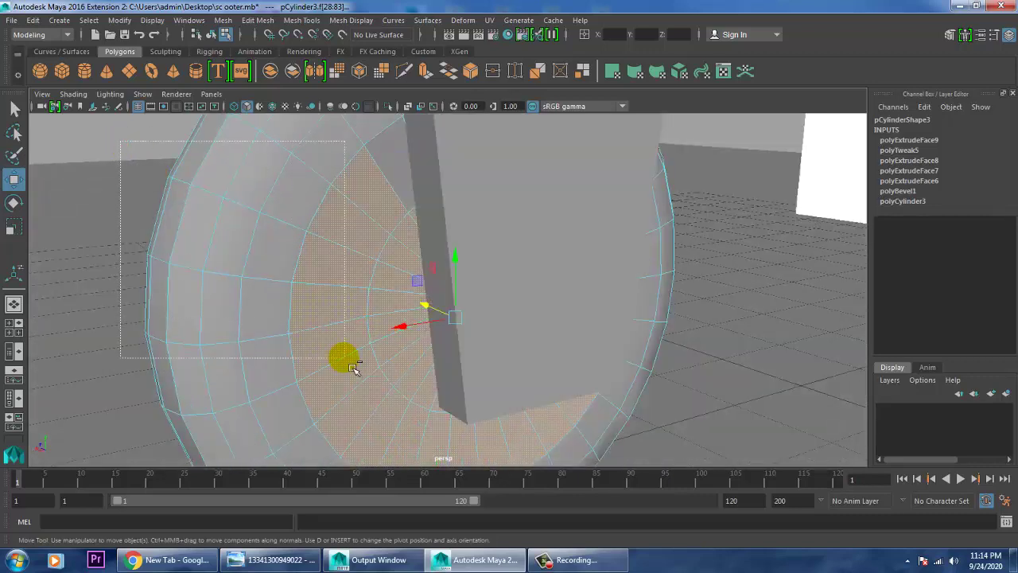
pyautogui.keyDown('ctrl'); pyautogui.moveTo(346, 361); pyautogui.dragTo(339, 363); pyautogui.keyUp('ctrl')
pyautogui.keyDown('alt'); pyautogui.moveTo(561, 329); pyautogui.dragTo(499, 96, button='middle'); pyautogui.keyUp('alt')
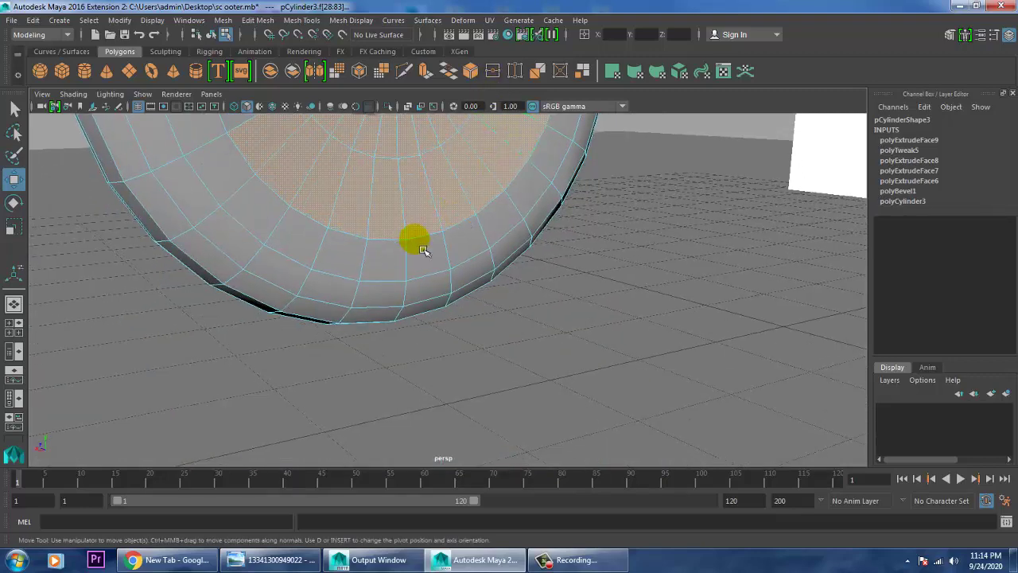
pyautogui.keyDown('alt'); pyautogui.moveTo(506, 248); pyautogui.dragTo(553, 361, button='middle'); pyautogui.keyUp('alt')
pyautogui.keyDown('ctrl'); pyautogui.moveTo(210, 426); pyautogui.dragTo(369, 333); pyautogui.keyUp('ctrl')
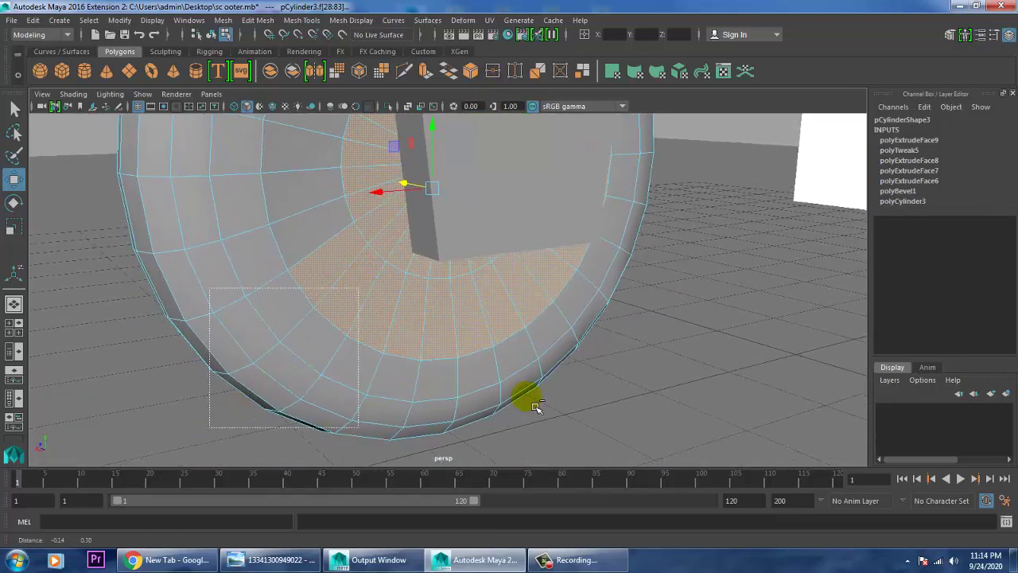
pyautogui.keyDown('ctrl'); pyautogui.moveTo(434, 332); pyautogui.dragTo(388, 323); pyautogui.keyUp('ctrl')
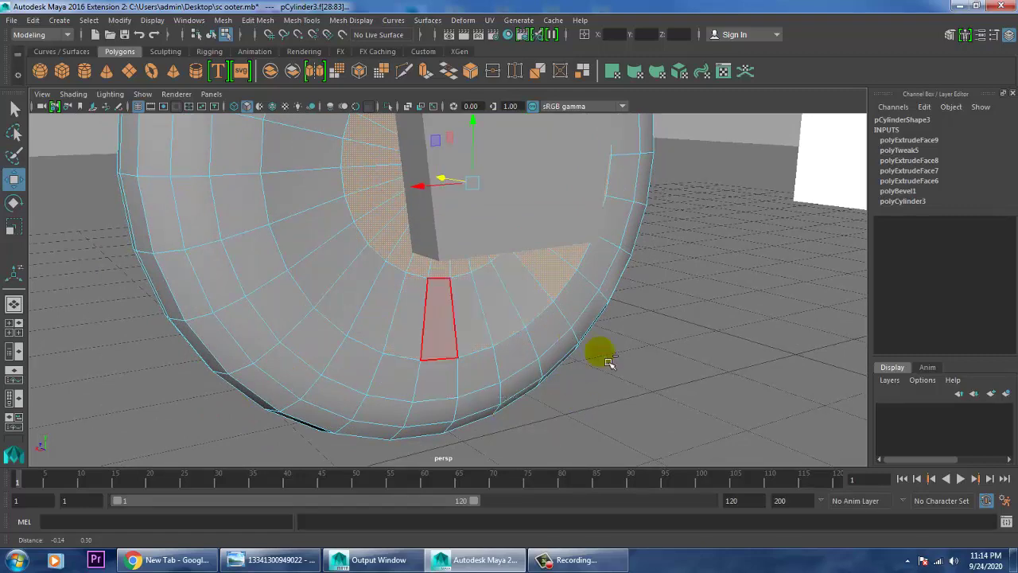
pyautogui.keyDown('ctrl'); pyautogui.moveTo(671, 355); pyautogui.dragTo(611, 287); pyautogui.keyUp('ctrl')
pyautogui.keyDown('ctrl'); pyautogui.moveTo(563, 195); pyautogui.dragTo(614, 223); pyautogui.keyUp('ctrl')
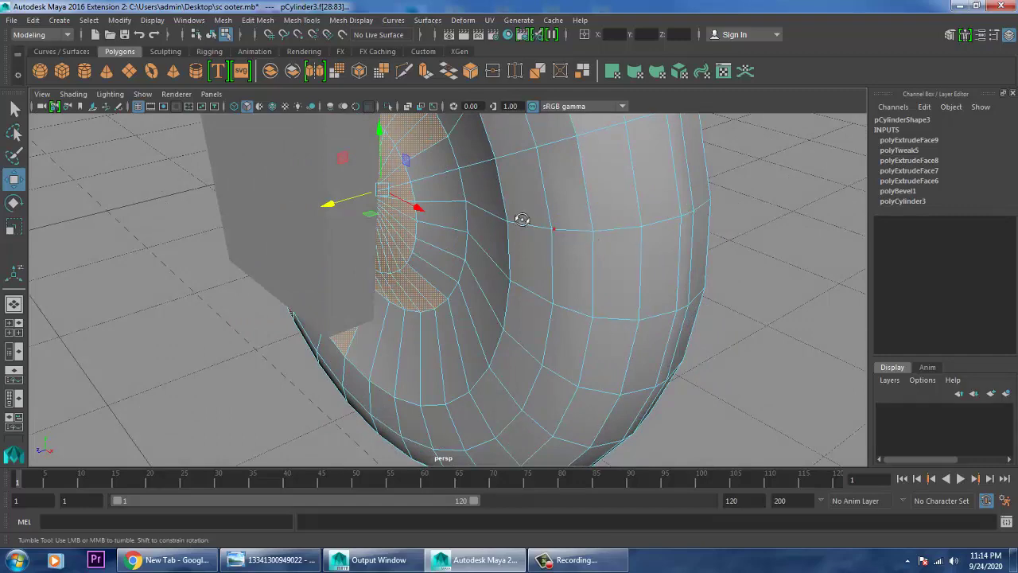
# Deselect the remaining ring faces so only the hub faces on this side of the wheel stay selected
pyautogui.keyDown('alt'); pyautogui.moveTo(425, 252); pyautogui.dragTo(495, 216); pyautogui.keyUp('alt')
pyautogui.scroll(3, 465, 254)
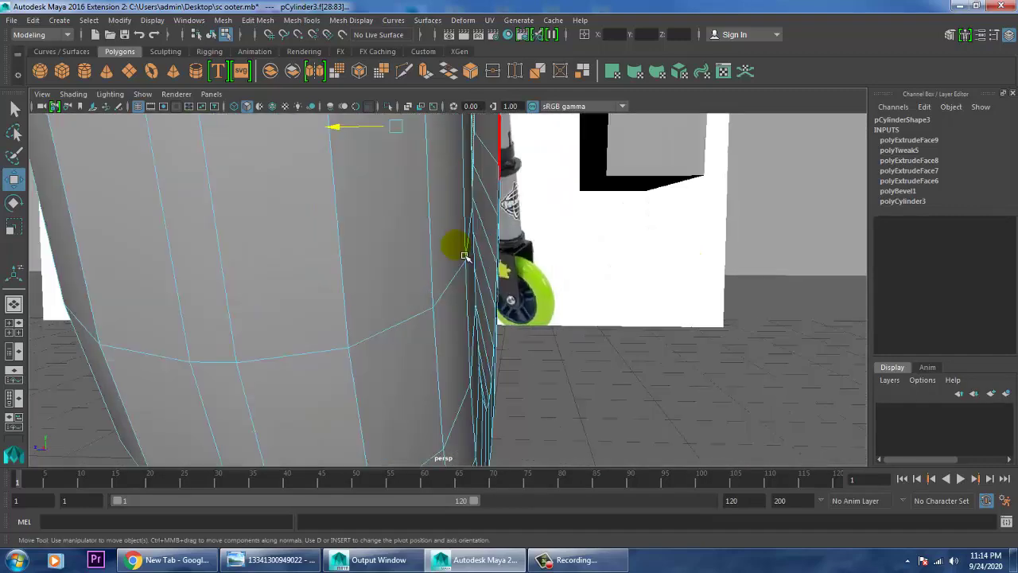
pyautogui.scroll(-3, 465, 256)
pyautogui.scroll(-3, 455, 258)
pyautogui.keyDown('alt'); pyautogui.moveTo(442, 256); pyautogui.dragTo(459, 254); pyautogui.keyUp('alt')
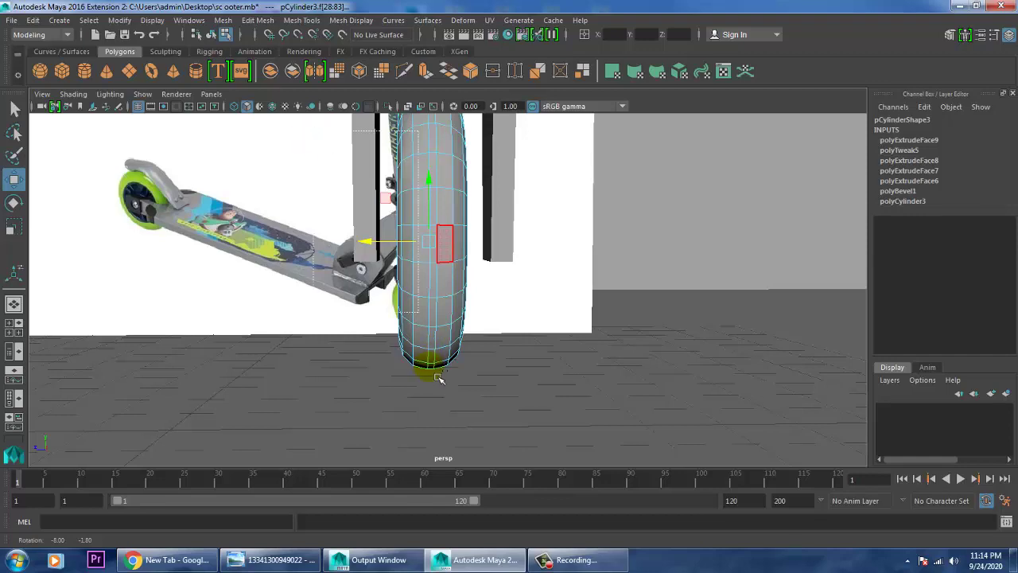
pyautogui.keyDown('alt'); pyautogui.moveTo(440, 378); pyautogui.dragTo(637, 185); pyautogui.keyUp('alt')
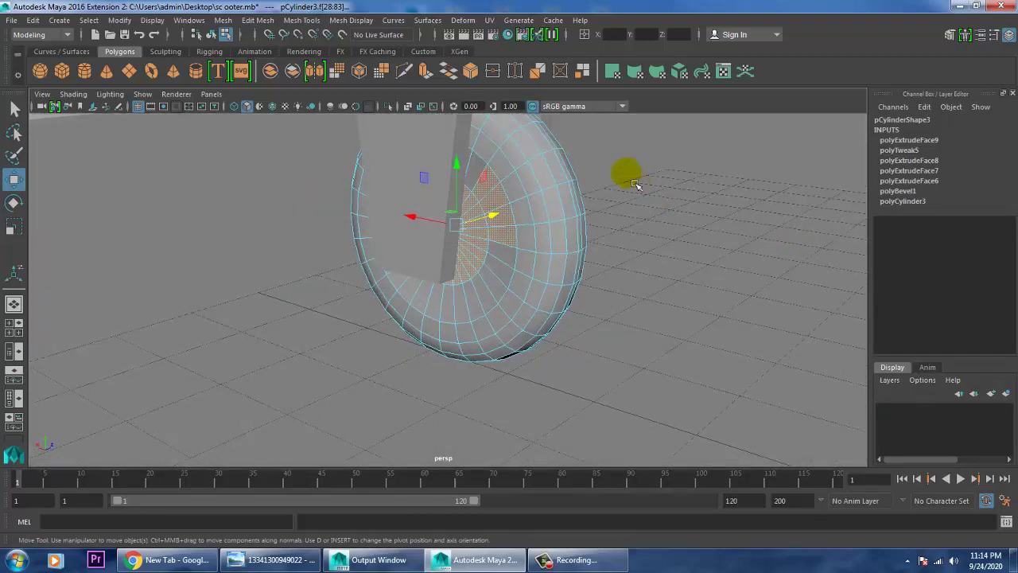
pyautogui.keyDown('ctrl'); pyautogui.moveTo(513, 256); pyautogui.dragTo(512, 252); pyautogui.keyUp('ctrl')
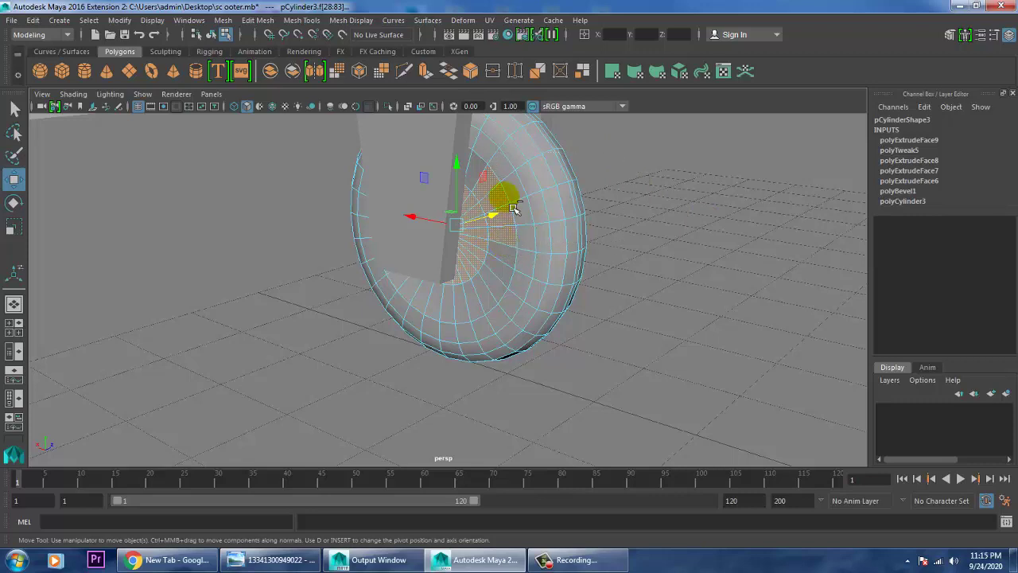
pyautogui.keyDown('alt'); pyautogui.moveTo(648, 229); pyautogui.dragTo(652, 231); pyautogui.keyUp('alt')
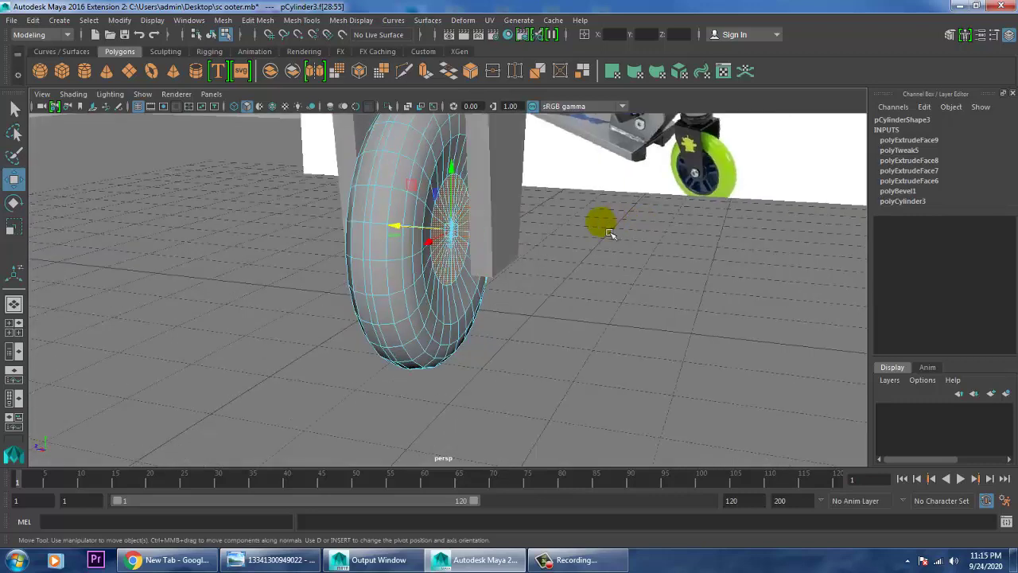
# Extrude the selected hub faces and scale them down uniformly to about 0.57
pyautogui.scroll(4, 432, 231)
pyautogui.scroll(3, 432, 231)
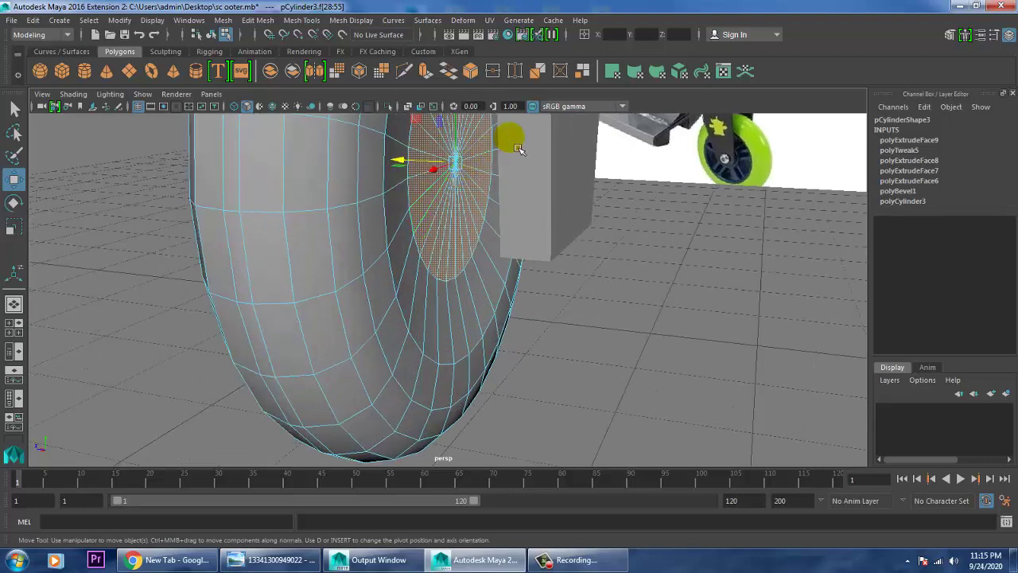
pyautogui.keyDown('alt'); pyautogui.moveTo(540, 285); pyautogui.dragTo(544, 344, button='middle'); pyautogui.keyUp('alt')
pyautogui.keyDown('alt'); pyautogui.moveTo(544, 344); pyautogui.dragTo(492, 325); pyautogui.keyUp('alt')
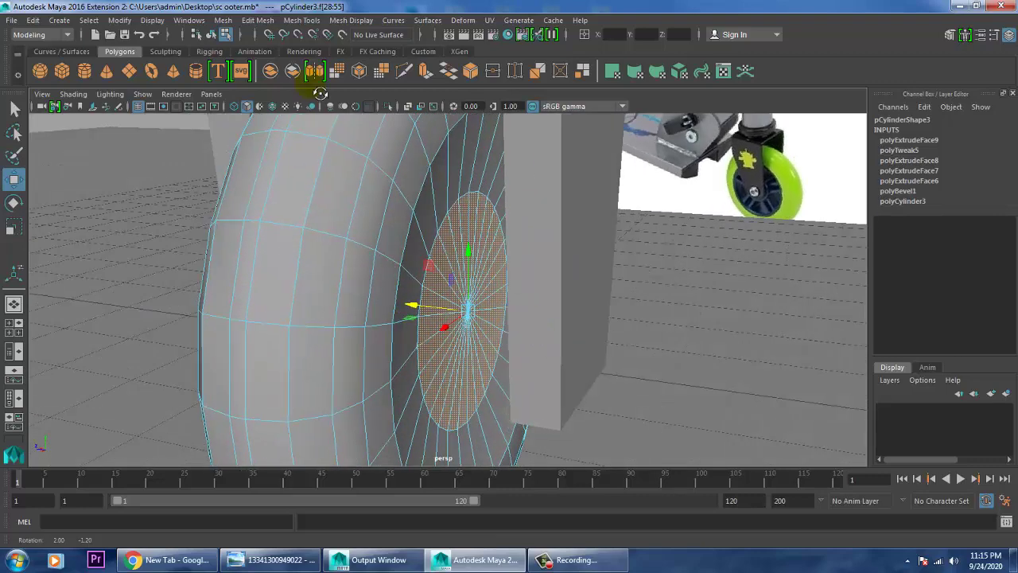
pyautogui.click(265, 22)
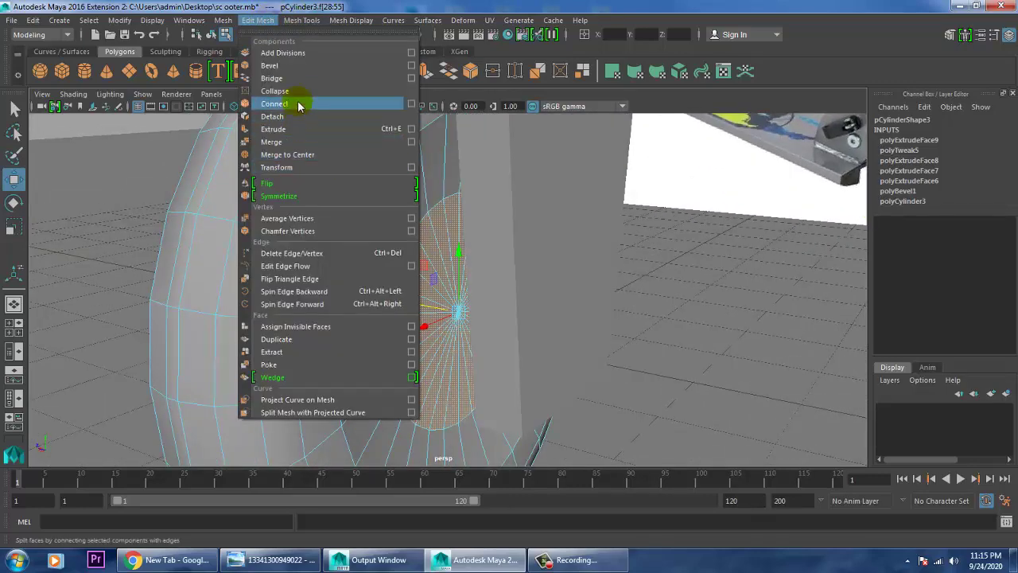
pyautogui.click(307, 128)
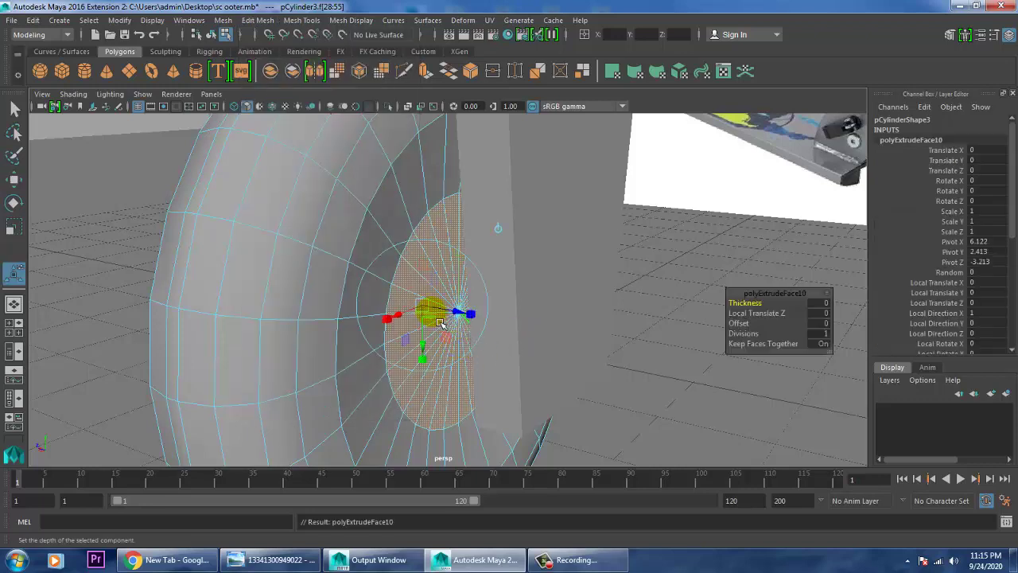
pyautogui.press('r')
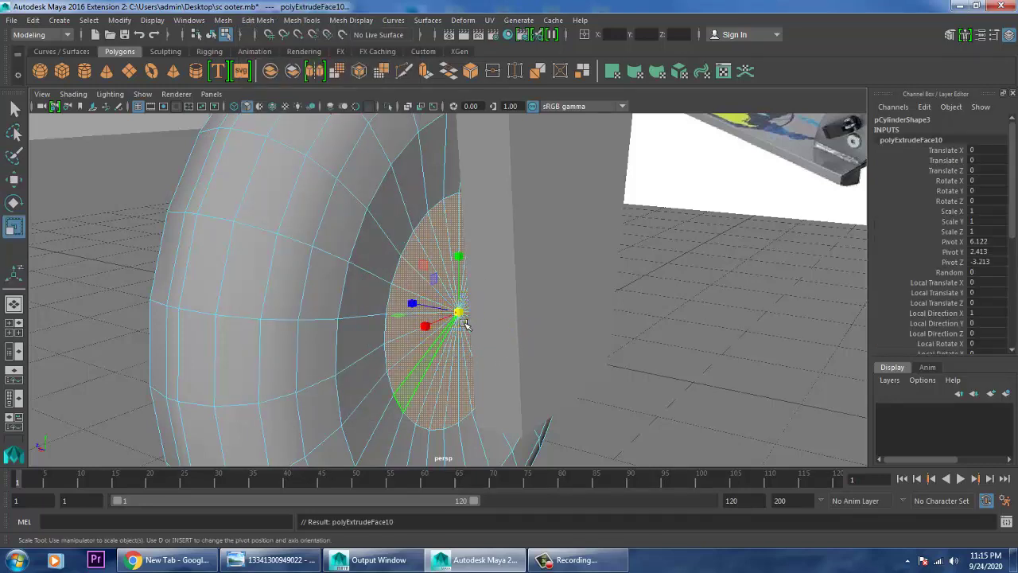
pyautogui.moveTo(459, 313); pyautogui.dragTo(384, 234)
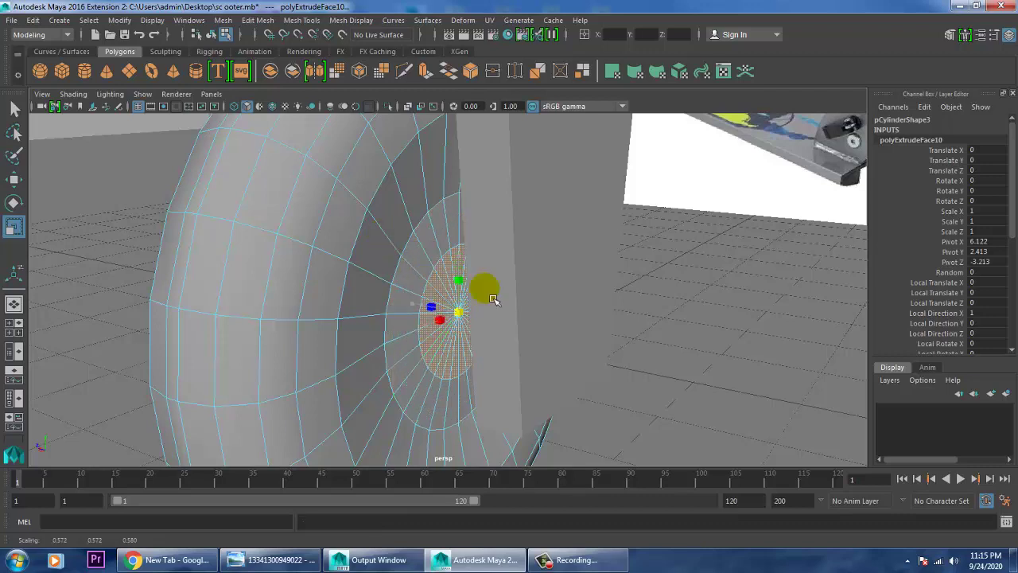
# Check the extruded hub from the front and side, and return the wheel to object mode
pyautogui.press('f')
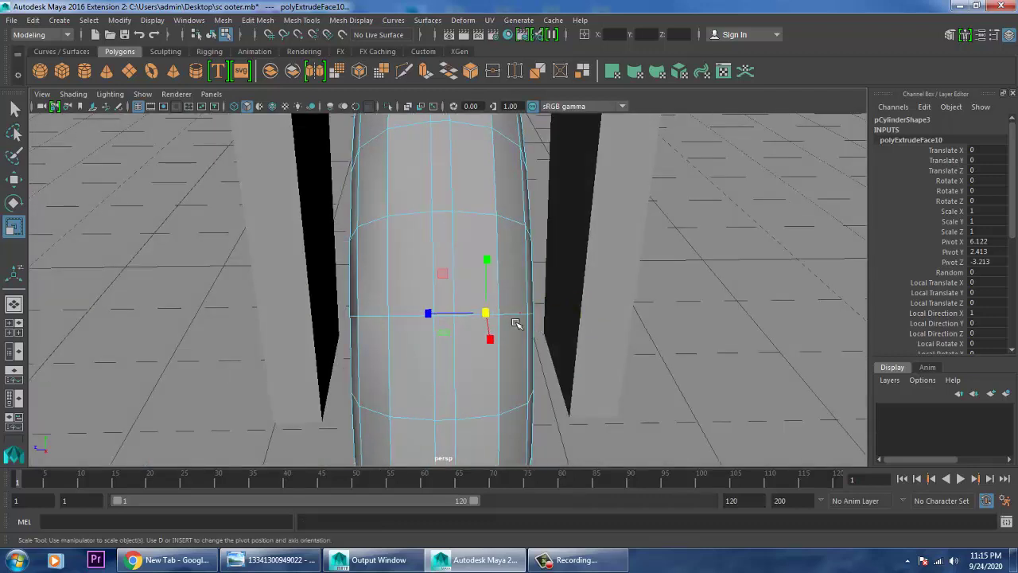
pyautogui.press('w')
pyautogui.keyDown('alt'); pyautogui.moveTo(489, 320); pyautogui.dragTo(451, 319); pyautogui.keyUp('alt')
pyautogui.keyDown('alt'); pyautogui.moveTo(383, 310); pyautogui.dragTo(553, 334); pyautogui.keyUp('alt')
pyautogui.scroll(5, 499, 354)
pyautogui.scroll(-5, 492, 354)
pyautogui.moveTo(528, 193); pyautogui.dragTo(592, 172, button='right')
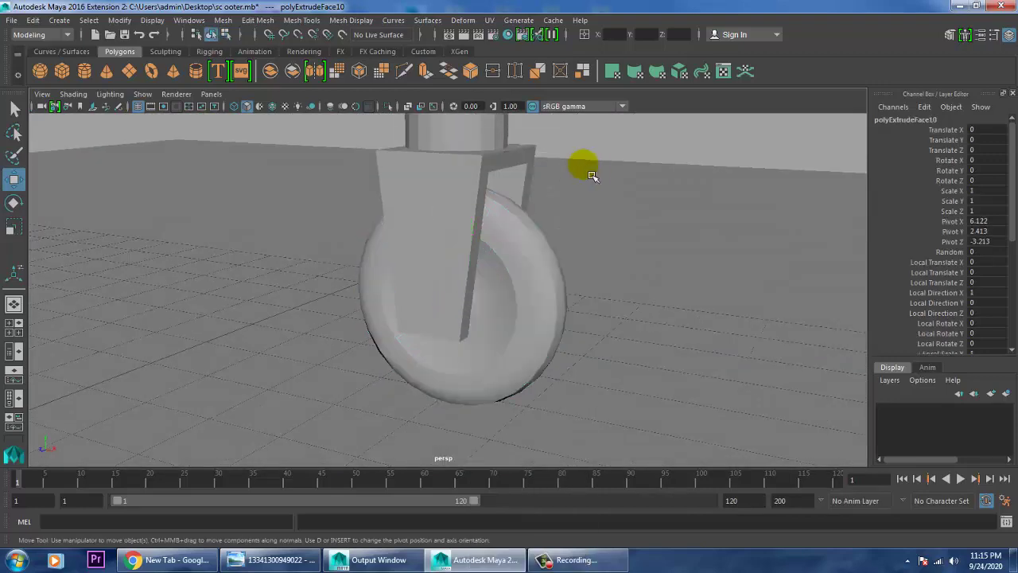
# Compare the scooter with the reference image and switch to the front view, centred on the front wheel
pyautogui.scroll(5, 520, 327)
pyautogui.scroll(-10, 490, 335)
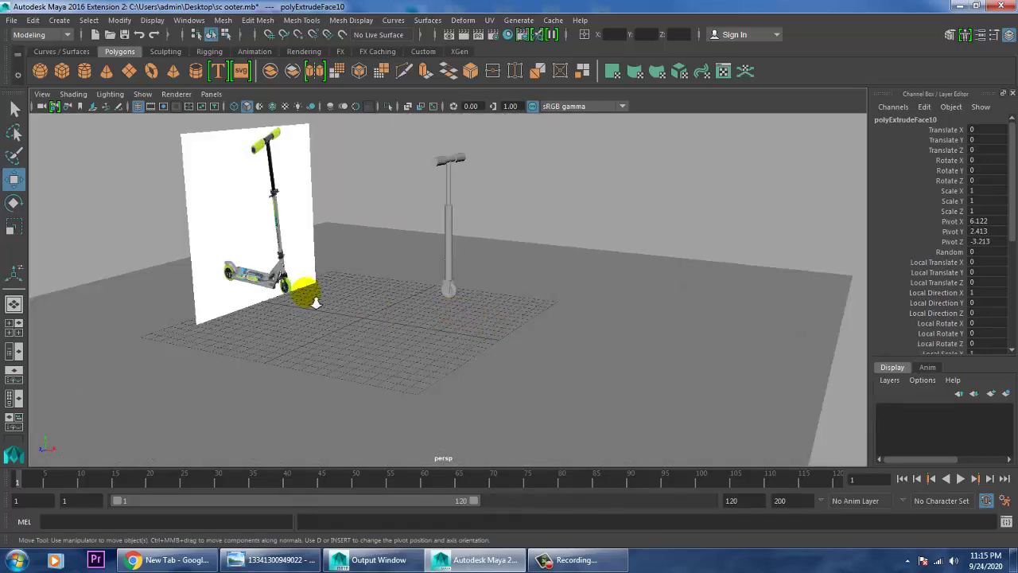
pyautogui.scroll(6, 318, 307)
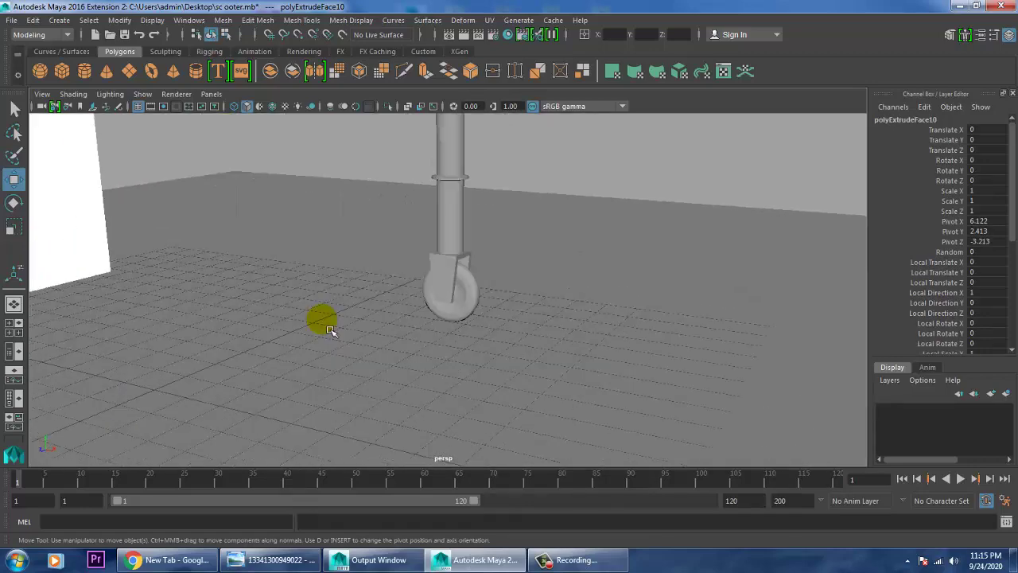
pyautogui.keyDown('alt'); pyautogui.moveTo(540, 306); pyautogui.dragTo(782, 325, button='middle'); pyautogui.keyUp('alt')
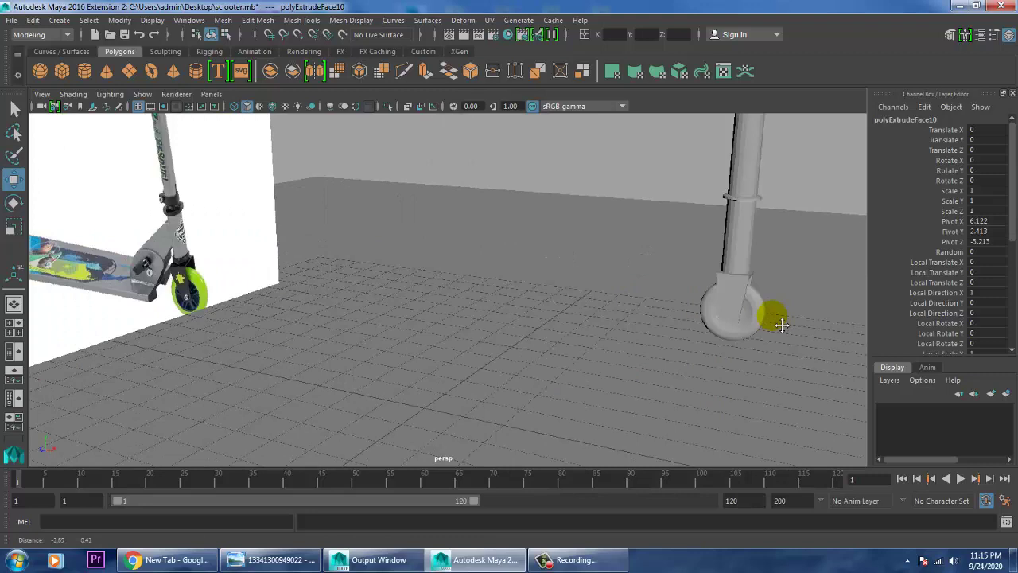
pyautogui.keyDown('alt'); pyautogui.moveTo(617, 321); pyautogui.dragTo(572, 314); pyautogui.keyUp('alt')
pyautogui.press('space')
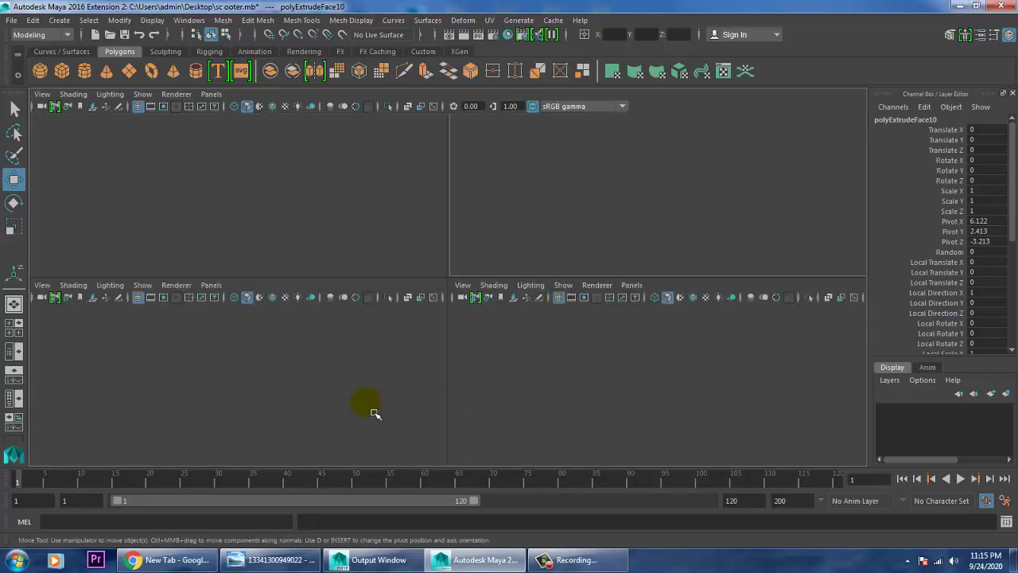
pyautogui.press('space')
pyautogui.press('space')
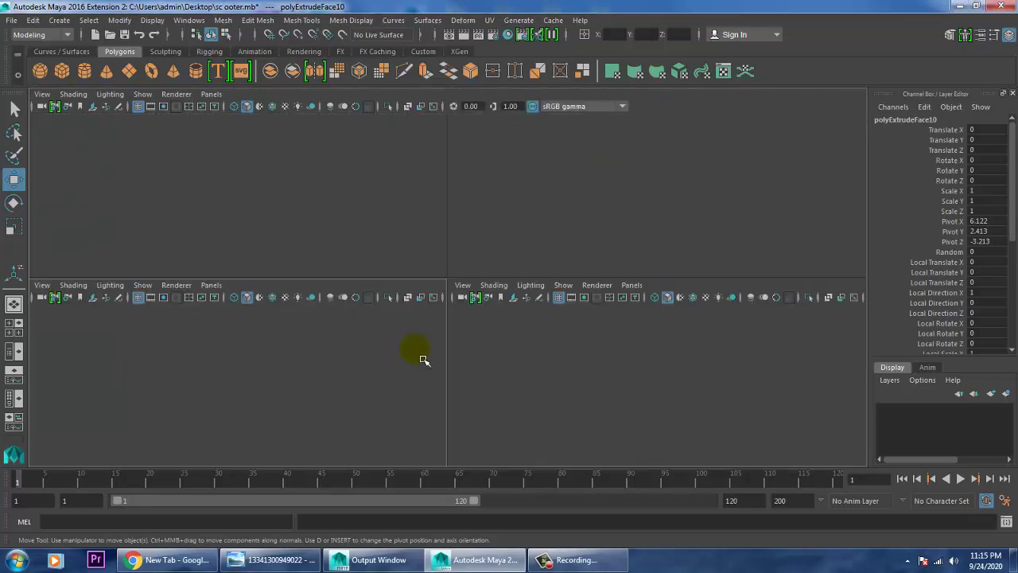
pyautogui.keyDown('alt'); pyautogui.moveTo(433, 353); pyautogui.dragTo(469, 359, button='middle'); pyautogui.keyUp('alt')
pyautogui.press('space')
pyautogui.press('space')
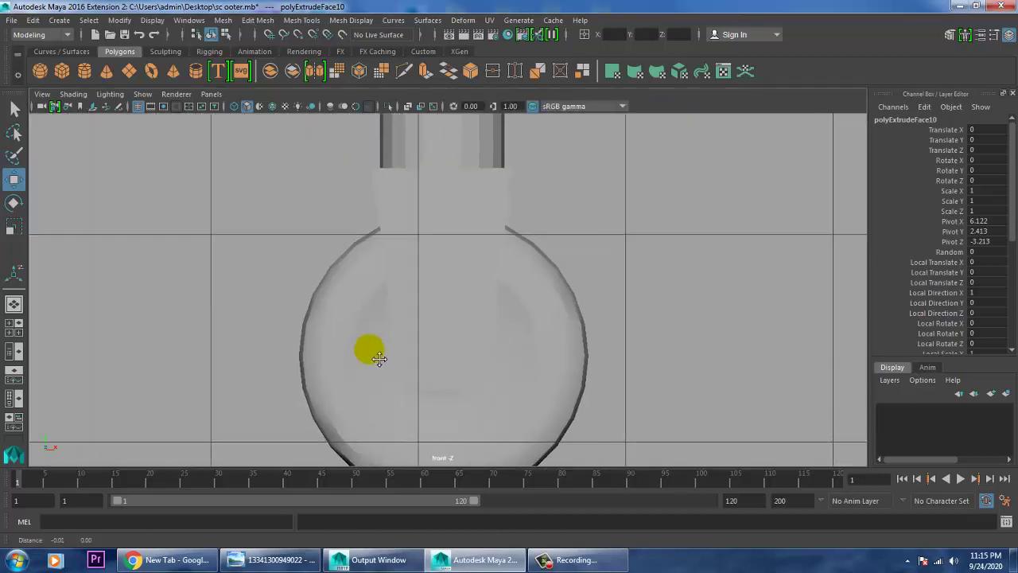
# Draw the base of a polygon cylinder with a radius of about 0.107 at the front wheel's hub centre
pyautogui.click(435, 342)
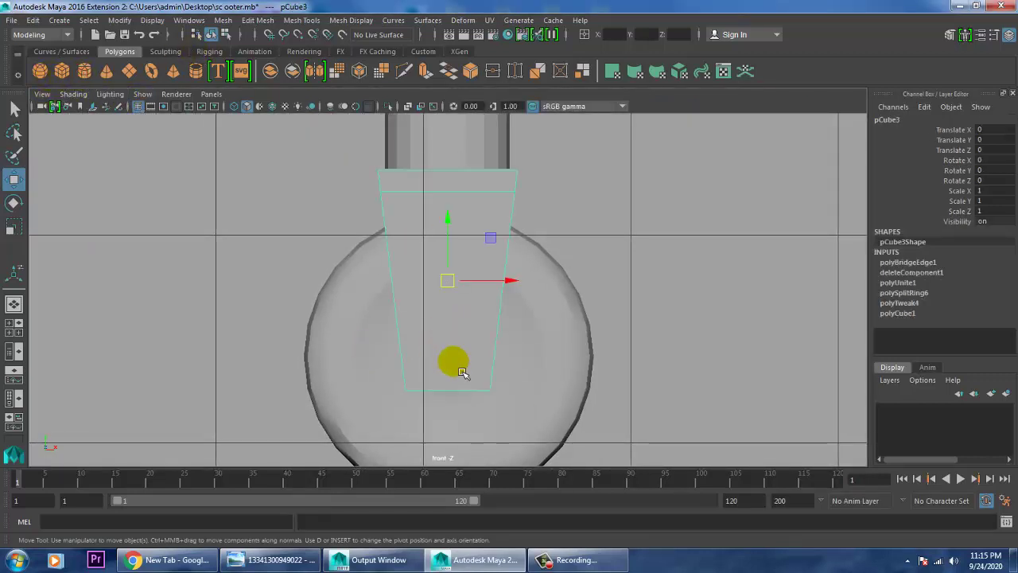
pyautogui.moveTo(447, 347)
pyautogui.mouseDown()
pyautogui.moveTo(467, 378)
pyautogui.moveTo(466, 369)
pyautogui.mouseUp()
pyautogui.click(459, 303)
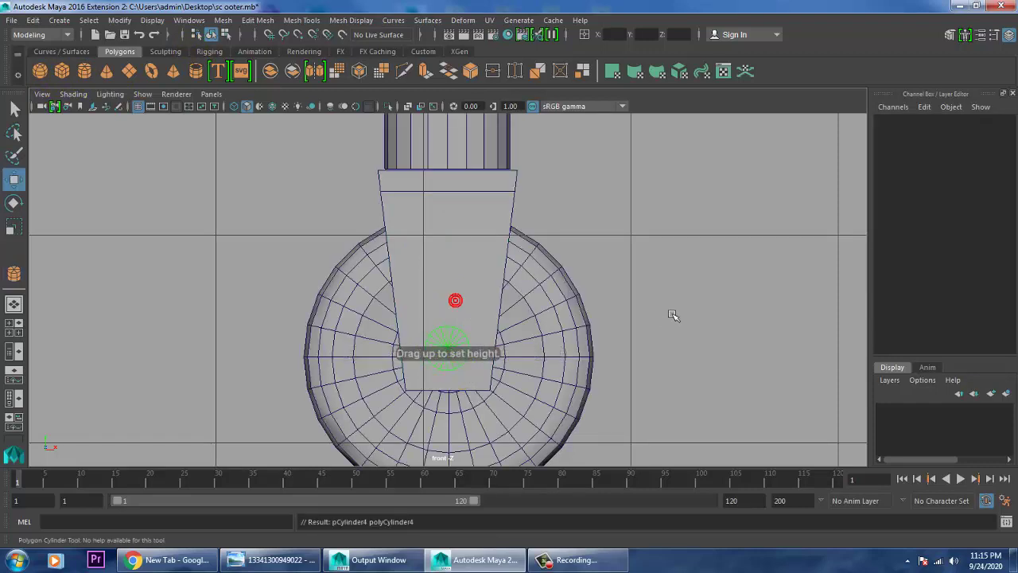
# Try to adjust the flat axle cylinder's height, and delete the cylinder
pyautogui.press('space')
pyautogui.press('space')
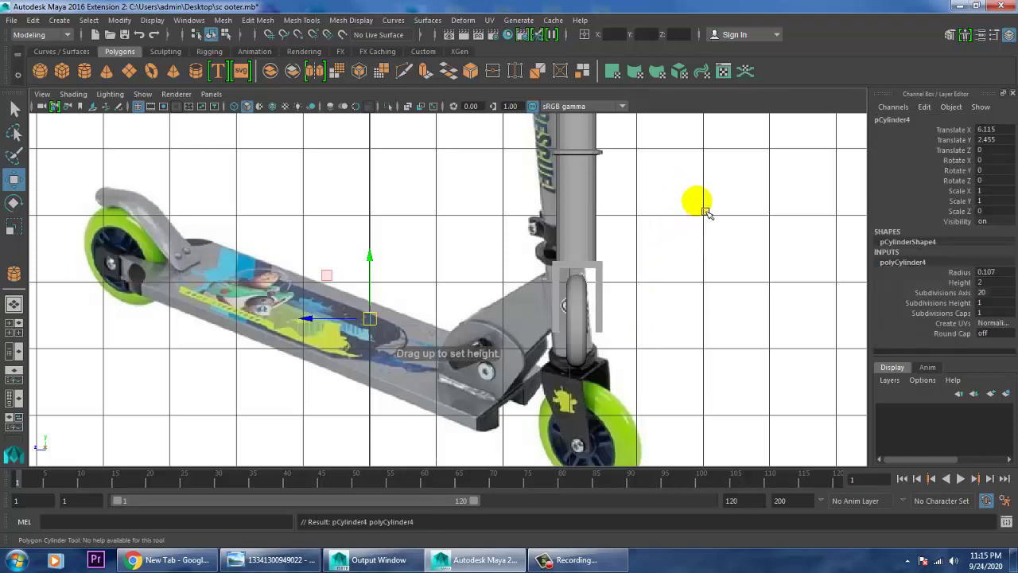
pyautogui.press('space')
pyautogui.press('space')
pyautogui.keyDown('alt'); pyautogui.moveTo(684, 216); pyautogui.dragTo(631, 233); pyautogui.keyUp('alt')
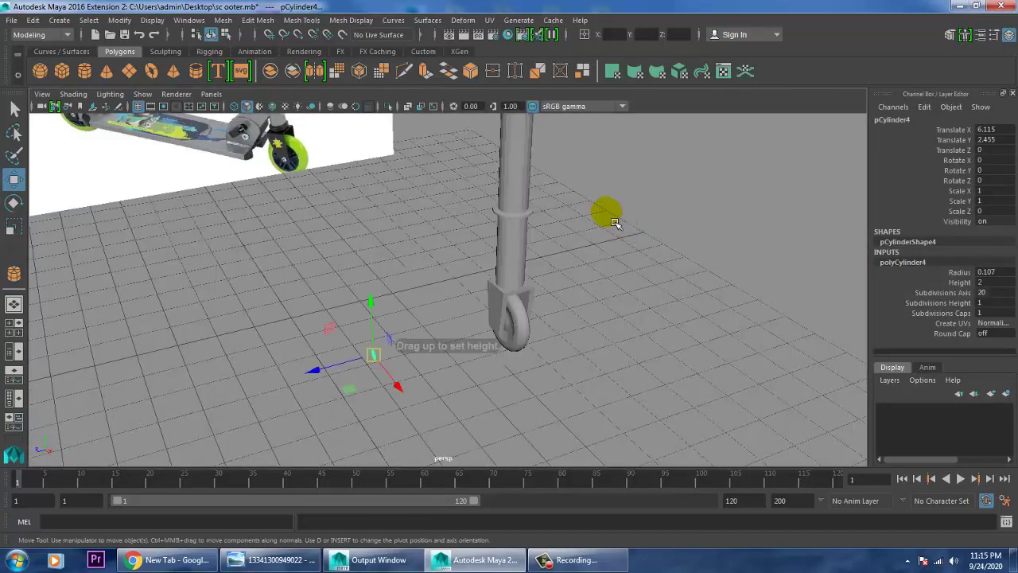
pyautogui.scroll(2, 342, 407)
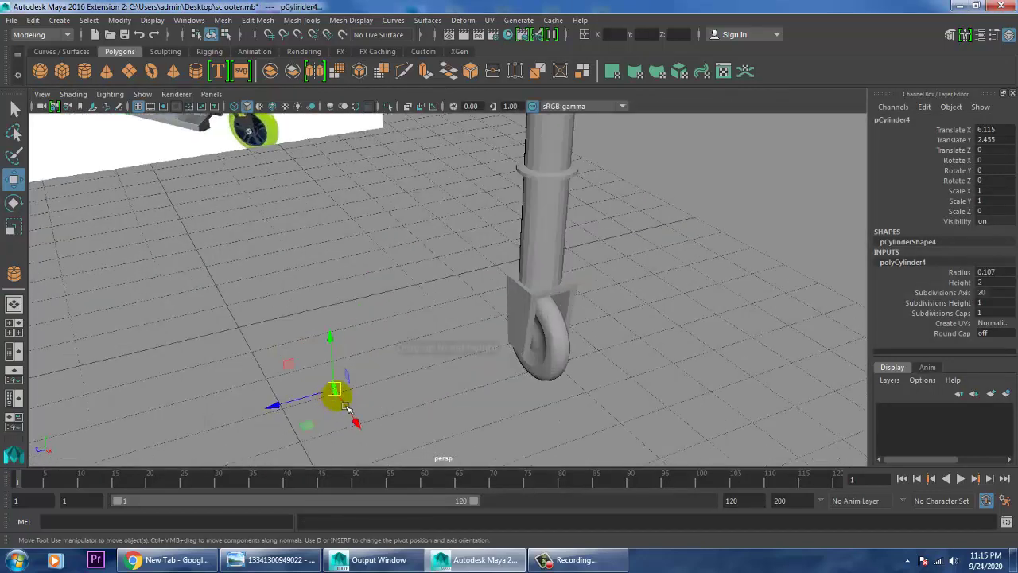
pyautogui.scroll(1, 442, 284)
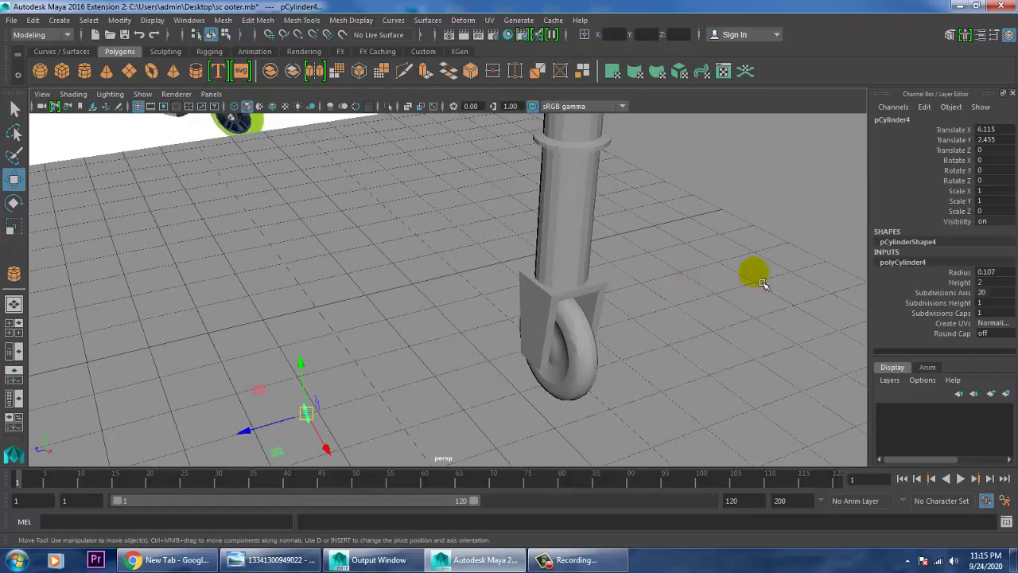
pyautogui.click(959, 282)
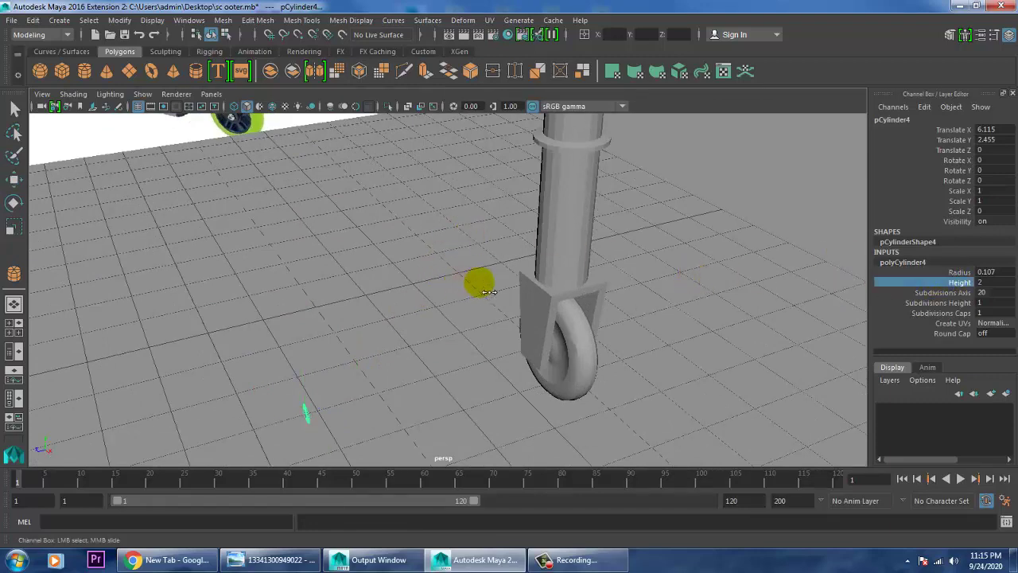
pyautogui.moveTo(557, 313); pyautogui.dragTo(728, 337, button='middle')
pyautogui.click(728, 337)
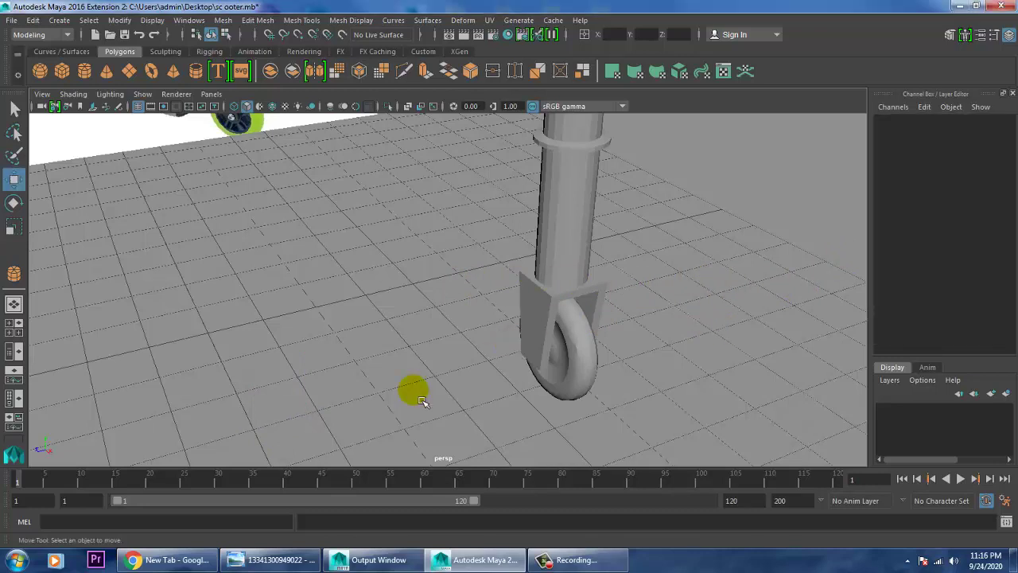
# Draw a new polygon cylinder in the front view at the wheel's hub centre, with a radius of about 0.092 and height of about 0.623
pyautogui.press('space')
pyautogui.press('space')
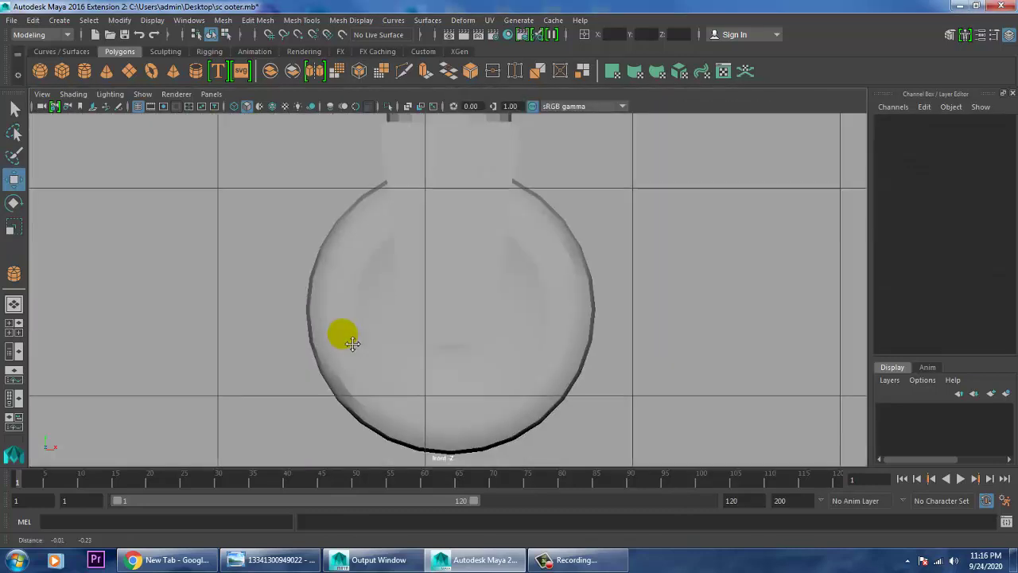
pyautogui.click(84, 71)
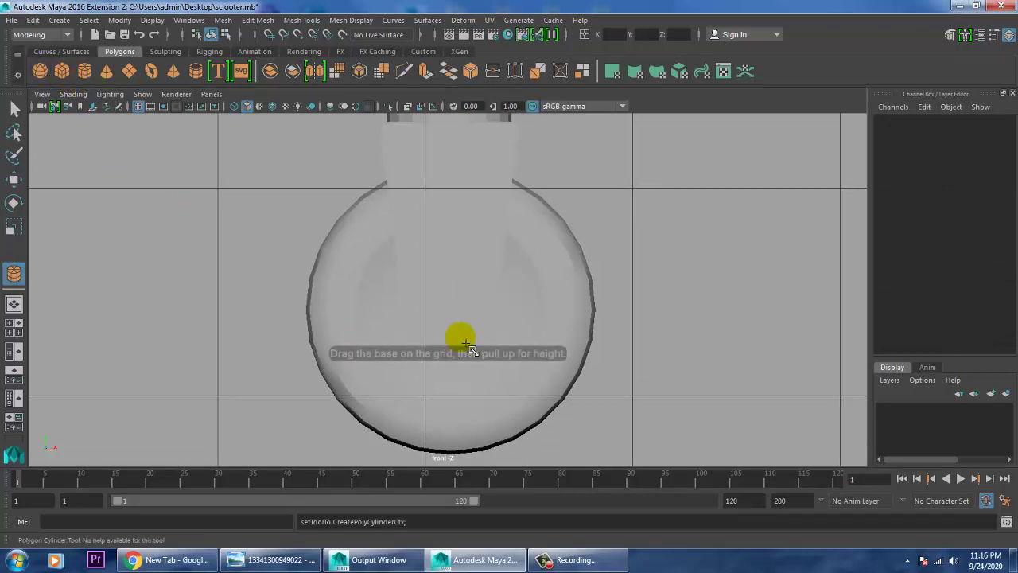
pyautogui.moveTo(460, 302); pyautogui.dragTo(479, 182)
pyautogui.press('space')
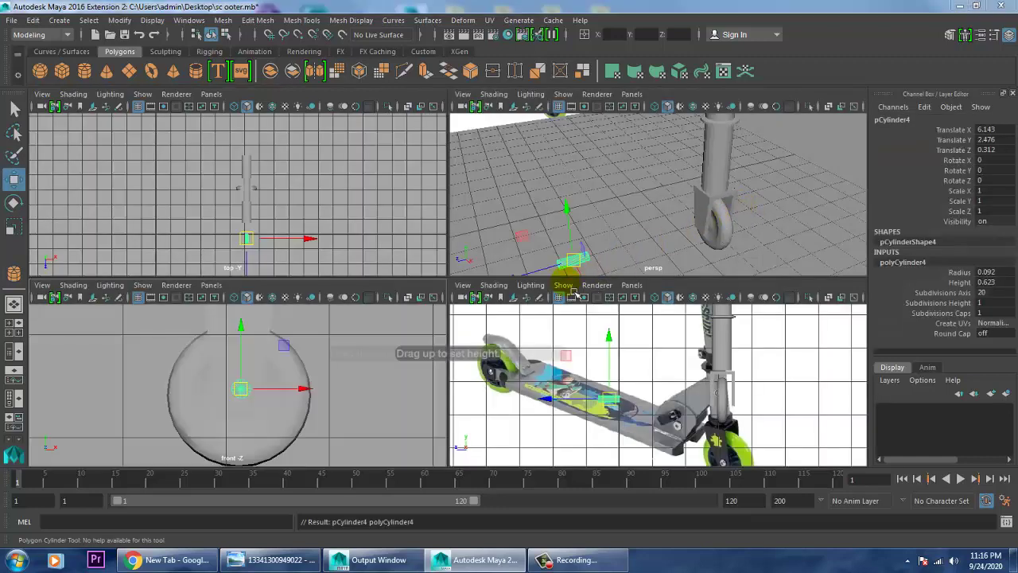
pyautogui.press('space')
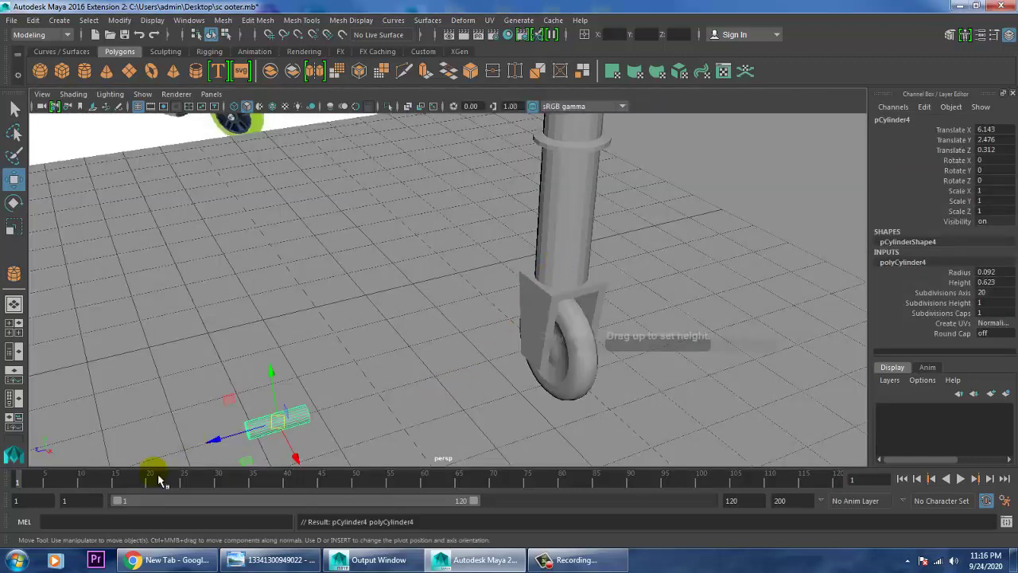
# Move the new cylinder along Z to about -3.01 so it sits inside the front wheel's hub
pyautogui.press('space')
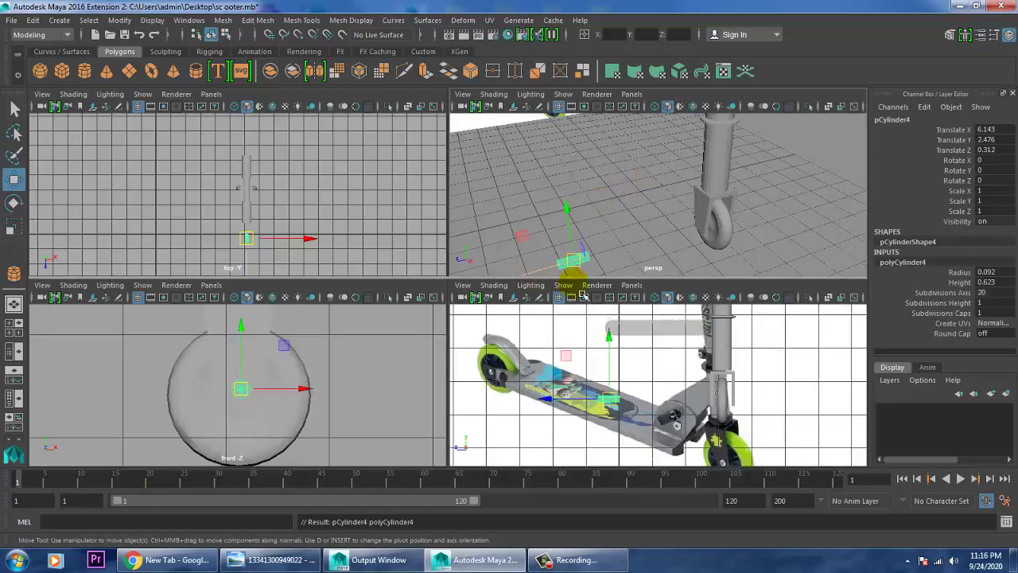
pyautogui.press('space')
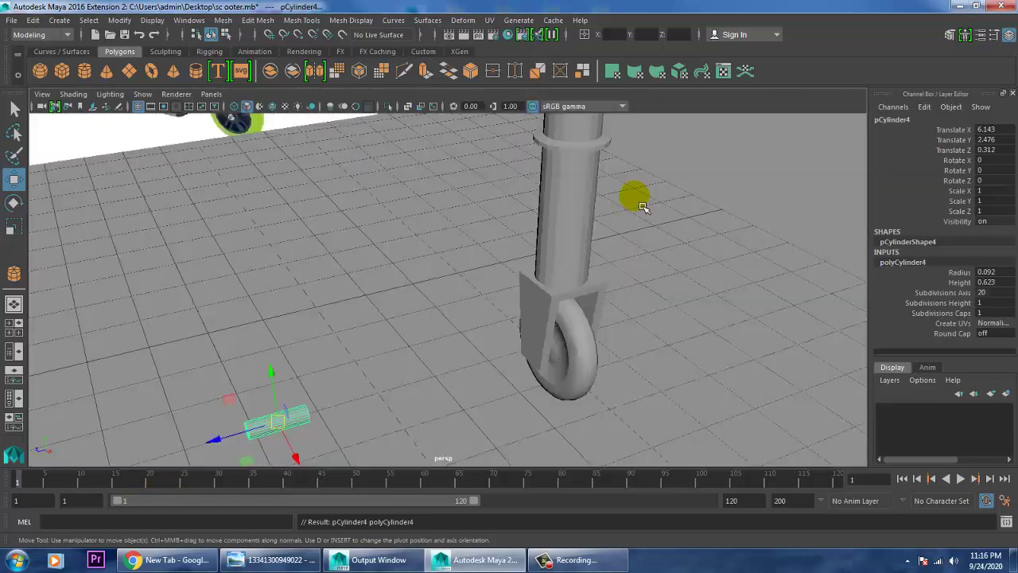
pyautogui.moveTo(224, 437); pyautogui.dragTo(517, 386)
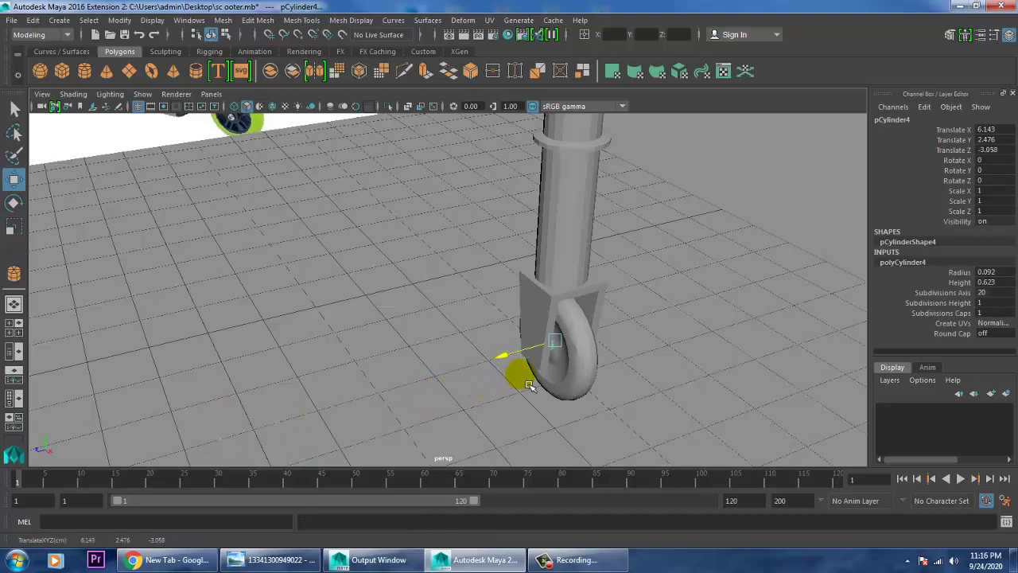
pyautogui.keyDown('alt'); pyautogui.moveTo(592, 380); pyautogui.dragTo(534, 385); pyautogui.keyUp('alt')
# Move the axle cylinder's end vertices outward through the fork plate, and return the cylinder to object mode
pyautogui.moveTo(489, 377); pyautogui.dragTo(335, 219, button='right')
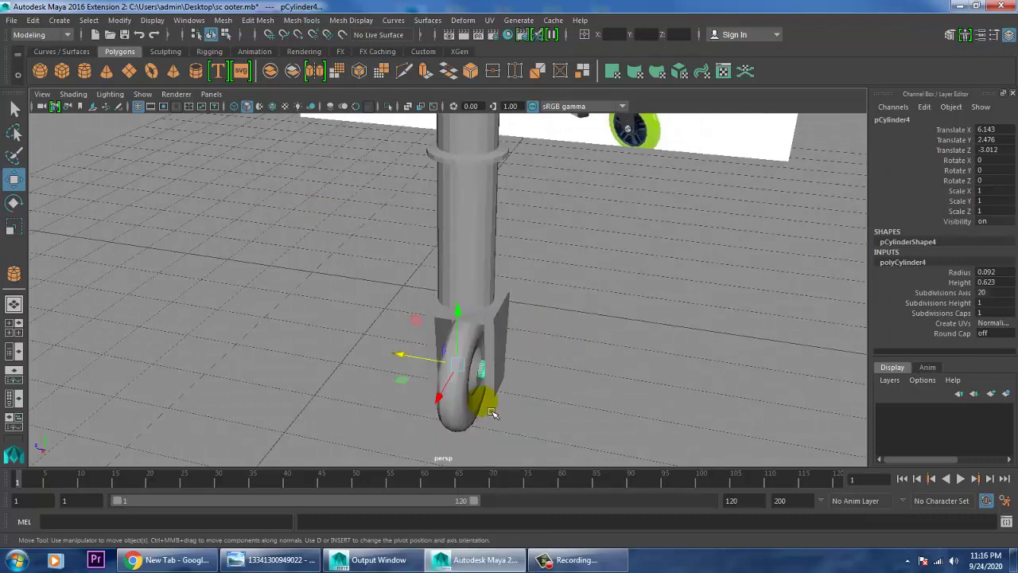
pyautogui.moveTo(482, 369); pyautogui.dragTo(262, 219, button='right')
pyautogui.moveTo(474, 425); pyautogui.dragTo(471, 420)
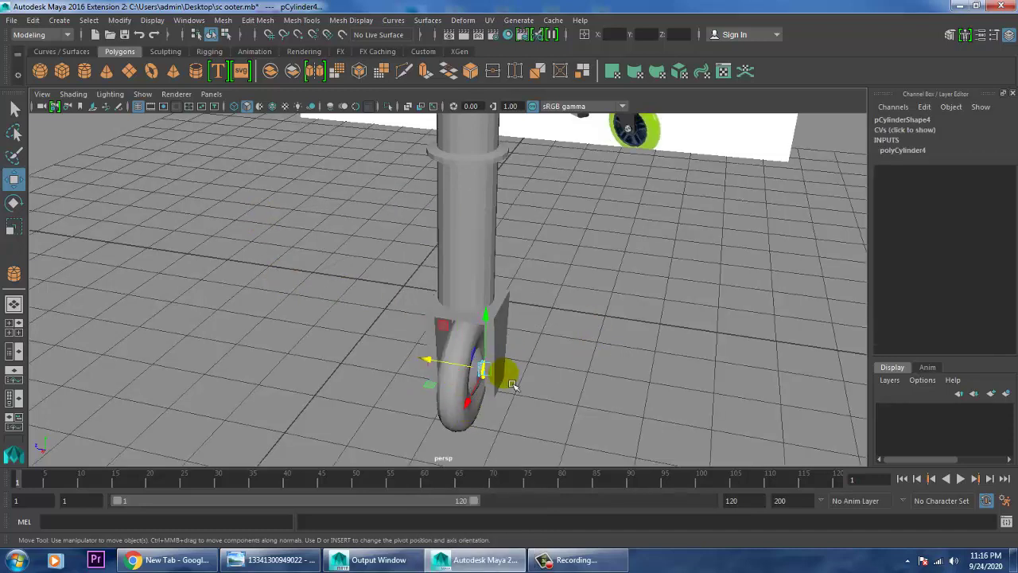
pyautogui.moveTo(524, 384); pyautogui.dragTo(481, 376)
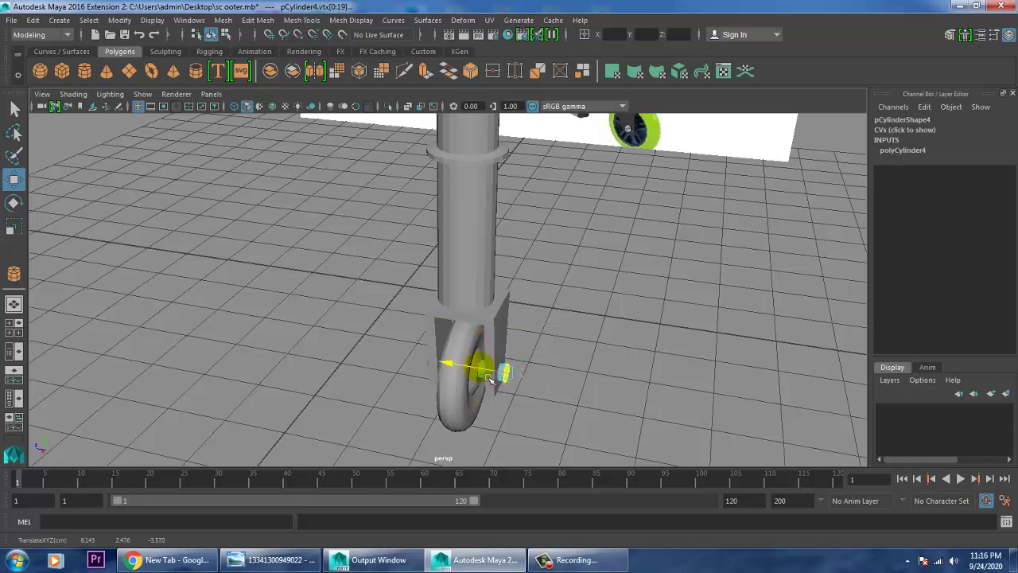
pyautogui.keyDown('alt'); pyautogui.moveTo(593, 364); pyautogui.dragTo(602, 359); pyautogui.keyUp('alt')
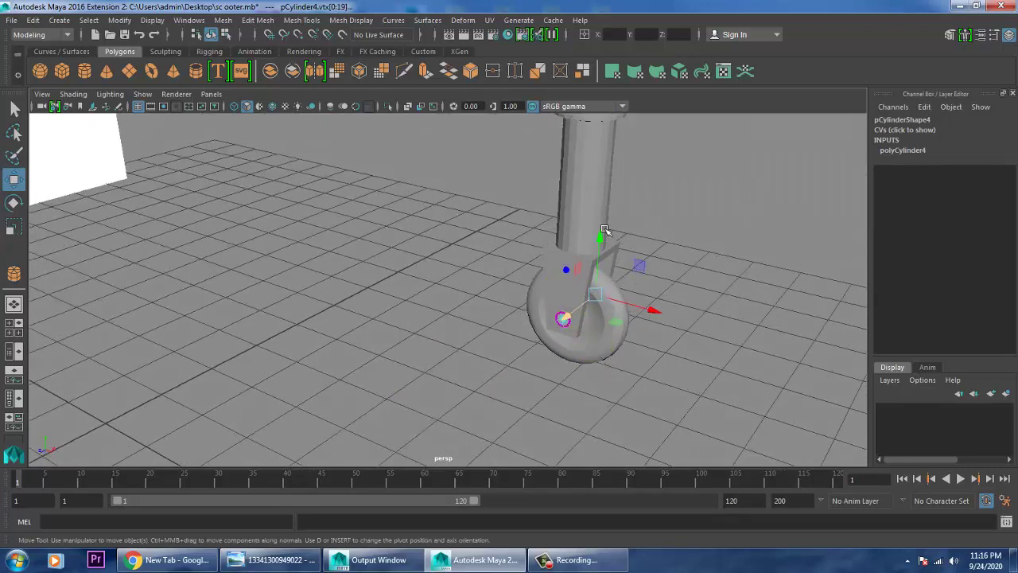
pyautogui.moveTo(567, 194); pyautogui.dragTo(648, 175, button='right')
pyautogui.click(735, 203)
# Show the whole scooter beside the reference image and save the scene
pyautogui.scroll(7, 637, 295)
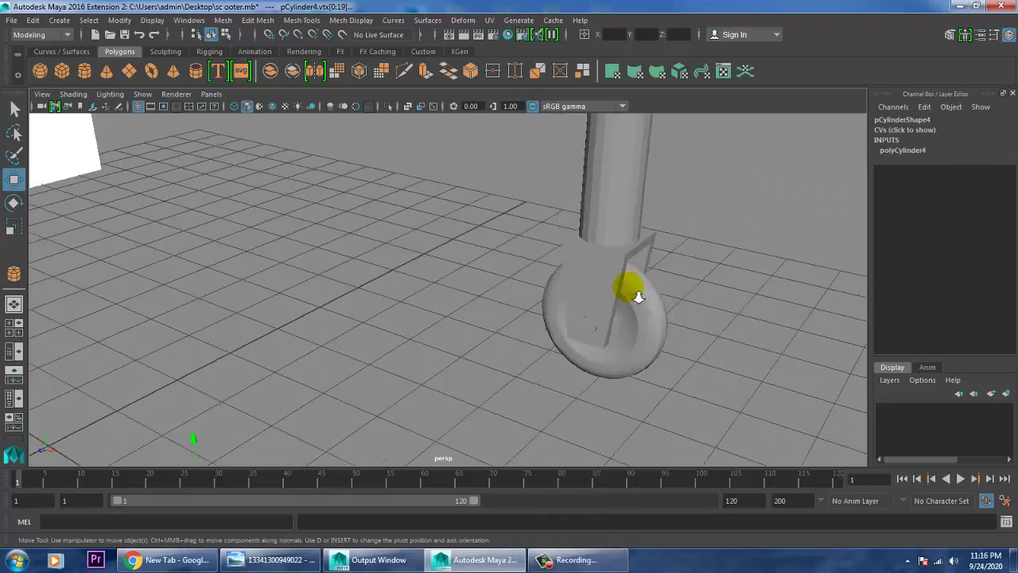
pyautogui.scroll(-10, 628, 322)
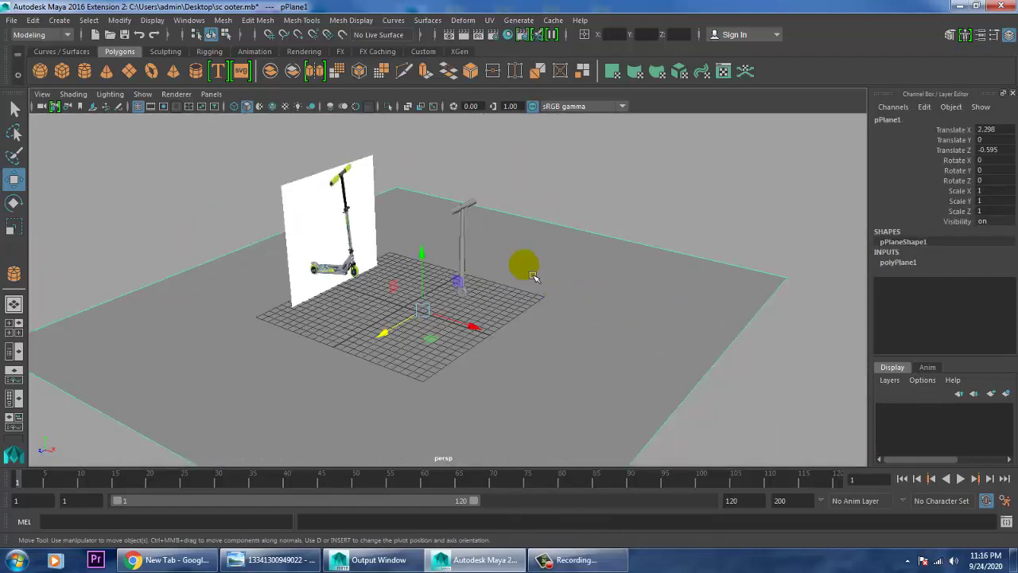
pyautogui.scroll(2, 549, 311)
pyautogui.scroll(4, 544, 309)
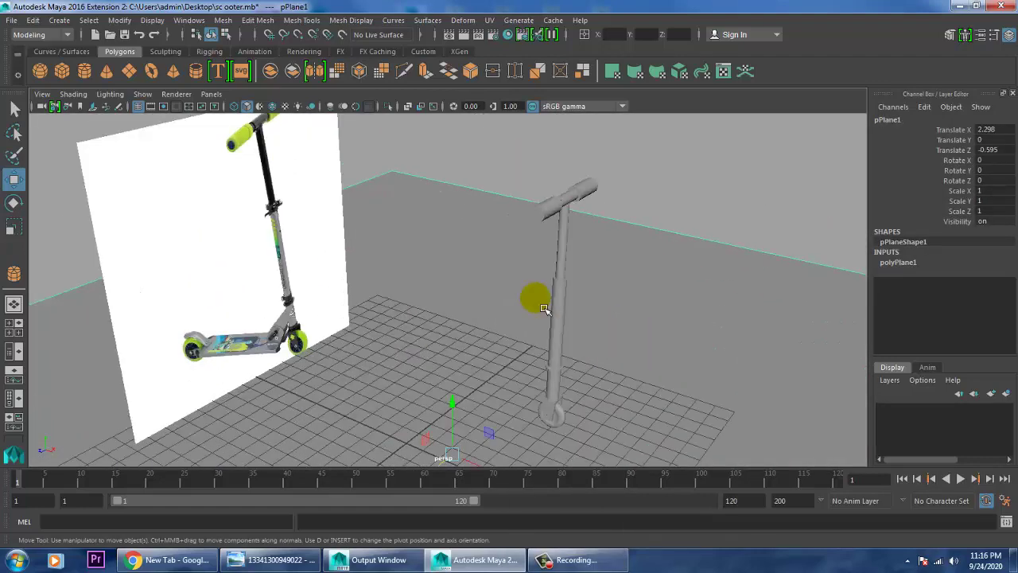
pyautogui.hotkey('ctrl', 's')
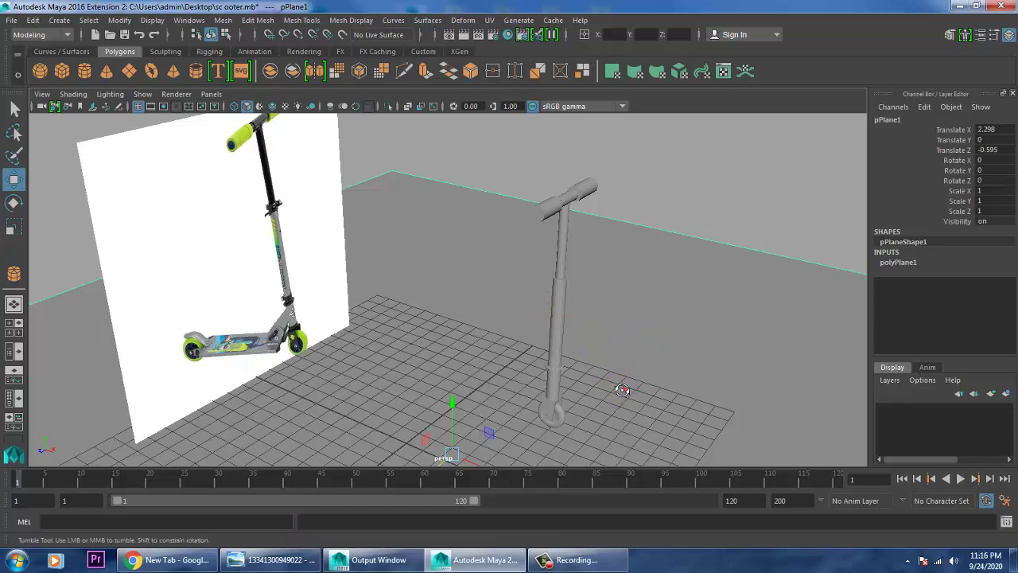
# Examine the lower tube, folding joint and front fork in the reference image against the model
pyautogui.moveTo(618, 390)
pyautogui.keyDown('alt'); pyautogui.mouseDown()
pyautogui.moveTo(609, 387)
pyautogui.moveTo(624, 390)
pyautogui.mouseUp(); pyautogui.keyUp('alt')
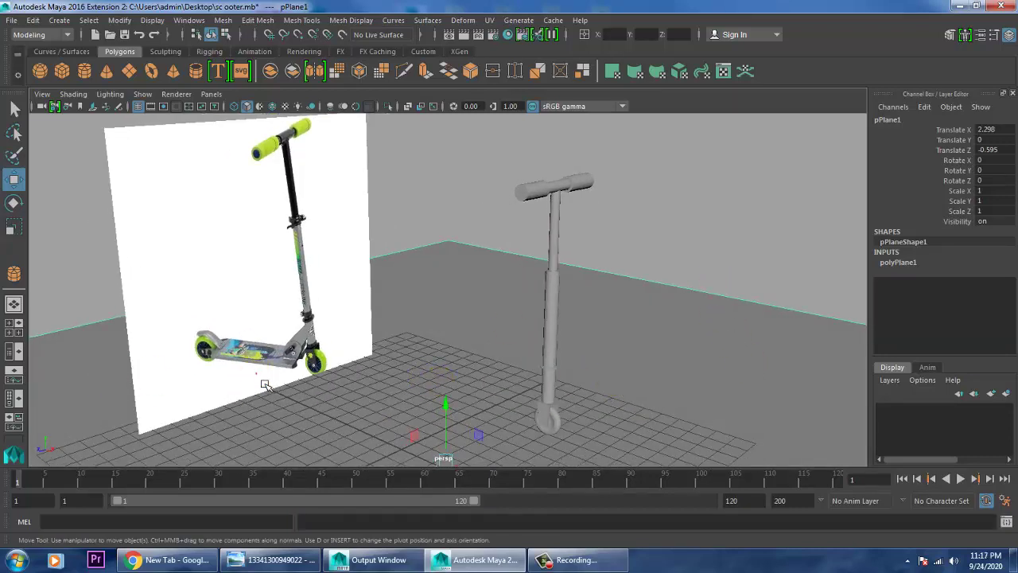
pyautogui.scroll(5, 266, 382)
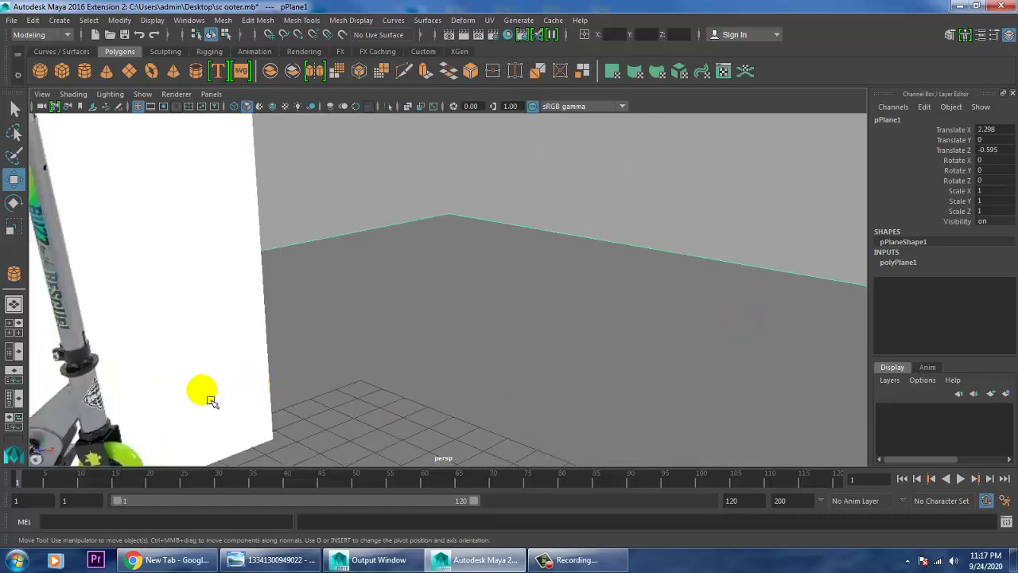
pyautogui.keyDown('alt'); pyautogui.moveTo(211, 402); pyautogui.dragTo(417, 253, button='middle'); pyautogui.keyUp('alt')
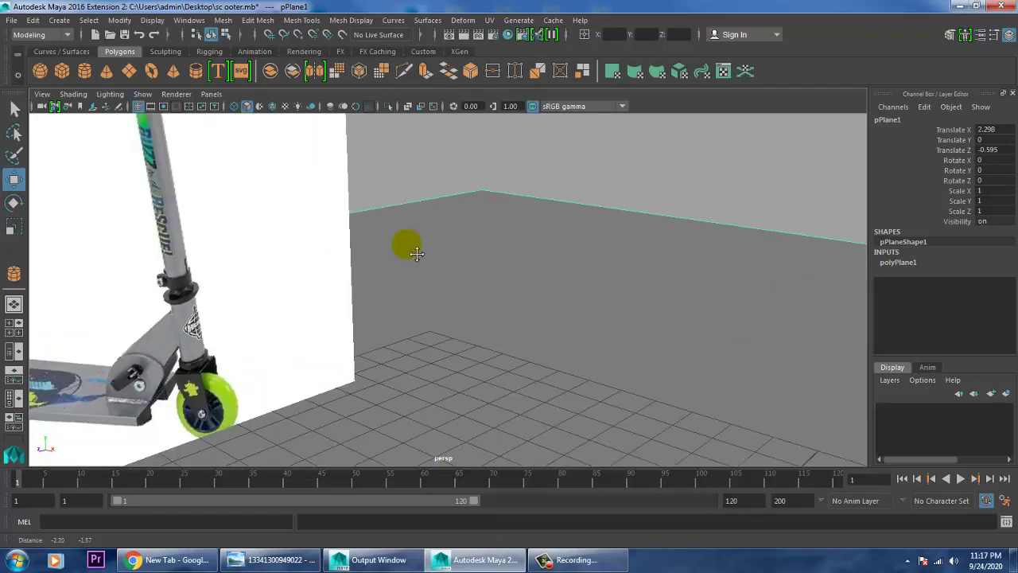
pyautogui.scroll(-2, 664, 388)
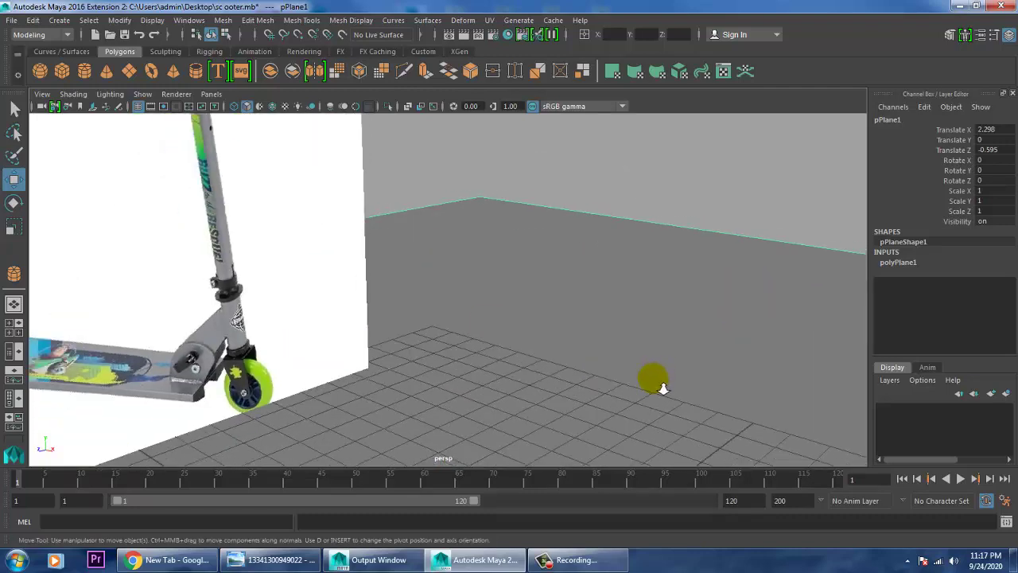
pyautogui.scroll(-3, 662, 394)
pyautogui.keyDown('alt'); pyautogui.moveTo(761, 431); pyautogui.dragTo(800, 418); pyautogui.keyUp('alt')
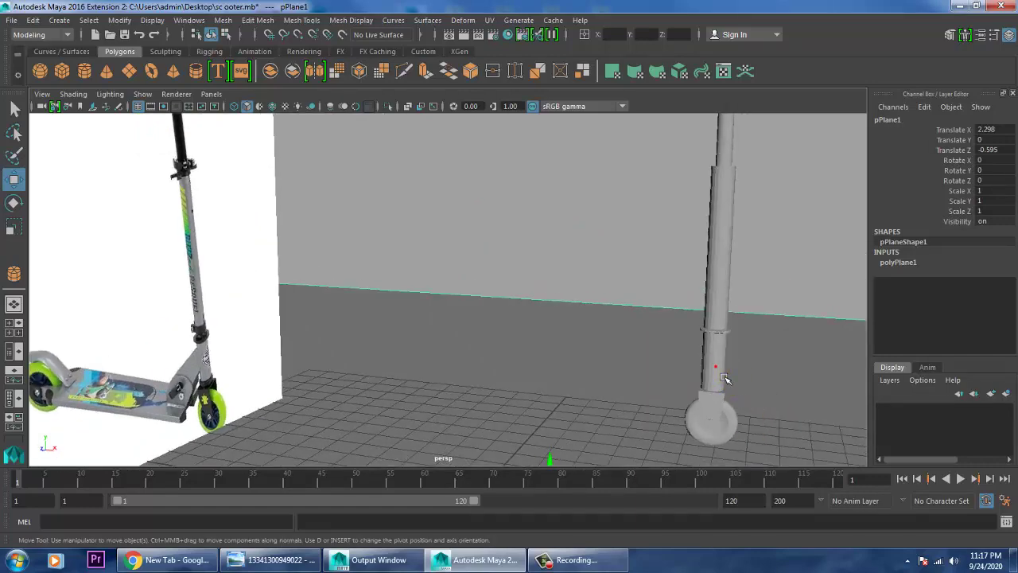
# Insert an edge loop around the steering tube just above the fork
pyautogui.click(722, 376)
pyautogui.scroll(2, 702, 356)
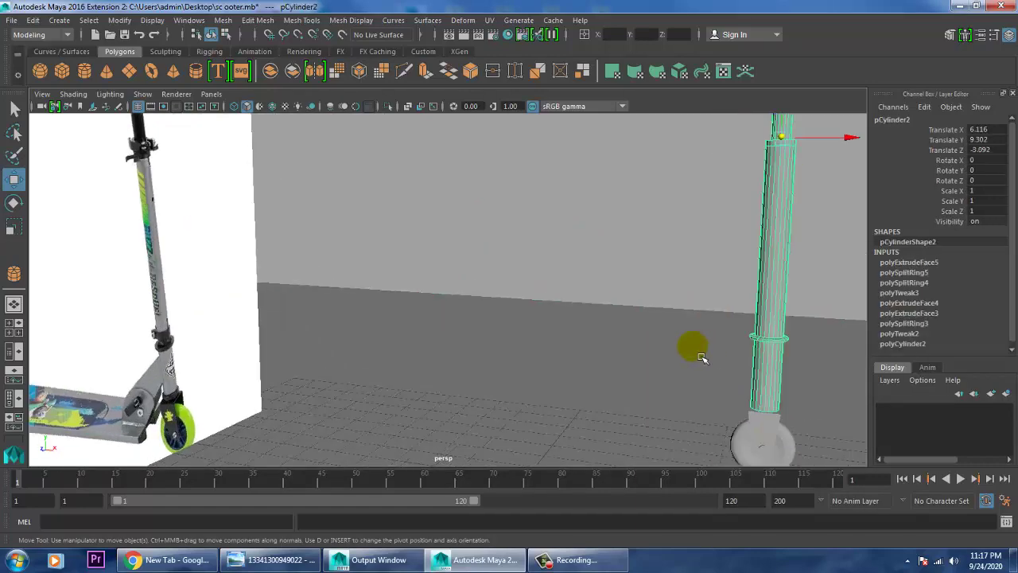
pyautogui.keyDown('alt'); pyautogui.moveTo(701, 357); pyautogui.dragTo(772, 361); pyautogui.keyUp('alt')
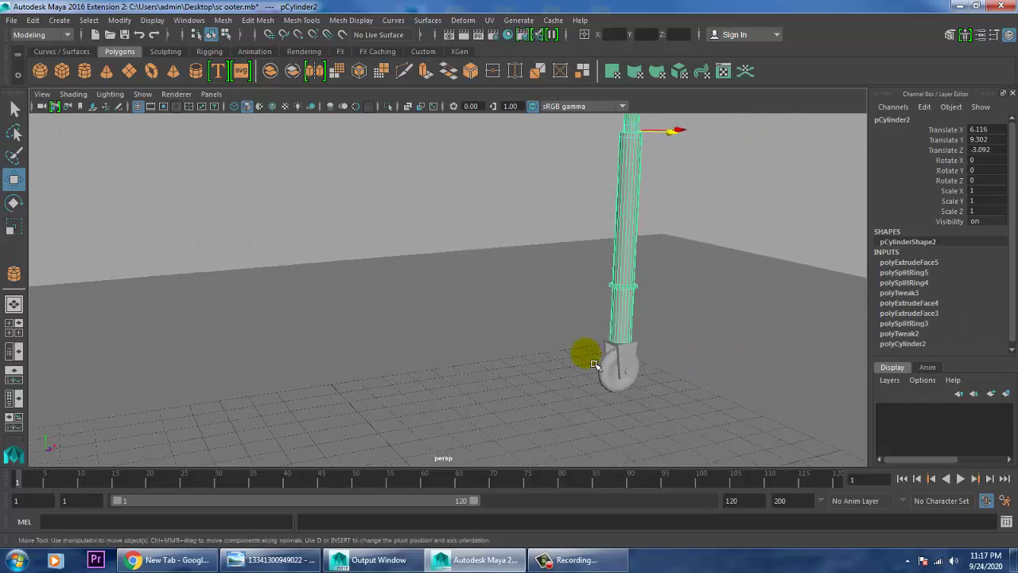
pyautogui.scroll(-3, 648, 323)
pyautogui.scroll(3, 577, 277)
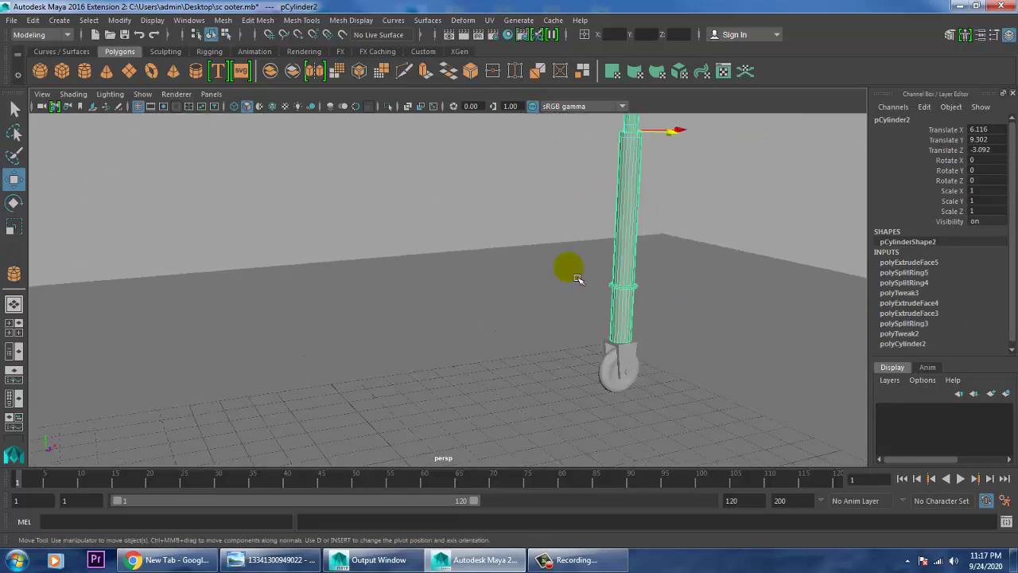
pyautogui.scroll(3, 578, 278)
pyautogui.keyDown('alt'); pyautogui.moveTo(669, 344); pyautogui.dragTo(487, 316, button='middle'); pyautogui.keyUp('alt')
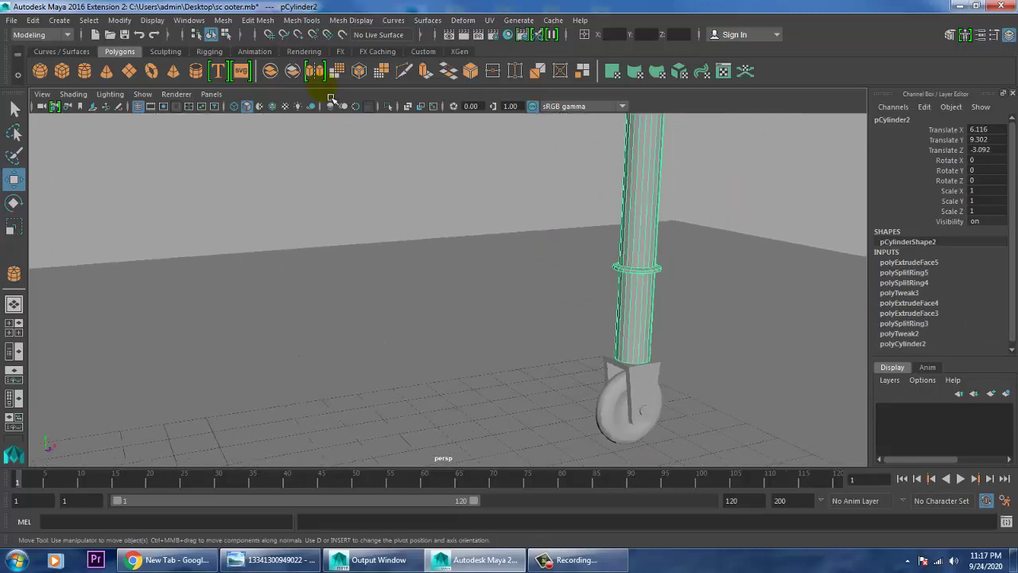
pyautogui.click(301, 20)
pyautogui.click(358, 116)
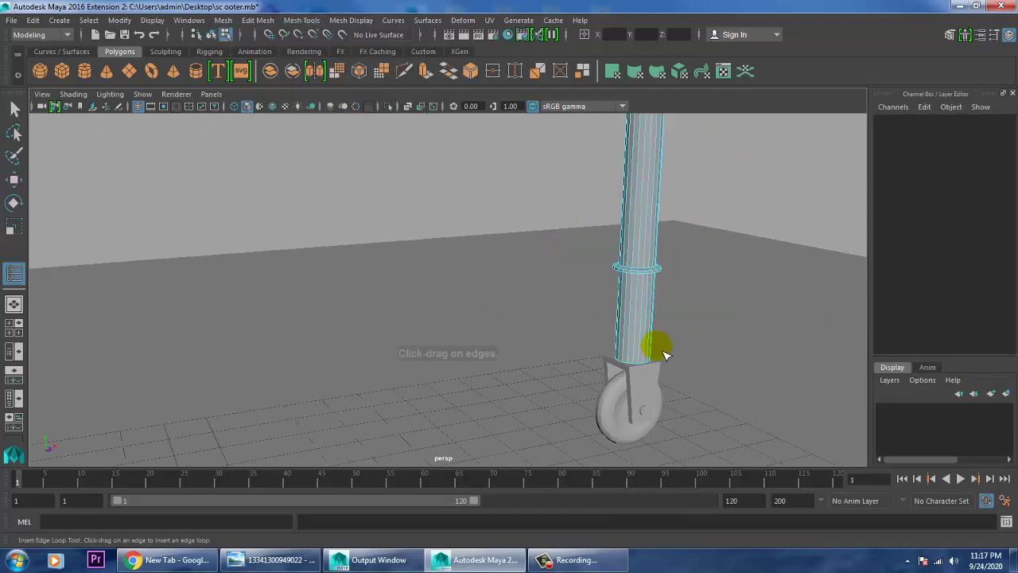
pyautogui.moveTo(650, 349); pyautogui.dragTo(704, 360)
pyautogui.press('w')
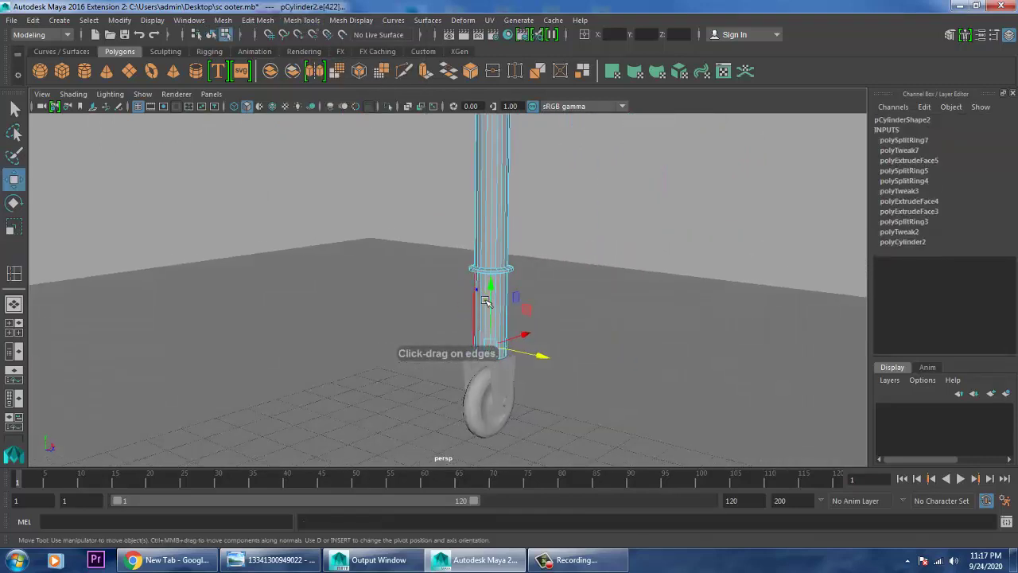
# Select the two adjacent deck-side faces of the steering tube between the lower collar and the edge loop above the fork
pyautogui.moveTo(480, 295); pyautogui.dragTo(469, 244, button='right')
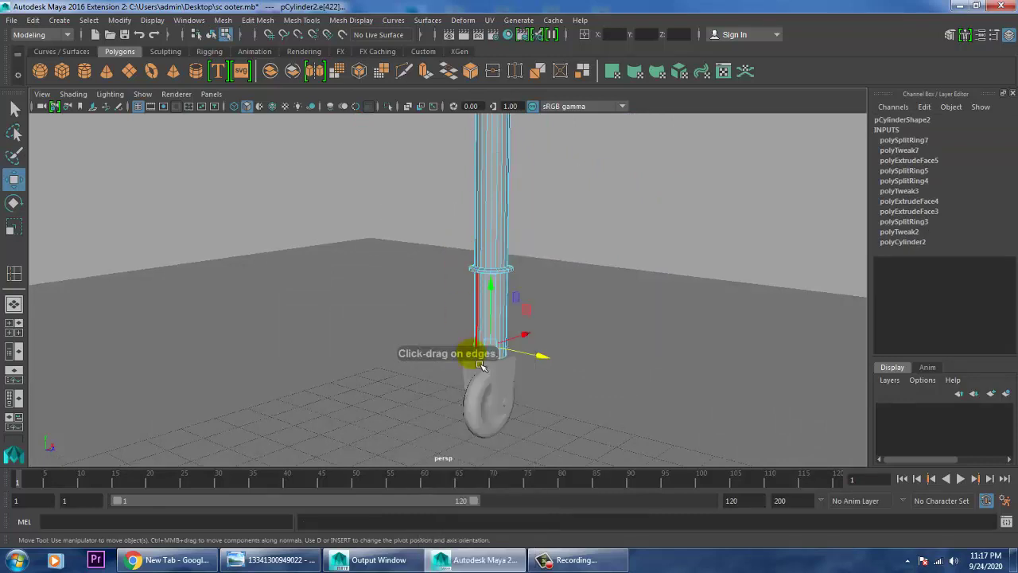
pyautogui.click(482, 319)
pyautogui.press('f')
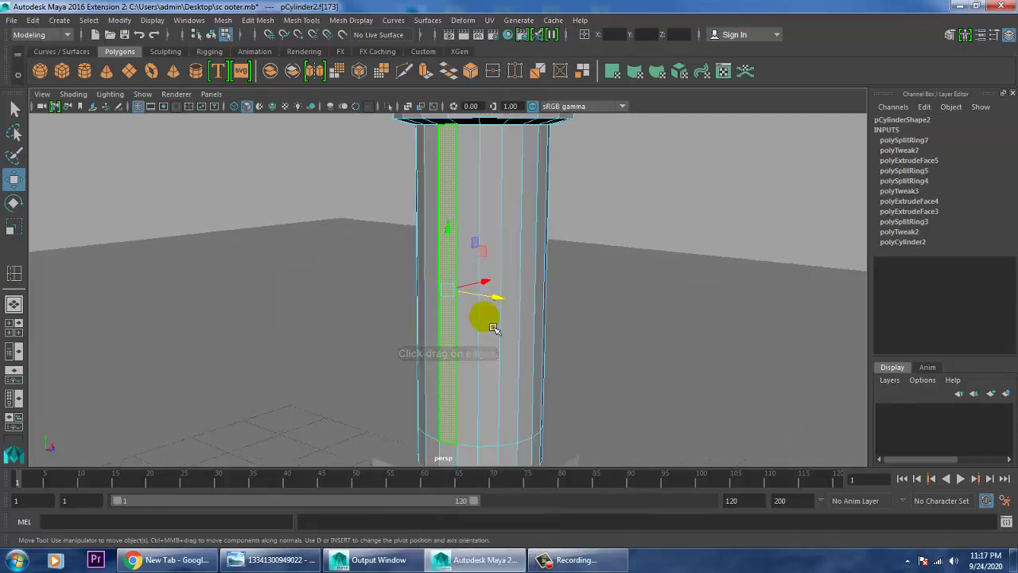
pyautogui.keyDown('alt'); pyautogui.moveTo(495, 328); pyautogui.dragTo(548, 337); pyautogui.keyUp('alt')
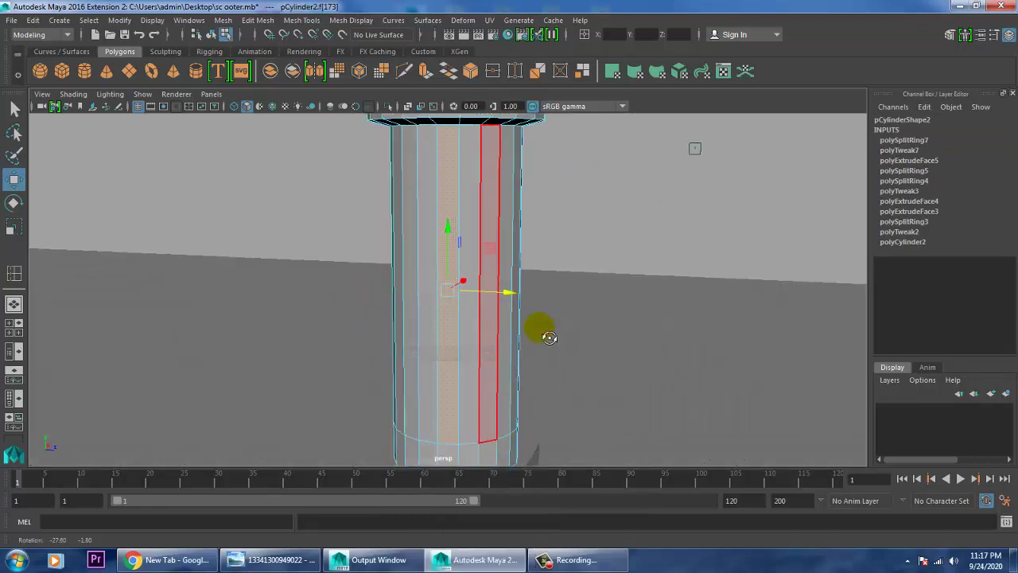
pyautogui.keyDown('shift'); pyautogui.click(432, 301); pyautogui.keyUp('shift')
pyautogui.scroll(3, 542, 397)
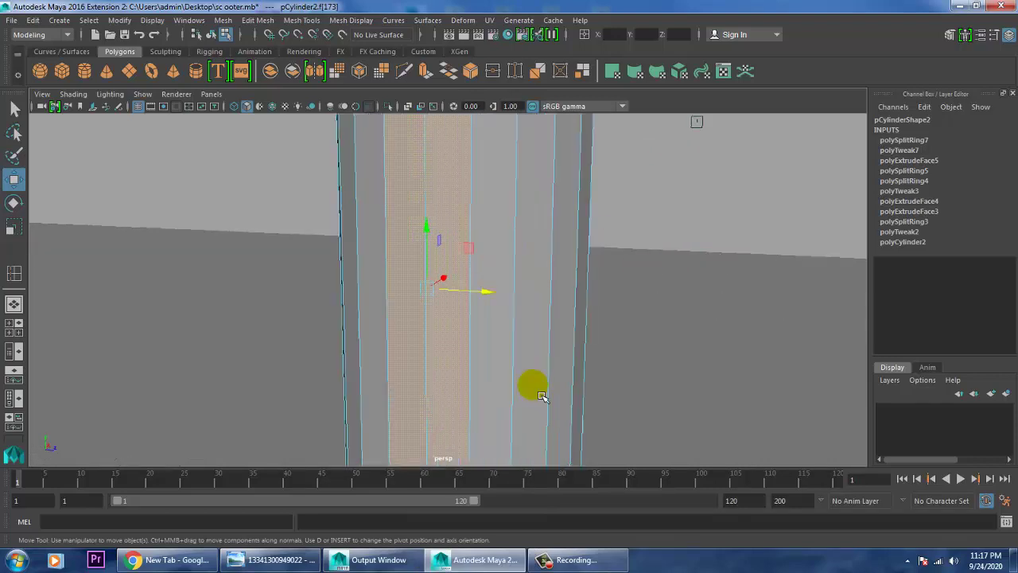
pyautogui.scroll(3, 528, 383)
pyautogui.scroll(-2, 528, 383)
pyautogui.keyDown('alt'); pyautogui.moveTo(557, 387); pyautogui.dragTo(413, 393); pyautogui.keyUp('alt')
# Extrude the two selected tube faces and move them outward and down toward the deck in the front view
pyautogui.press('space')
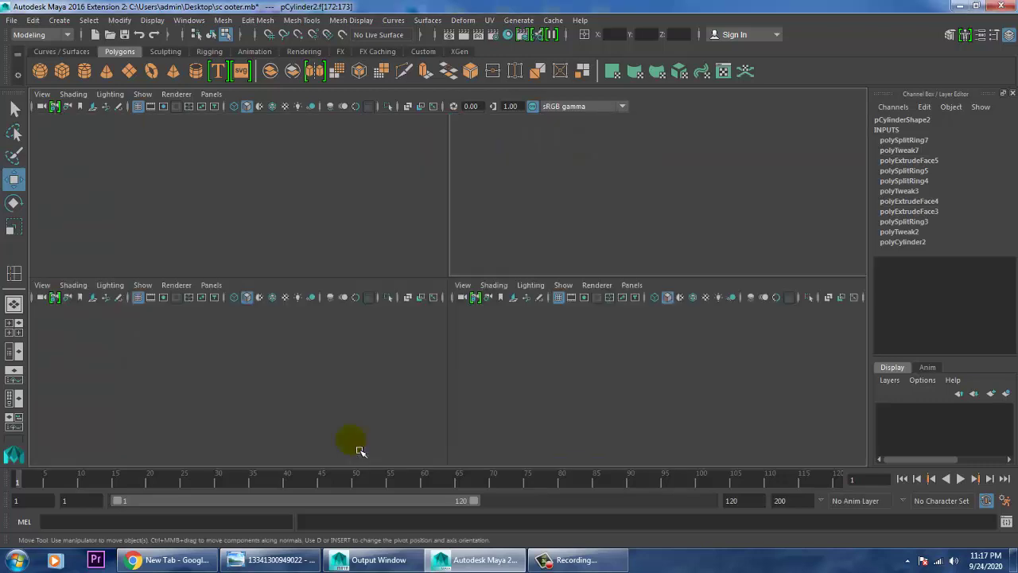
pyautogui.press('space')
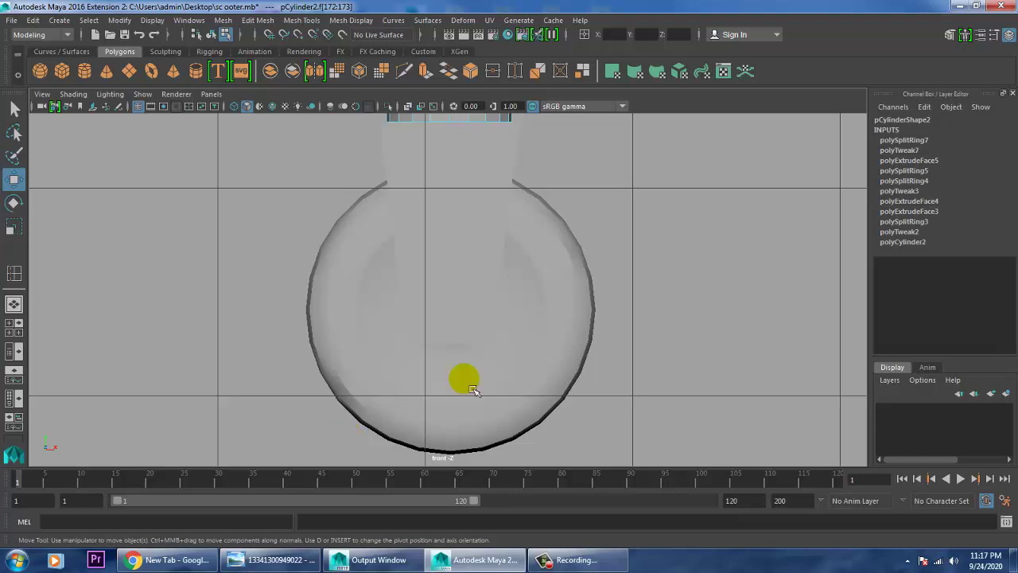
pyautogui.scroll(4, 490, 326)
pyautogui.scroll(-5, 472, 340)
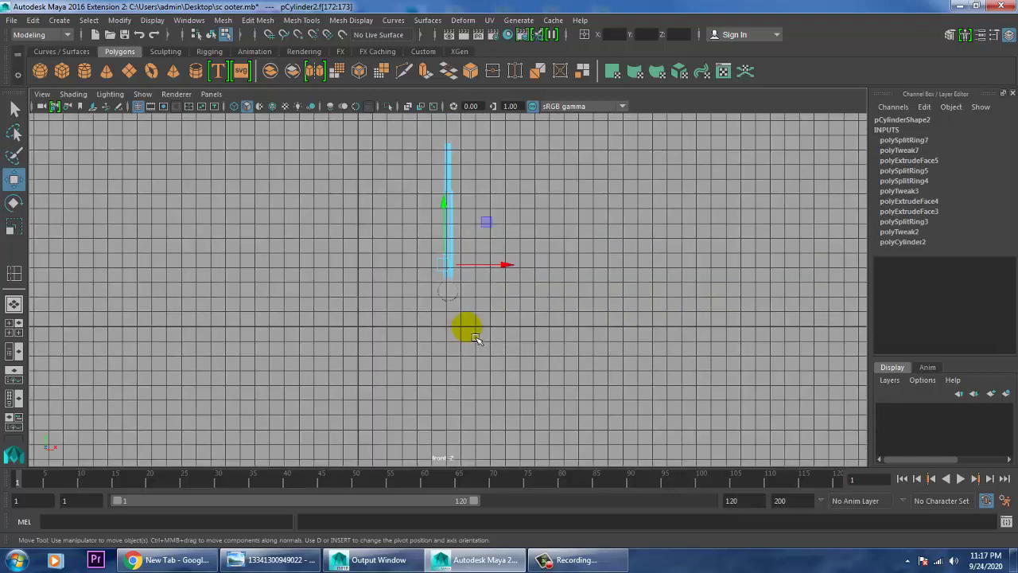
pyautogui.scroll(5, 464, 308)
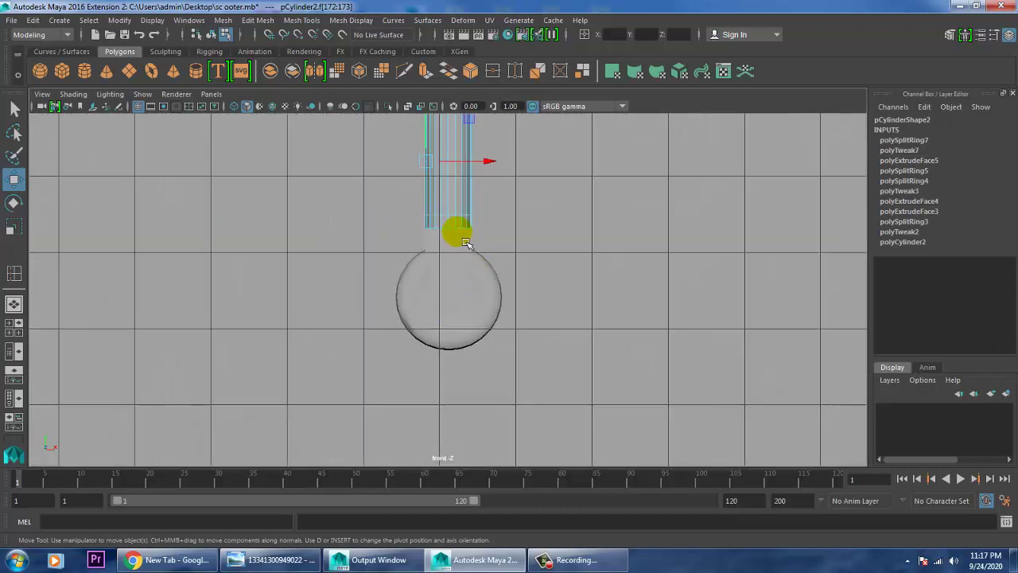
pyautogui.keyDown('alt'); pyautogui.moveTo(469, 239); pyautogui.dragTo(567, 295, button='middle'); pyautogui.keyUp('alt')
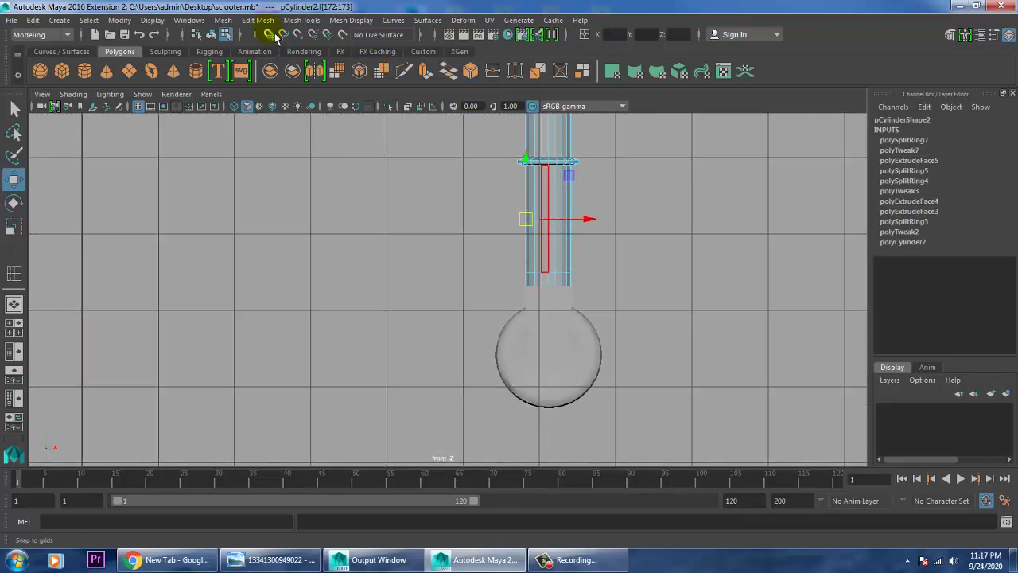
pyautogui.click(257, 19)
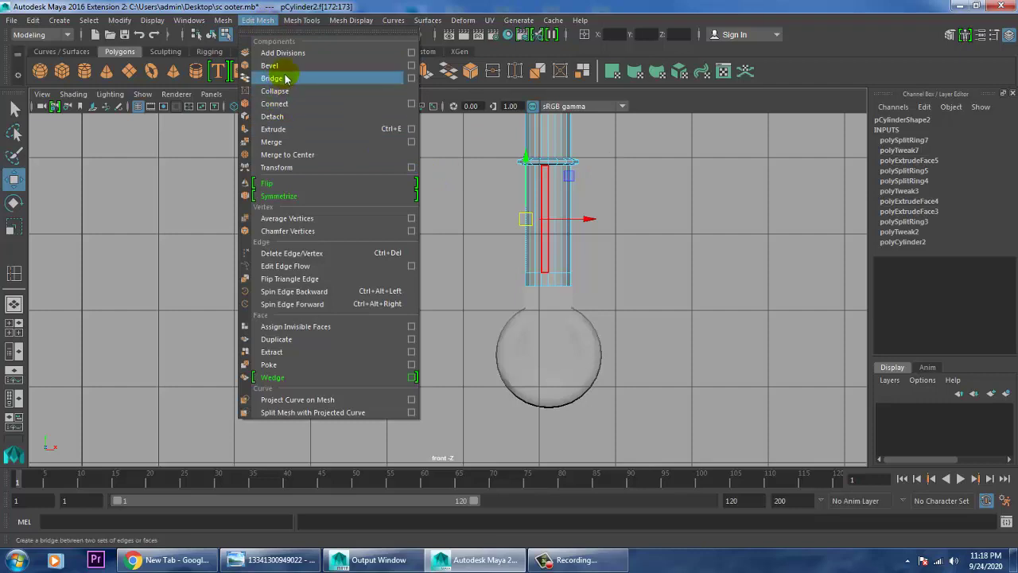
pyautogui.click(308, 129)
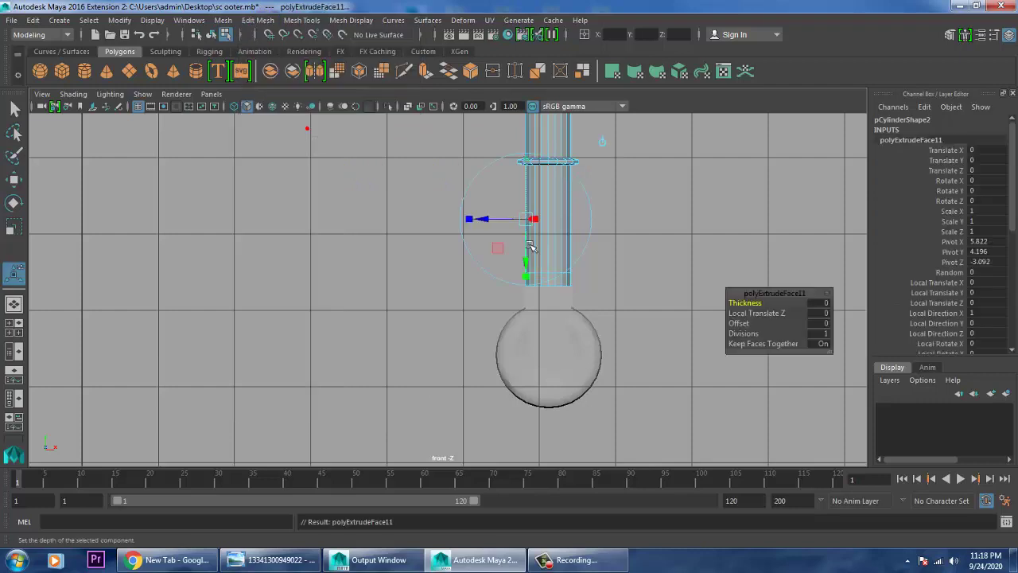
pyautogui.press('w')
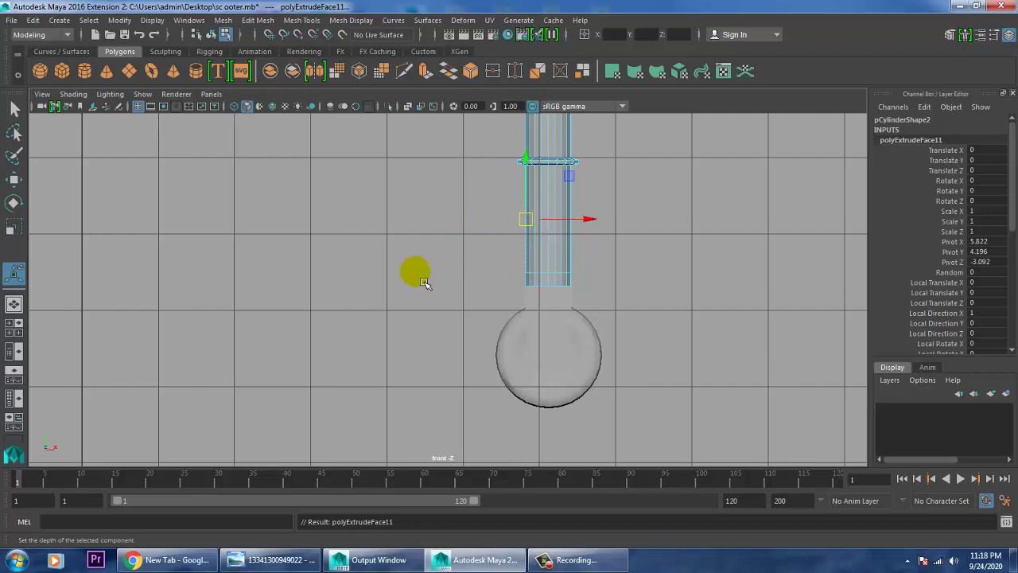
pyautogui.moveTo(526, 219); pyautogui.dragTo(314, 291)
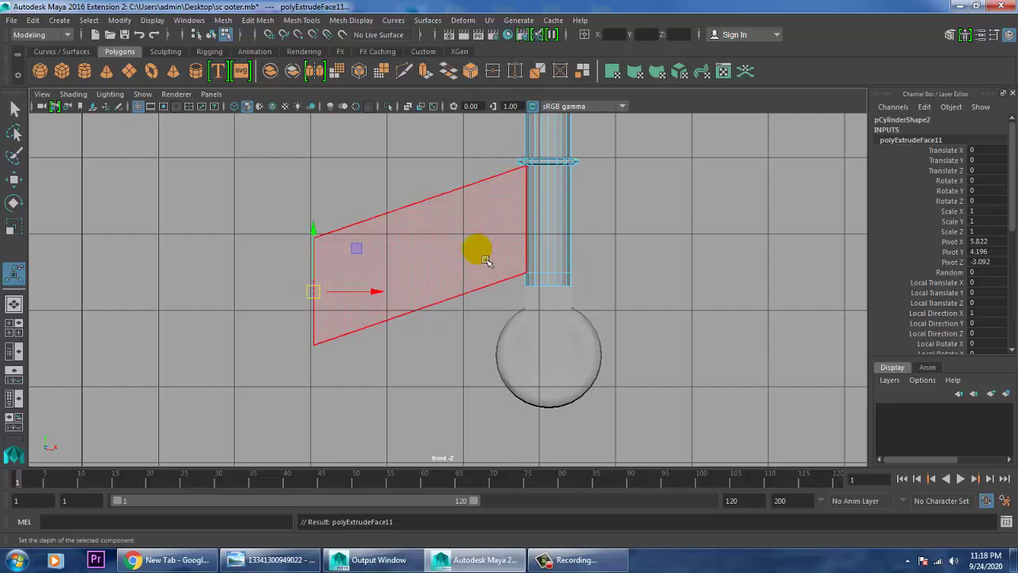
# Examine the extruded bracket in perspective against the deck joint in the reference image
pyautogui.scroll(-8, 575, 315)
pyautogui.press('space')
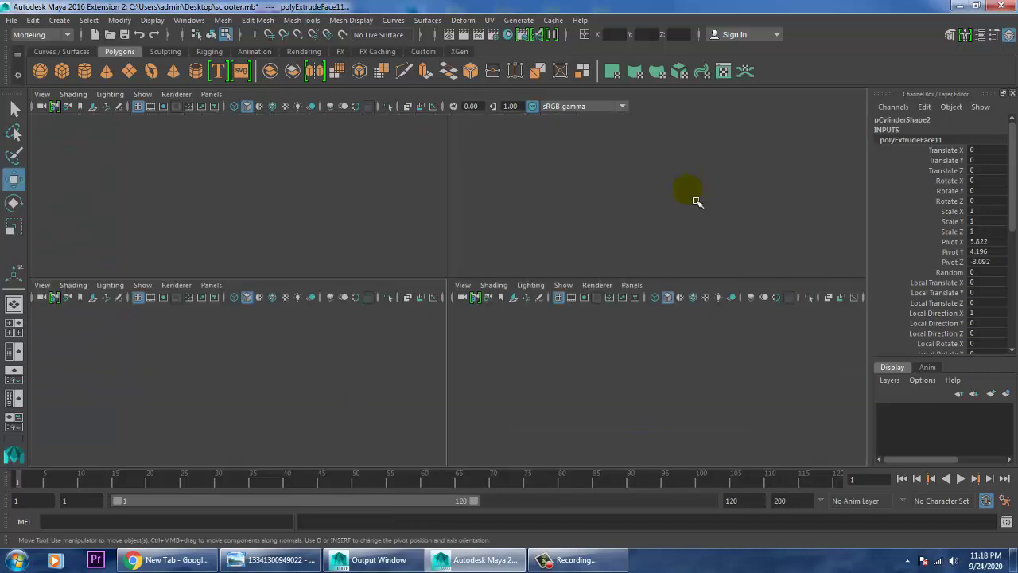
pyautogui.press('space')
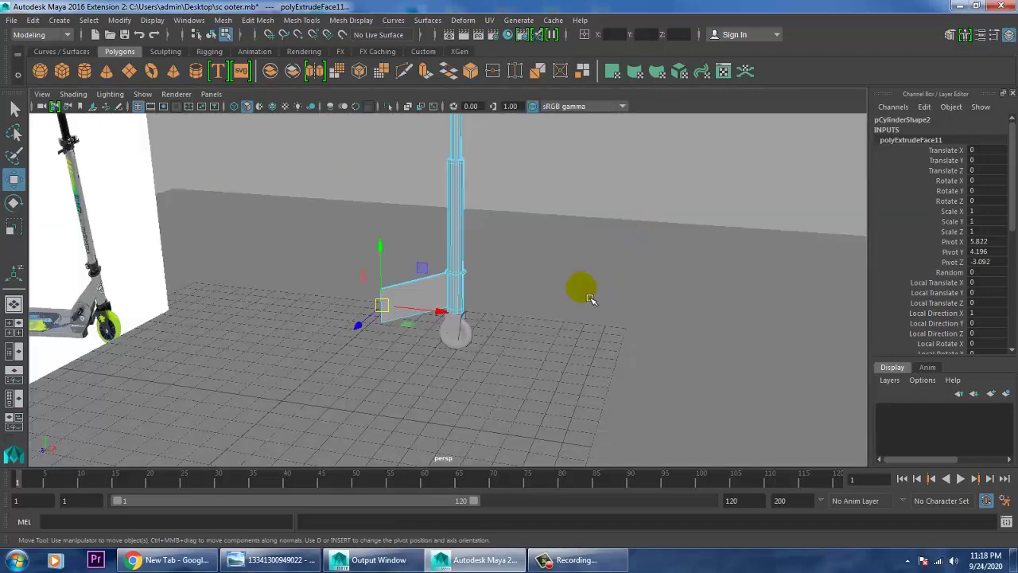
pyautogui.moveTo(585, 290)
pyautogui.keyDown('alt'); pyautogui.mouseDown()
pyautogui.moveTo(536, 302)
pyautogui.moveTo(599, 287)
pyautogui.mouseUp(); pyautogui.keyUp('alt')
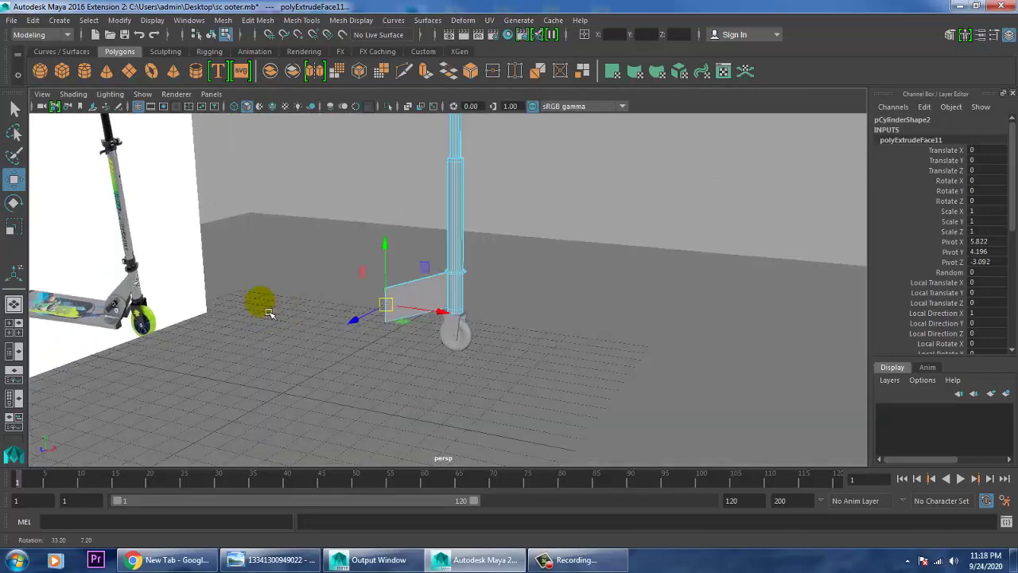
pyautogui.scroll(4, 106, 330)
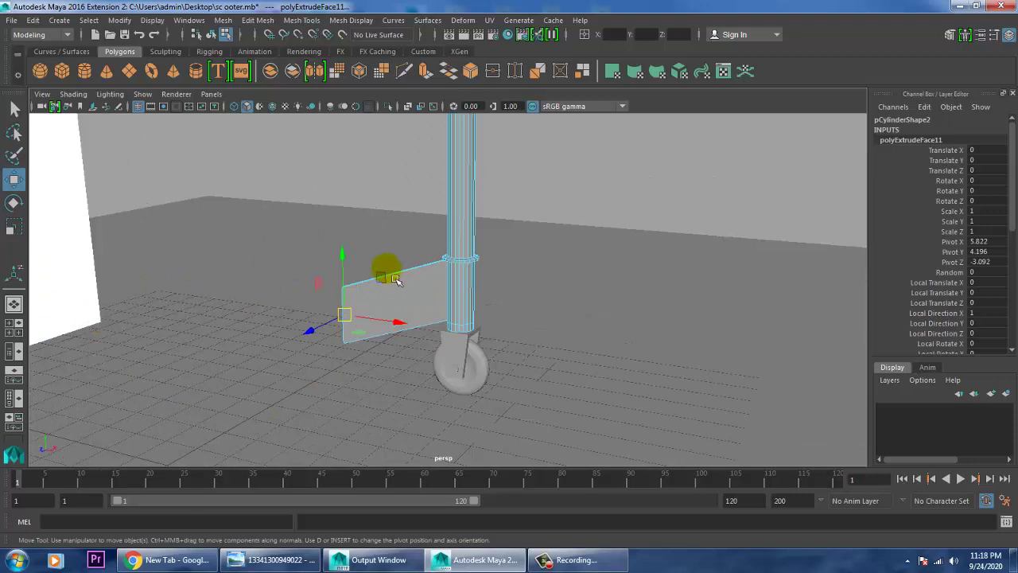
pyautogui.keyDown('alt'); pyautogui.moveTo(398, 281); pyautogui.dragTo(707, 238, button='middle'); pyautogui.keyUp('alt')
pyautogui.keyDown('alt'); pyautogui.moveTo(232, 311); pyautogui.dragTo(329, 299, button='middle'); pyautogui.keyUp('alt')
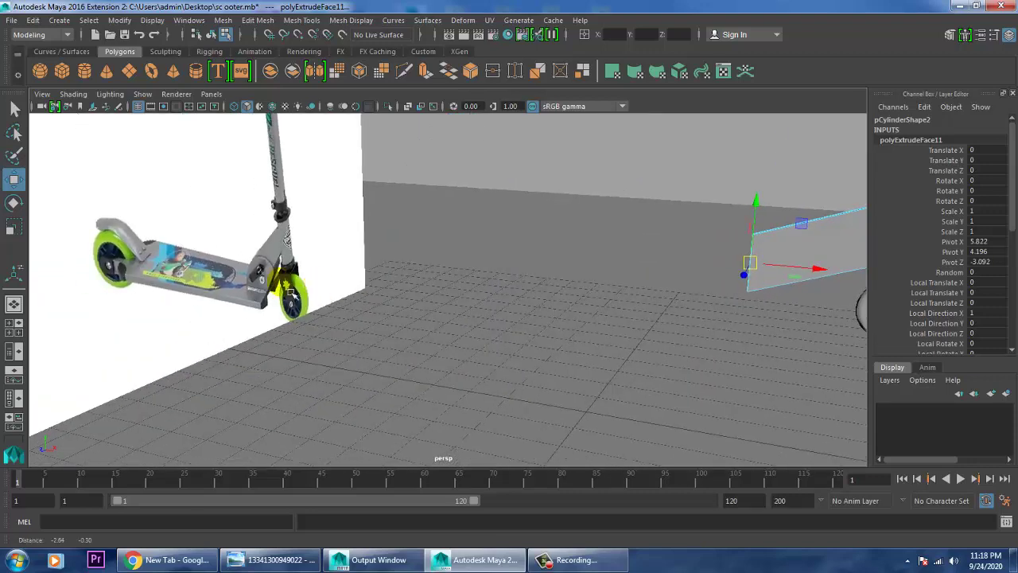
pyautogui.scroll(-1, 318, 306)
pyautogui.scroll(2, 313, 312)
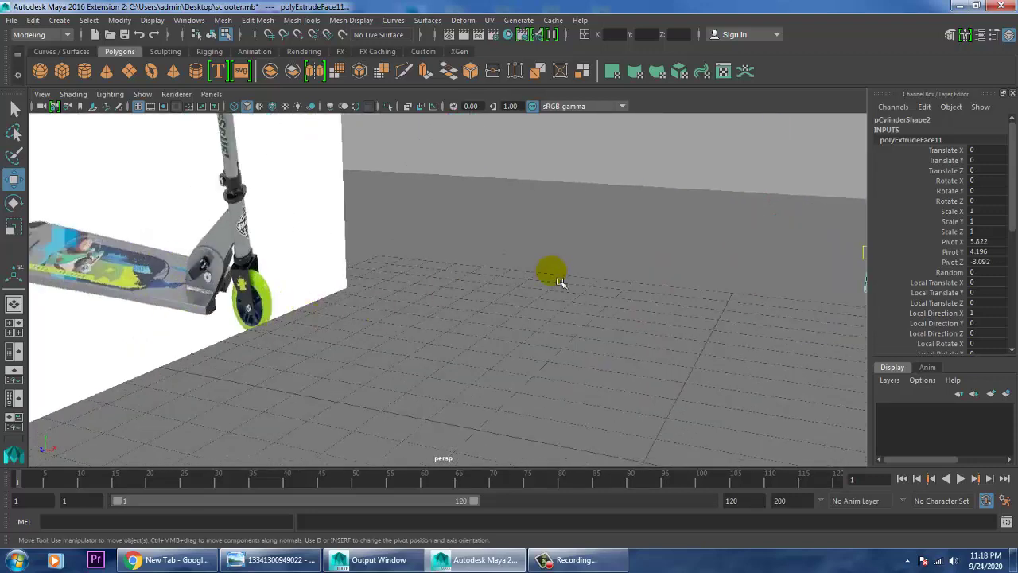
pyautogui.keyDown('alt'); pyautogui.moveTo(625, 280); pyautogui.dragTo(226, 295, button='middle'); pyautogui.keyUp('alt')
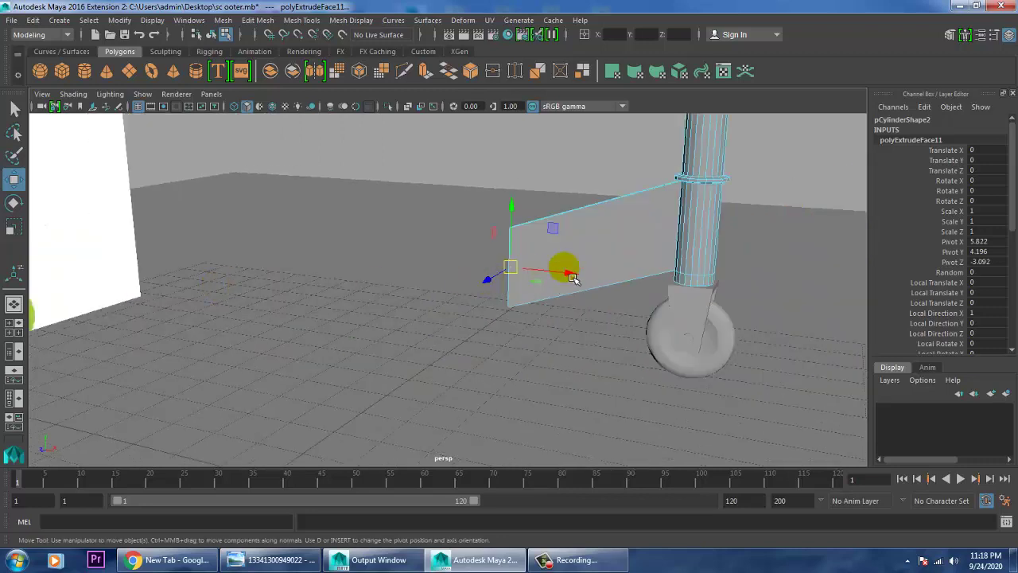
pyautogui.moveTo(611, 193); pyautogui.dragTo(424, 197, button='right')
pyautogui.keyDown('alt'); pyautogui.moveTo(510, 273); pyautogui.dragTo(582, 257); pyautogui.keyUp('alt')
pyautogui.moveTo(451, 306); pyautogui.dragTo(568, 374)
pyautogui.scroll(3, 553, 324)
pyautogui.scroll(-6, 552, 325)
pyautogui.keyDown('alt'); pyautogui.moveTo(589, 233); pyautogui.dragTo(579, 328, button='middle'); pyautogui.keyUp('alt')
pyautogui.moveTo(541, 188); pyautogui.dragTo(603, 164, button='right')
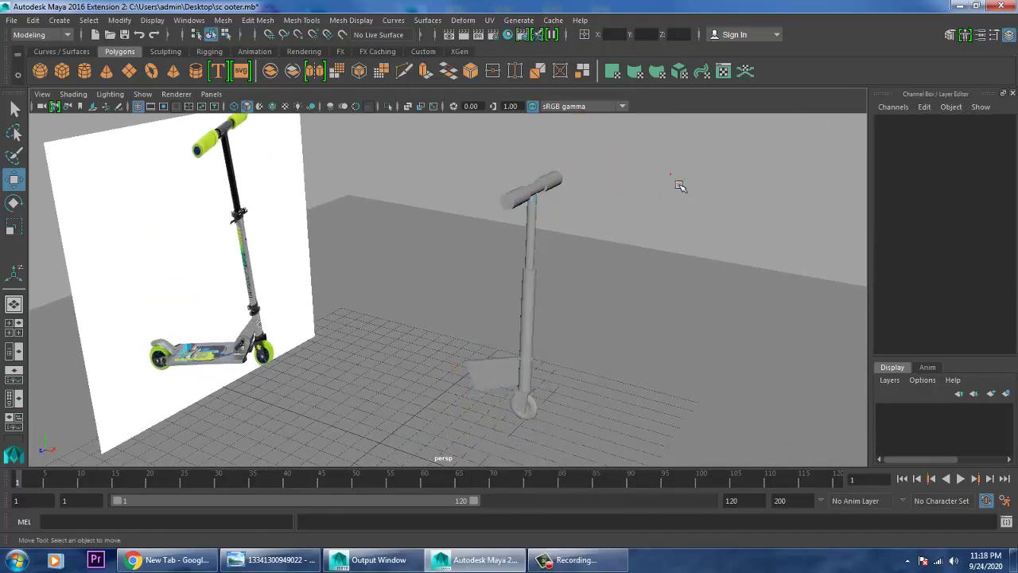
# Try to tilt all scooter parts about 14 degrees around Z, leaving out the ground plane, and undo the rotation
pyautogui.click(559, 185)
pyautogui.keyDown('alt'); pyautogui.moveTo(641, 260); pyautogui.dragTo(636, 255); pyautogui.keyUp('alt')
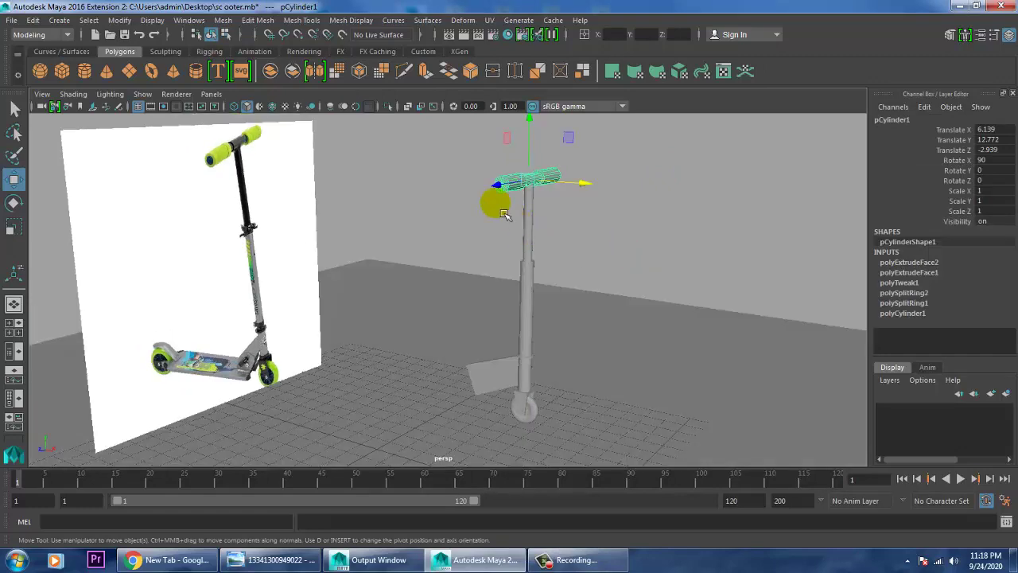
pyautogui.moveTo(449, 131); pyautogui.dragTo(582, 420)
pyautogui.keyDown('alt'); pyautogui.moveTo(619, 245); pyautogui.dragTo(703, 291); pyautogui.keyUp('alt')
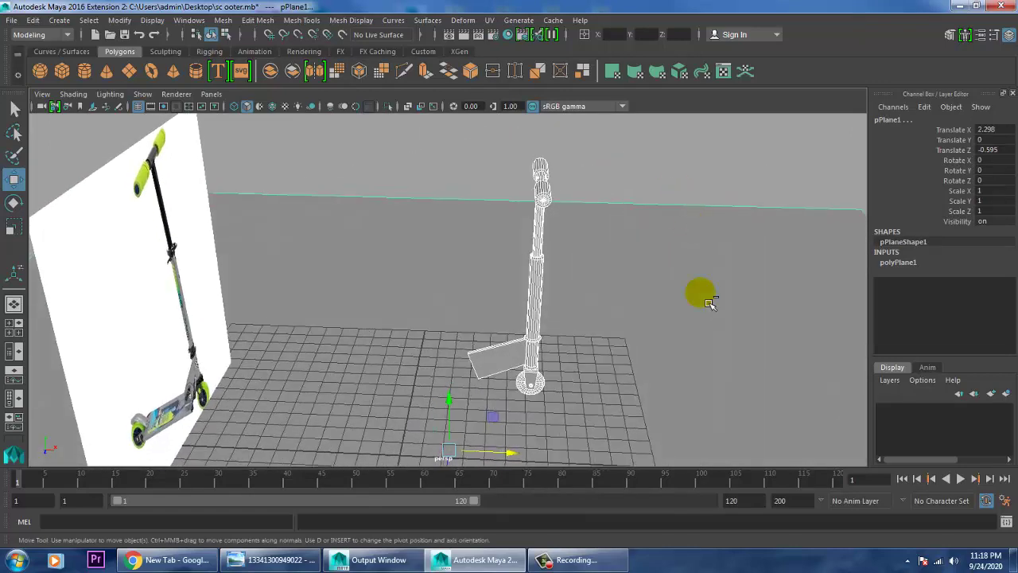
pyautogui.keyDown('shift'); pyautogui.click(706, 296); pyautogui.keyUp('shift')
pyautogui.press('e')
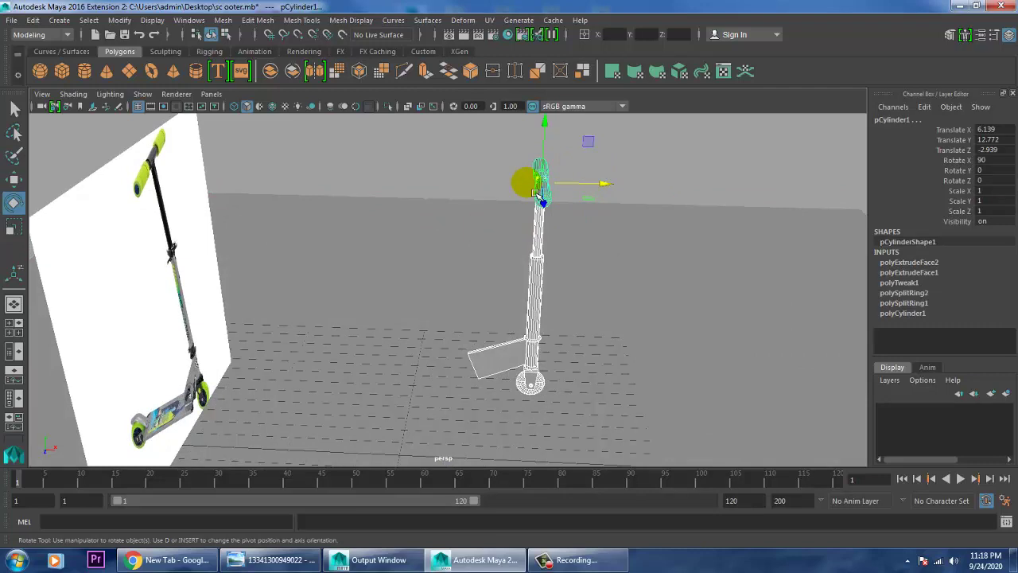
pyautogui.press('e')
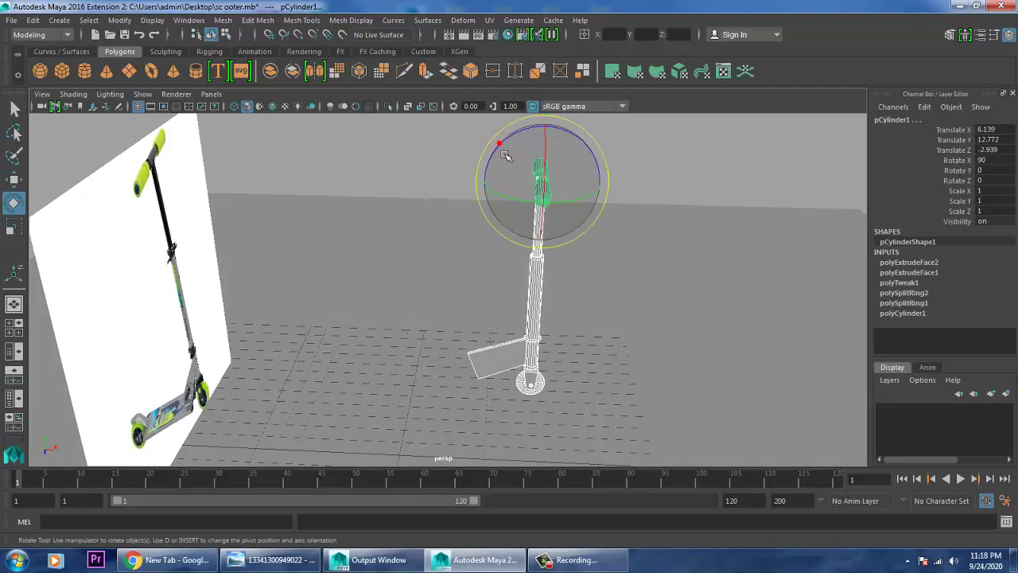
pyautogui.moveTo(504, 154)
pyautogui.mouseDown()
pyautogui.moveTo(494, 165)
pyautogui.moveTo(491, 146)
pyautogui.mouseUp()
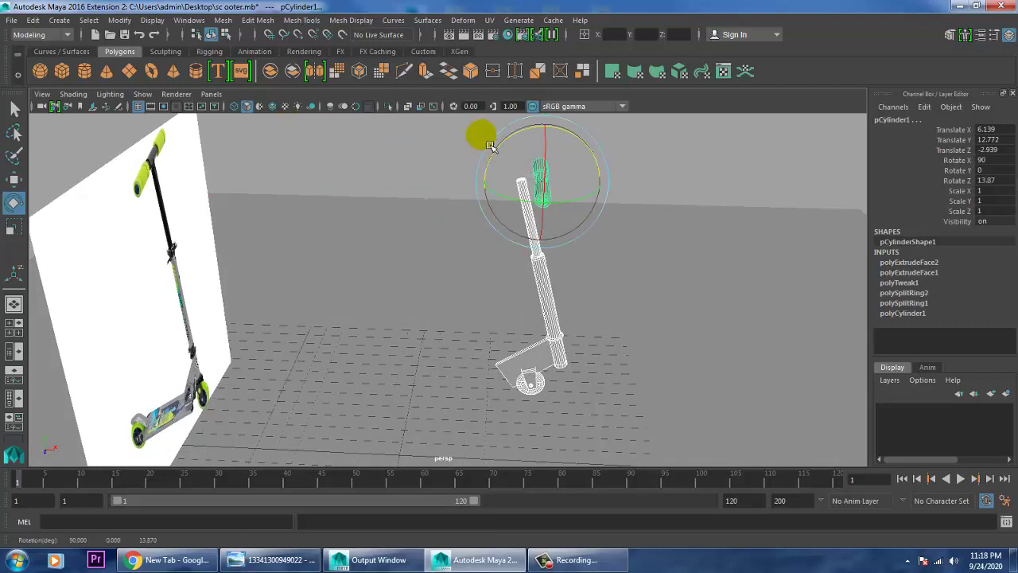
pyautogui.hotkey('ctrl', 'z')
# Move the upper vertices at the bracket's outer end downward to taper it toward the deck, and save the scene
pyautogui.keyDown('alt'); pyautogui.moveTo(548, 245); pyautogui.dragTo(610, 262); pyautogui.keyUp('alt')
pyautogui.press('w')
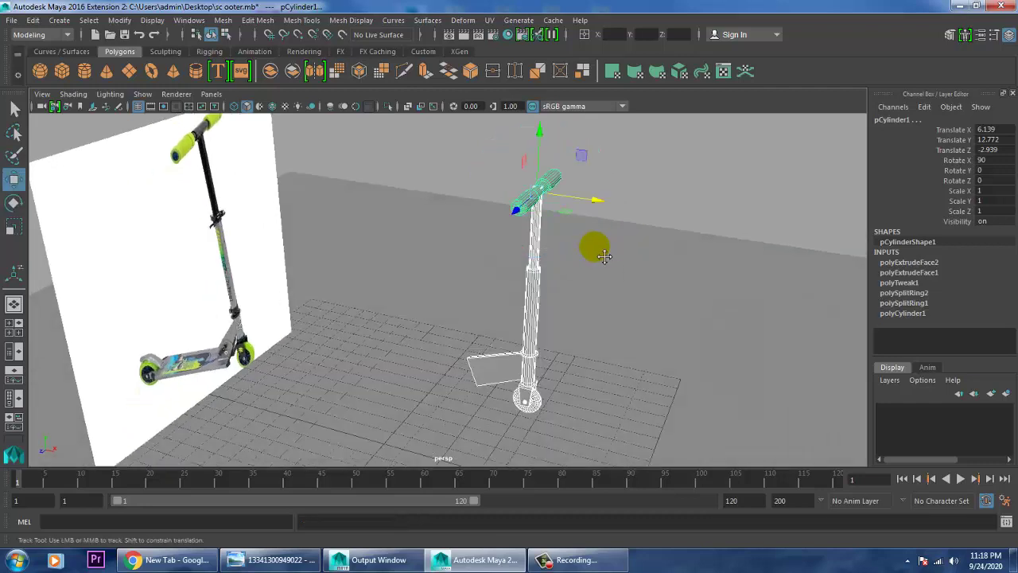
pyautogui.keyDown('alt'); pyautogui.moveTo(605, 257); pyautogui.dragTo(587, 254, button='middle'); pyautogui.keyUp('alt')
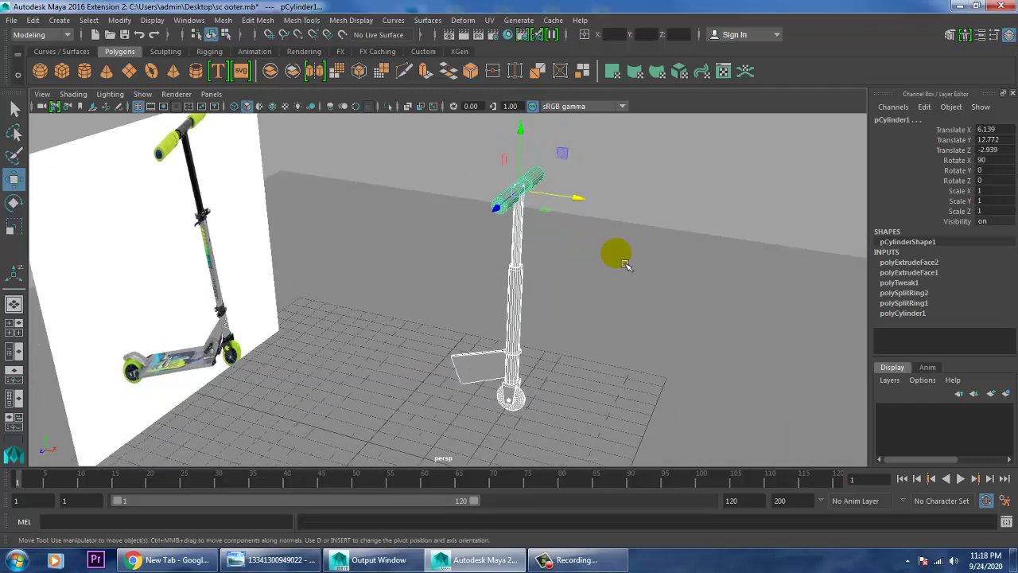
pyautogui.keyDown('alt'); pyautogui.moveTo(531, 358); pyautogui.dragTo(530, 344); pyautogui.keyUp('alt')
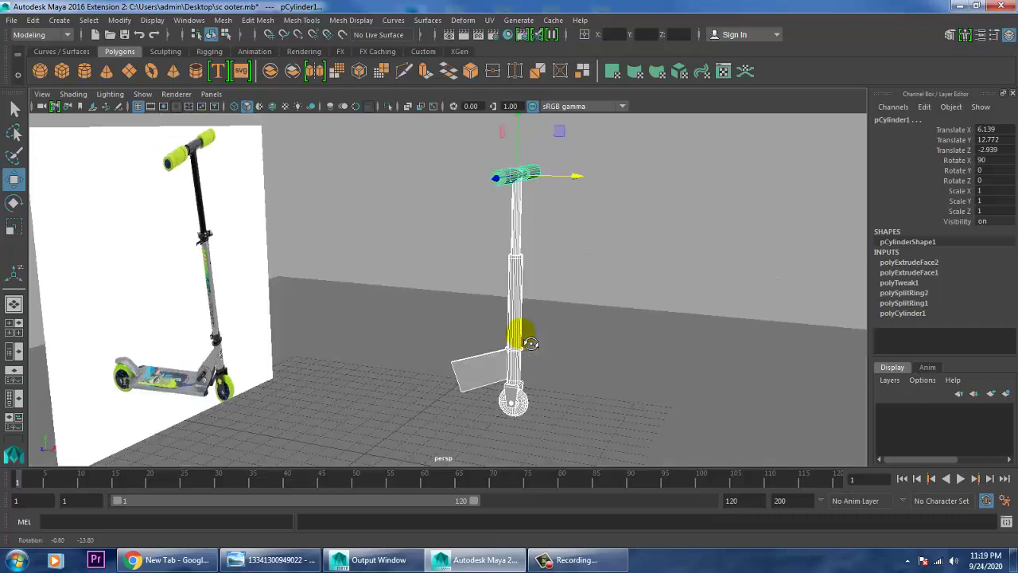
pyautogui.press('1')
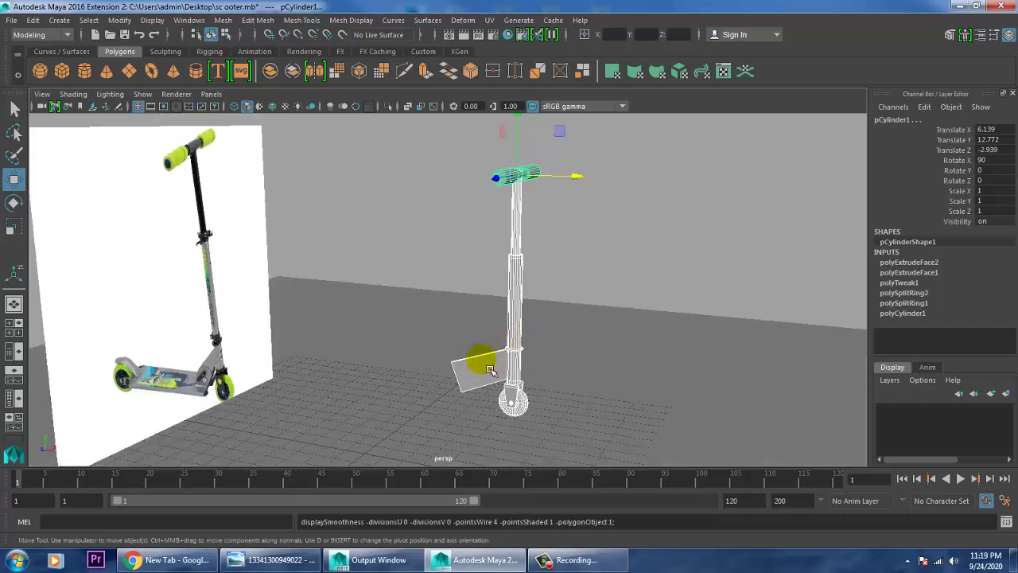
pyautogui.moveTo(481, 358); pyautogui.dragTo(331, 191, button='right')
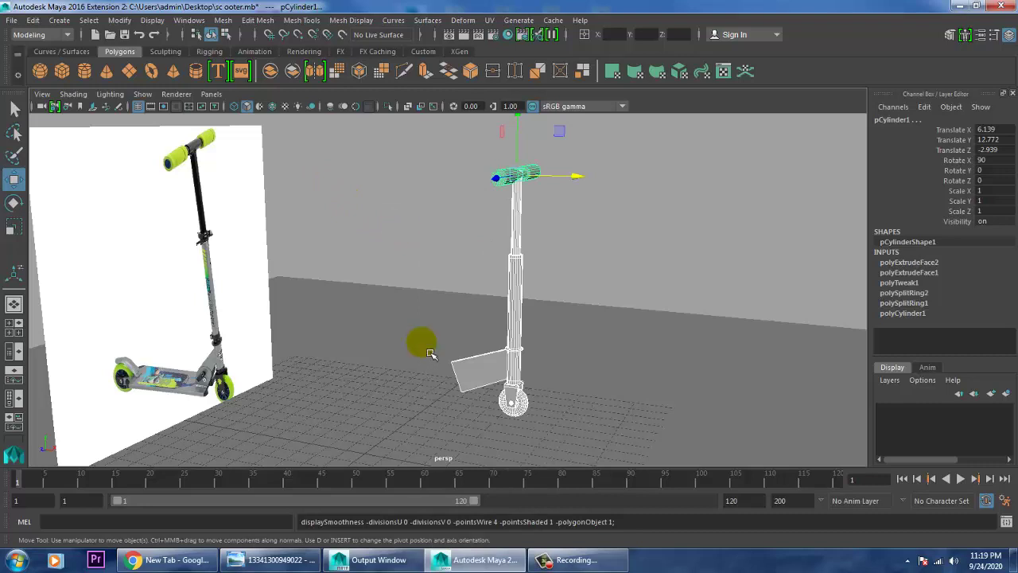
pyautogui.moveTo(438, 350); pyautogui.dragTo(481, 396)
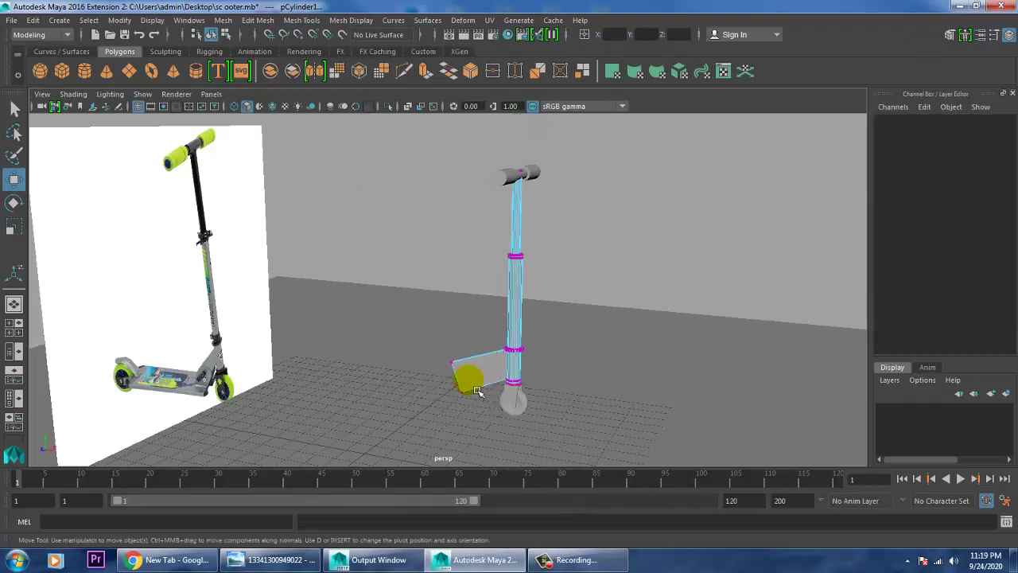
pyautogui.moveTo(454, 362); pyautogui.dragTo(516, 383)
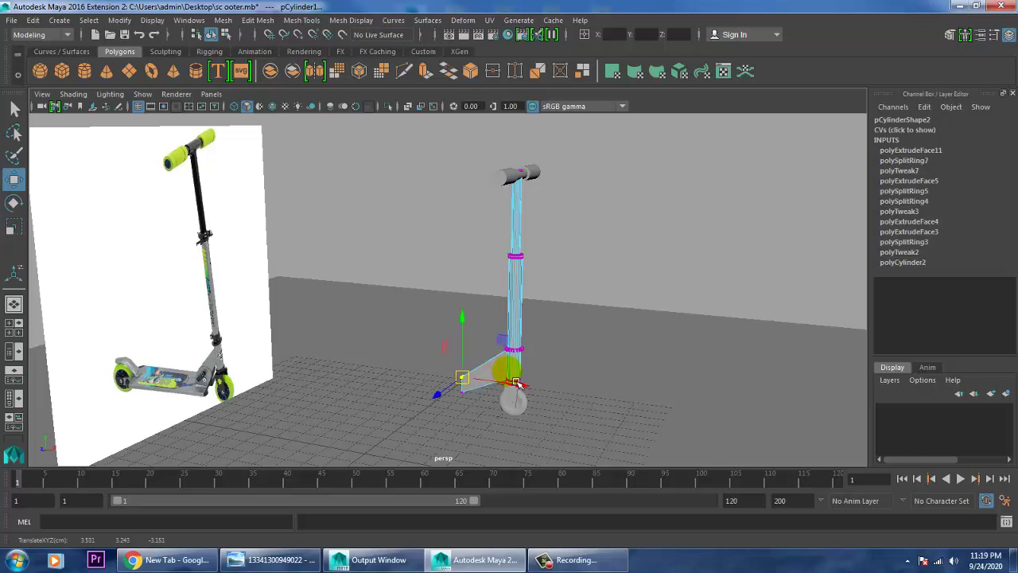
pyautogui.hotkey('ctrl', 's')
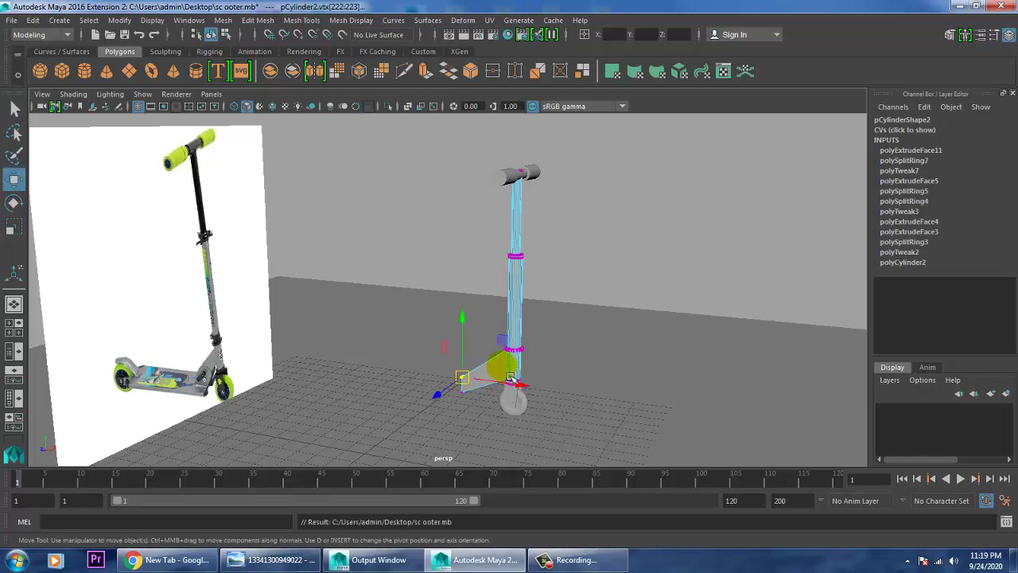